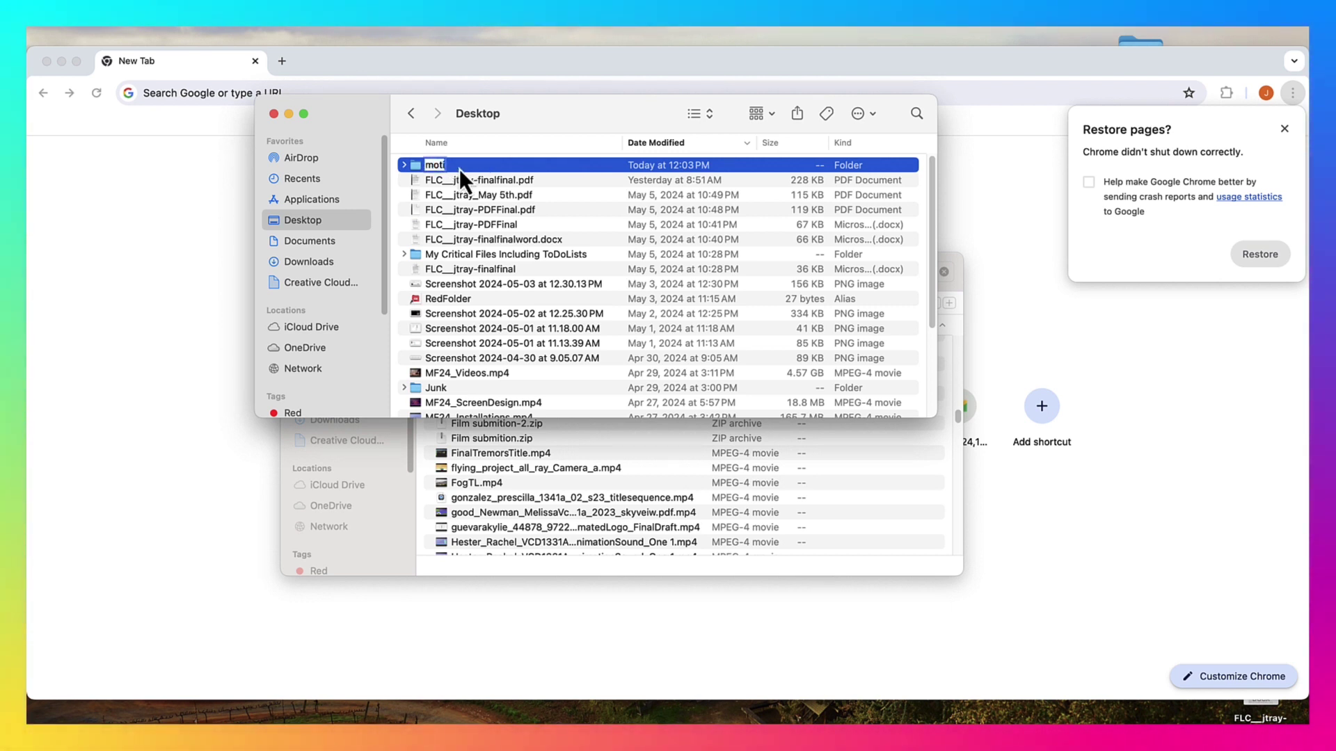
Type the new Desktop folder's name, starting with 'motion'
type("n one")
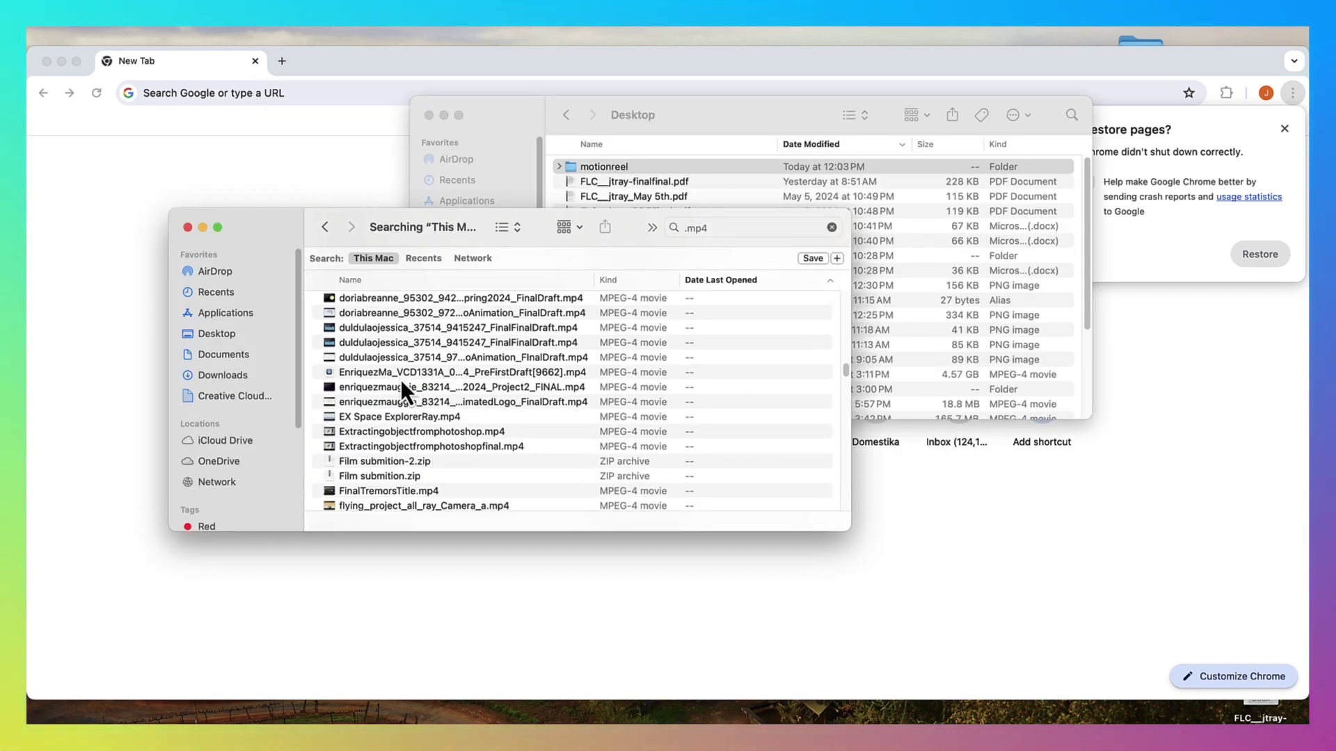
Move FinalTremorsTitle.mp4 and Hidden Scenes Title Design Idea One.mp4 into the motionreel folder
scroll(401, 379, "down", 10)
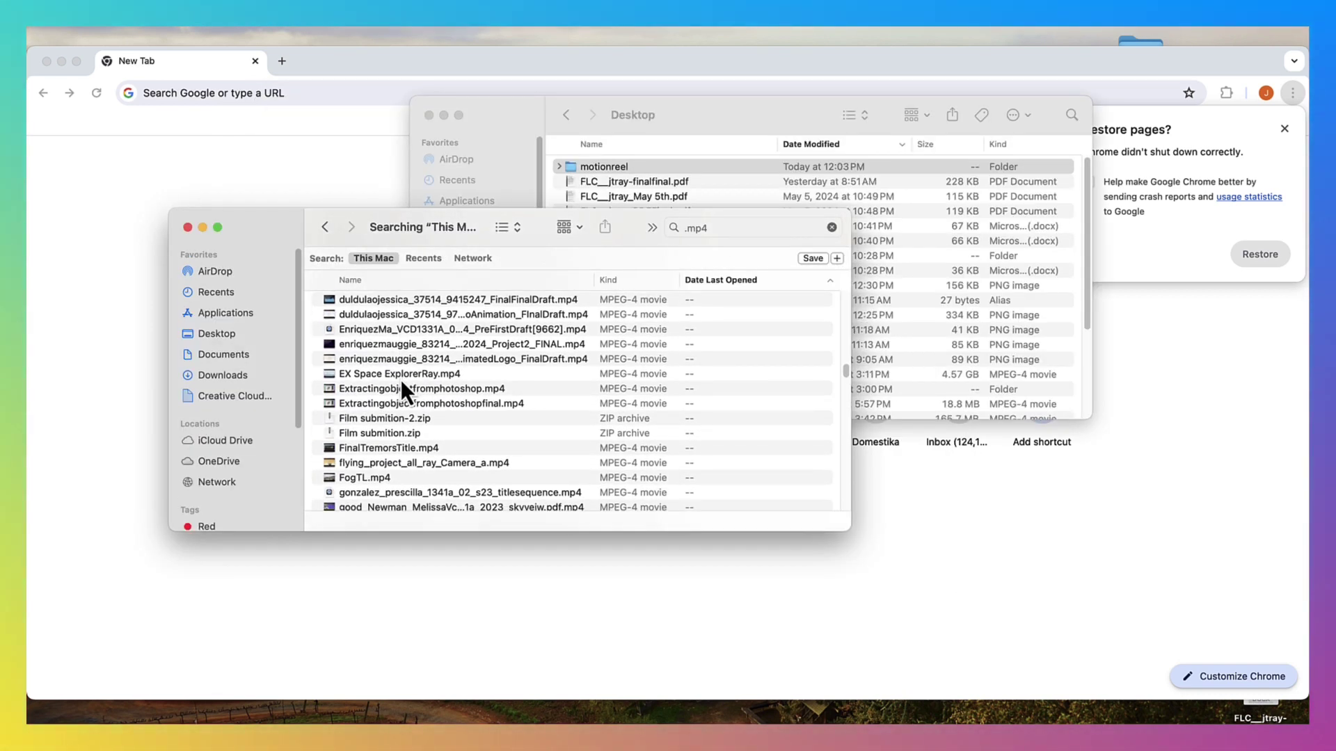
left_click(401, 353)
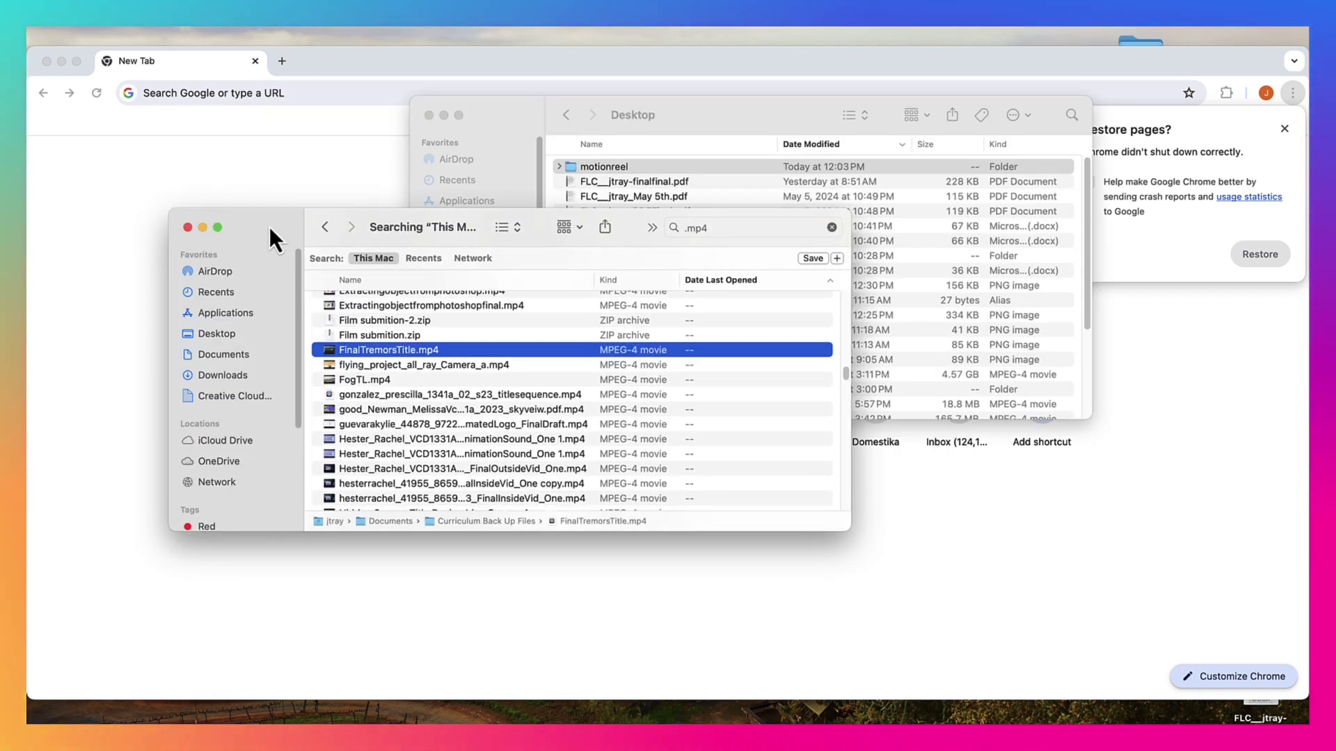
left_click_drag(275, 226, 881, 183)
left_click_drag(930, 306, 566, 168)
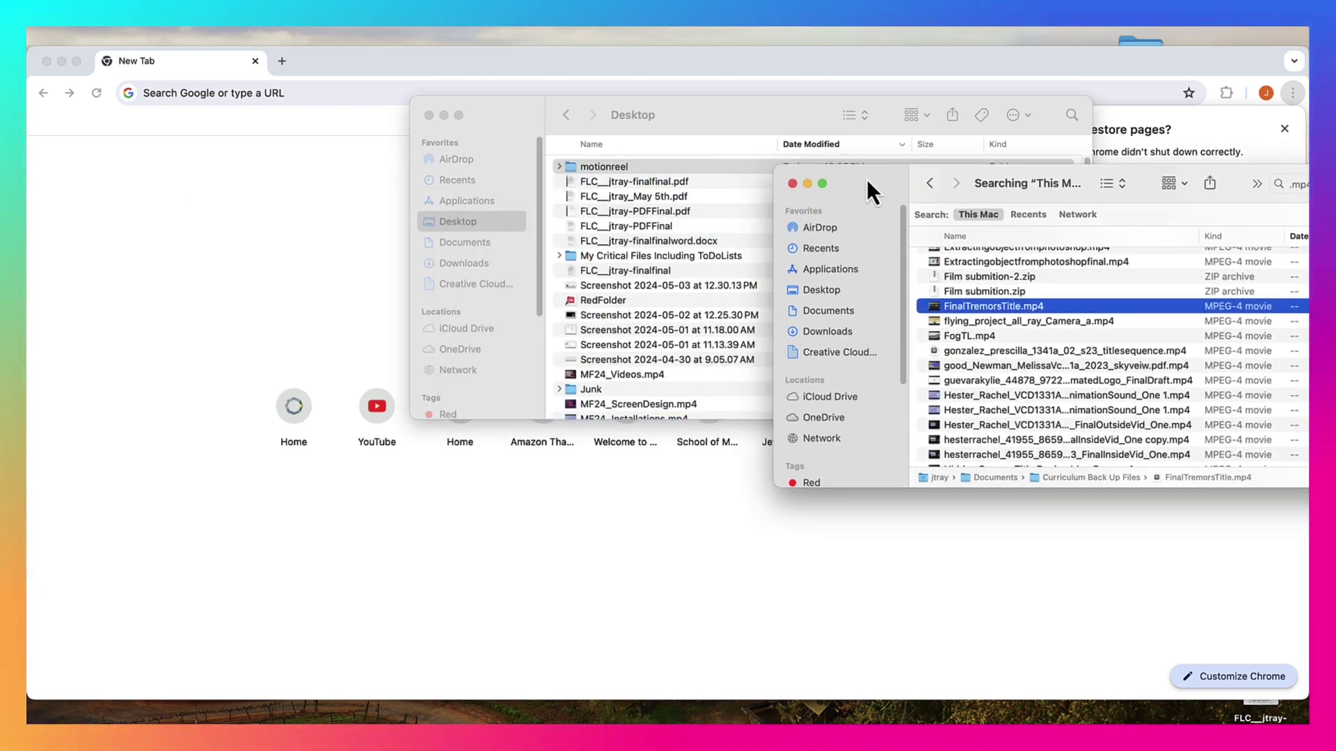
scroll(1033, 423, "down", 5)
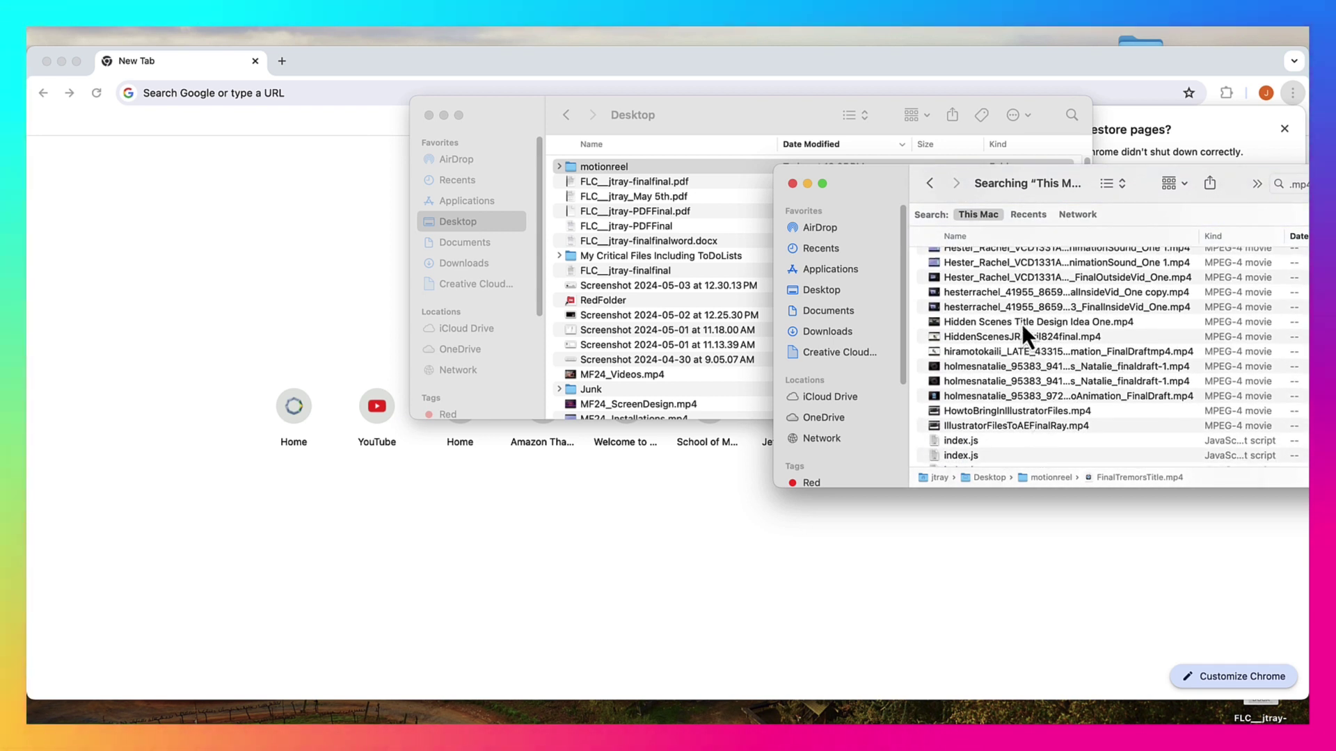
left_click(1021, 323)
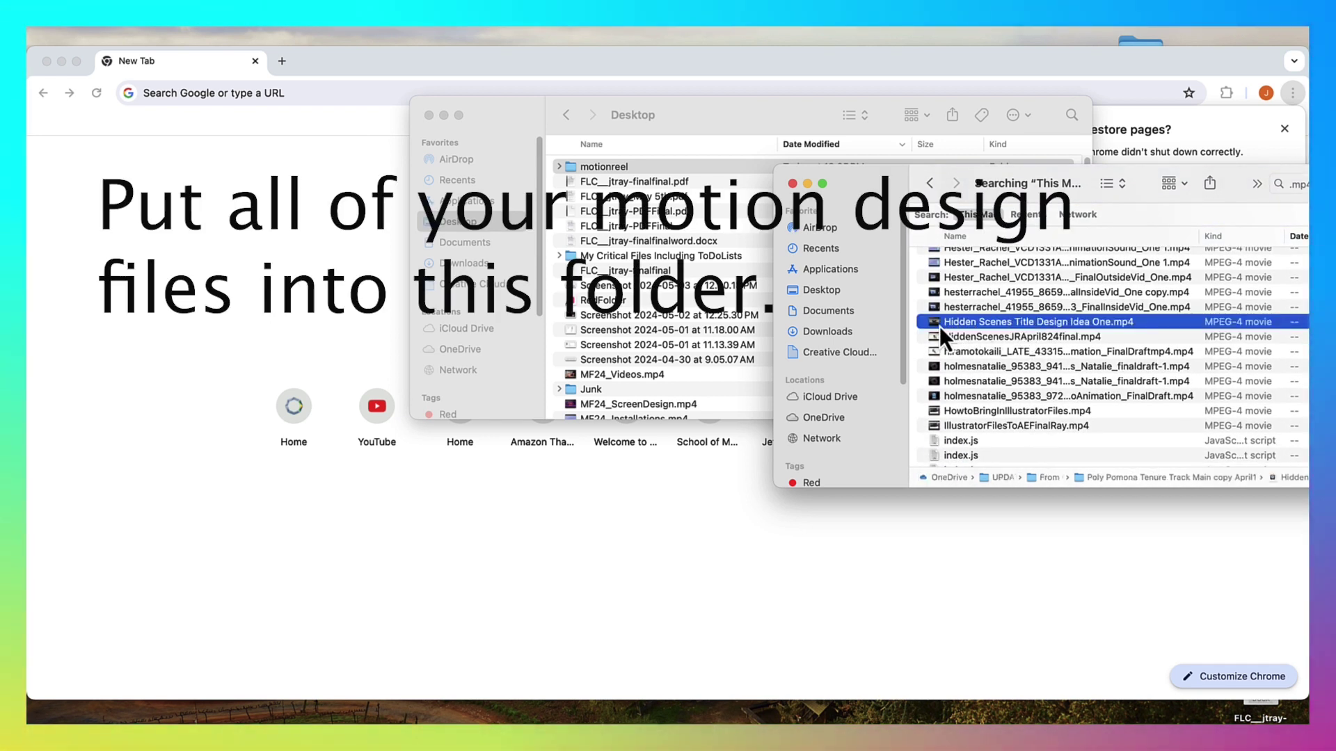
left_click_drag(939, 325, 616, 164)
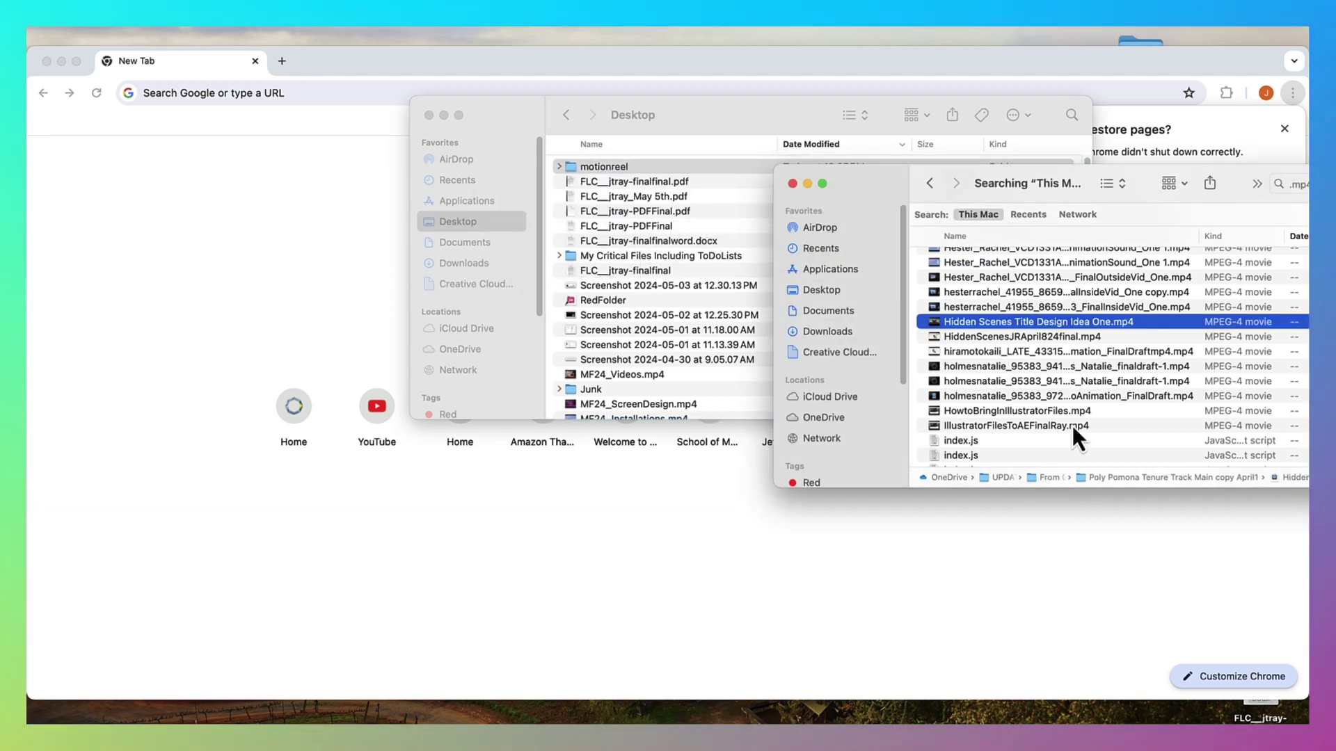
Dismiss the OneDrive warning and move Innovati_LogoRay.mp4 into the motionreel folder
scroll(1088, 466, "down", 5)
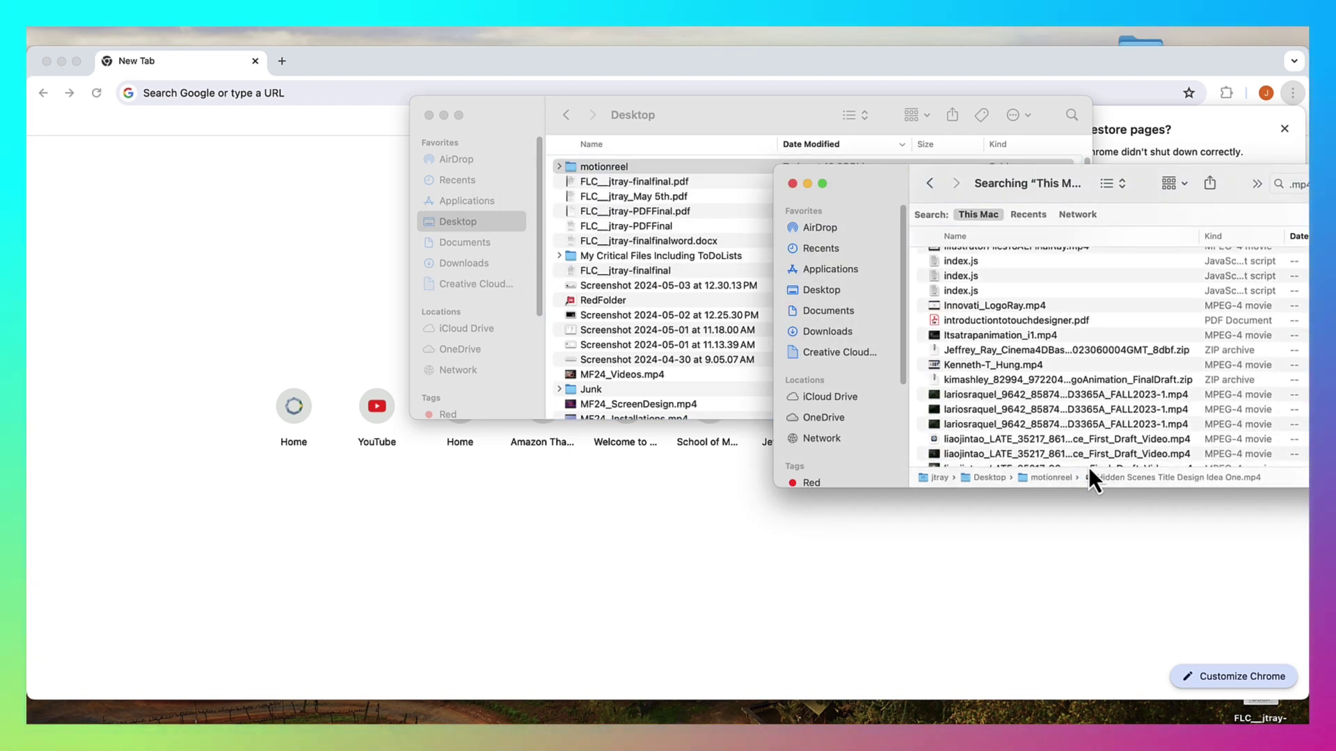
scroll(1088, 467, "down", 4)
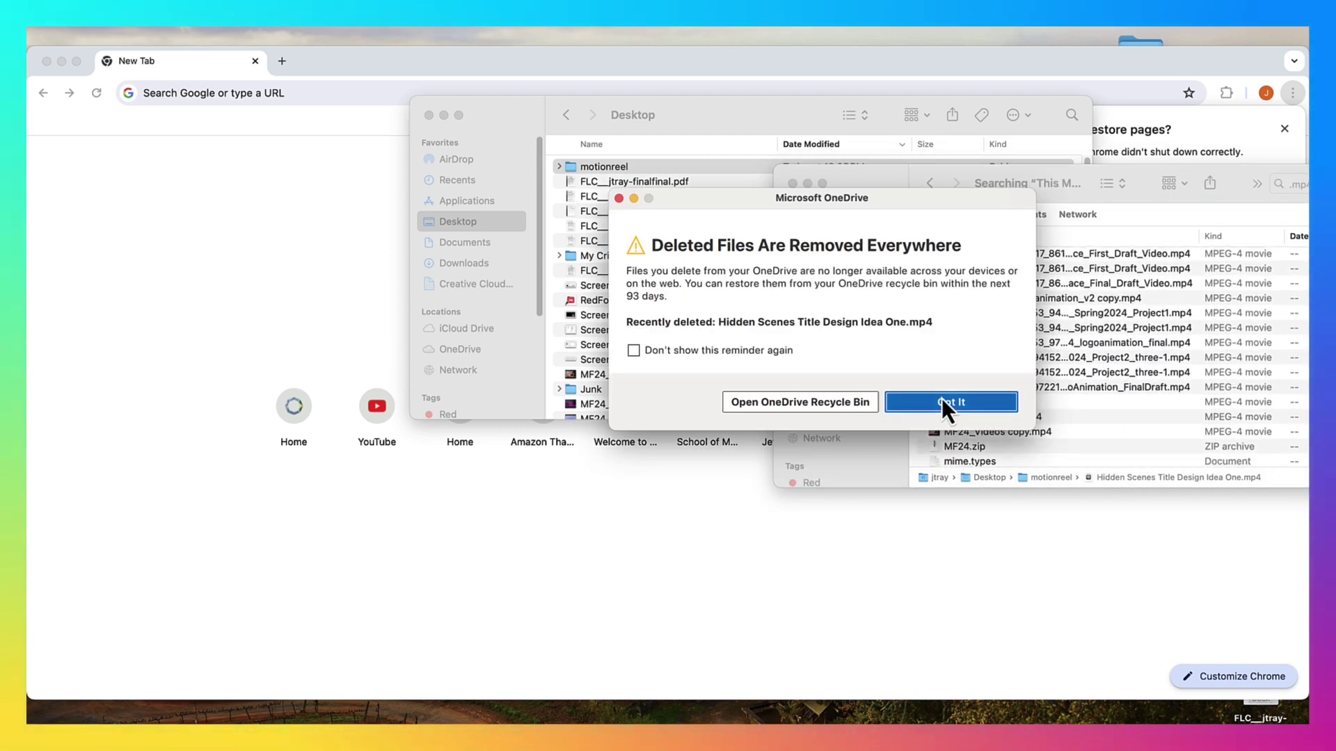
left_click(945, 403)
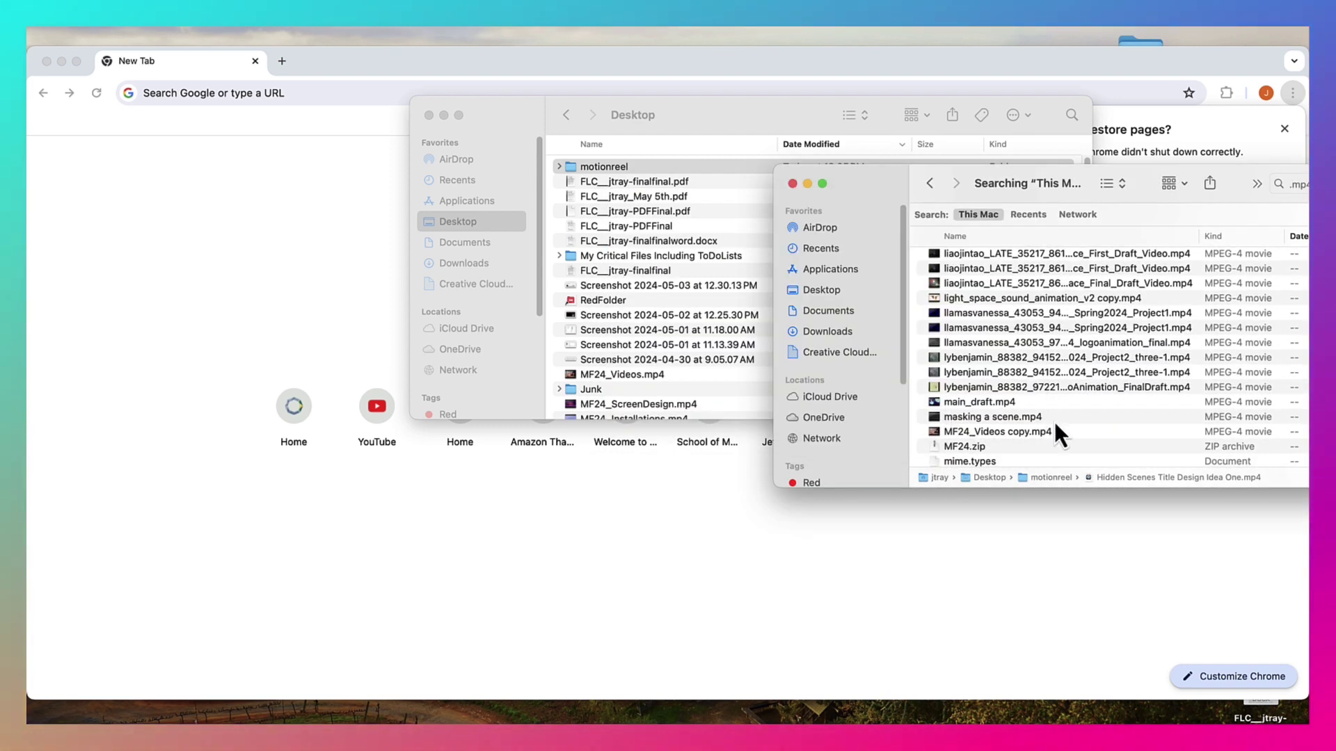
scroll(1055, 422, "down", 5)
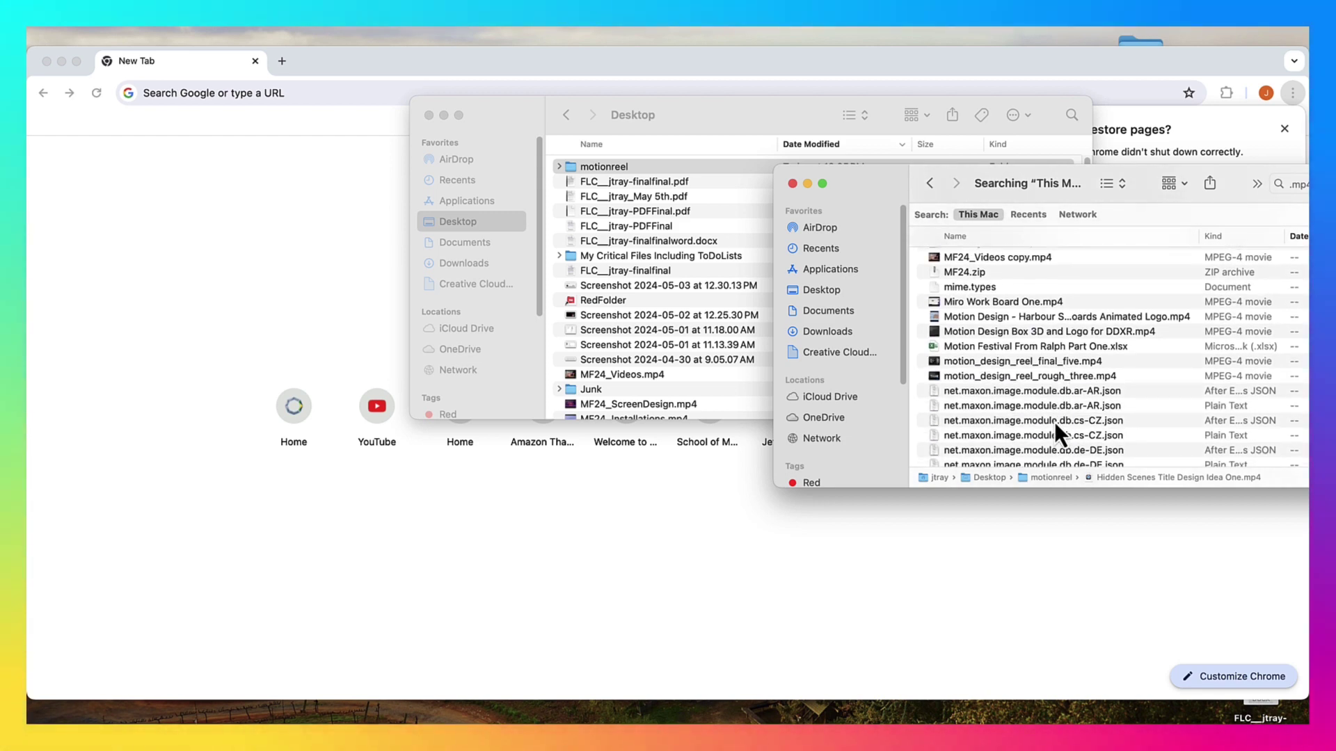
scroll(1052, 421, "up", 4)
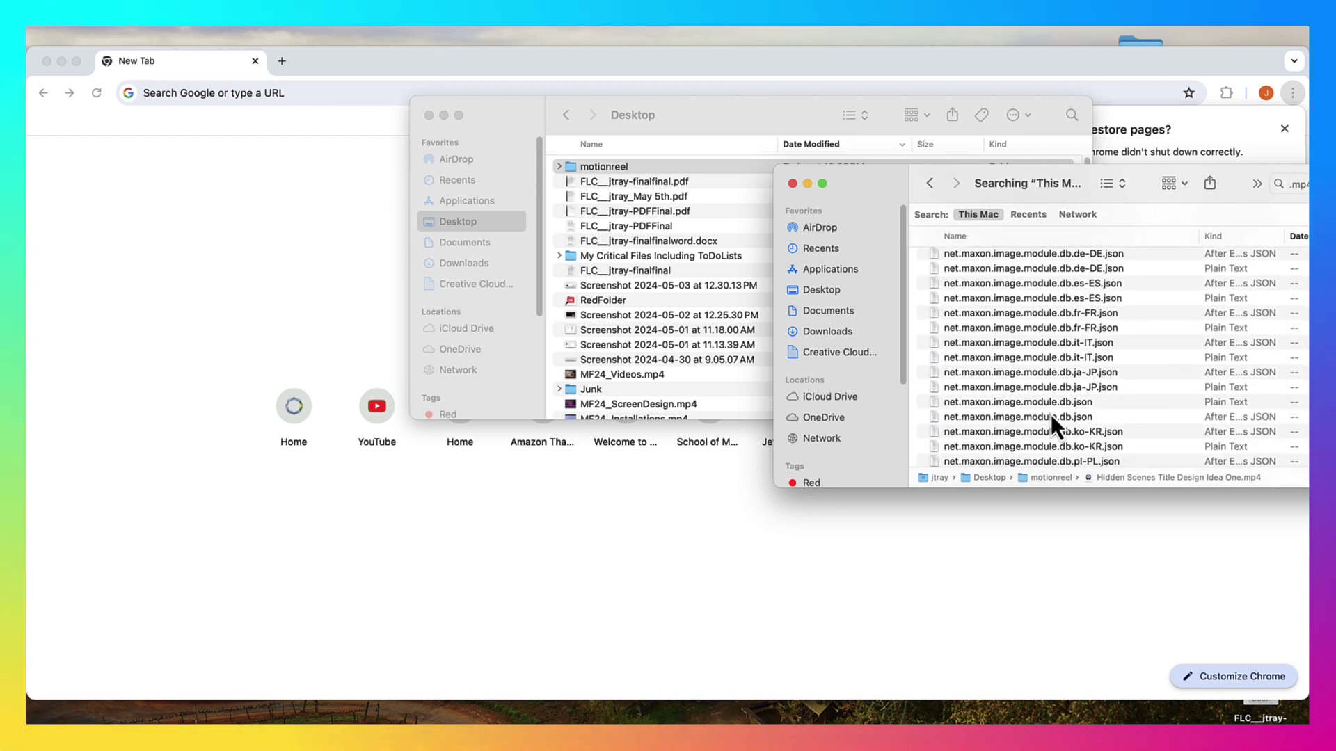
scroll(1050, 415, "up", 8)
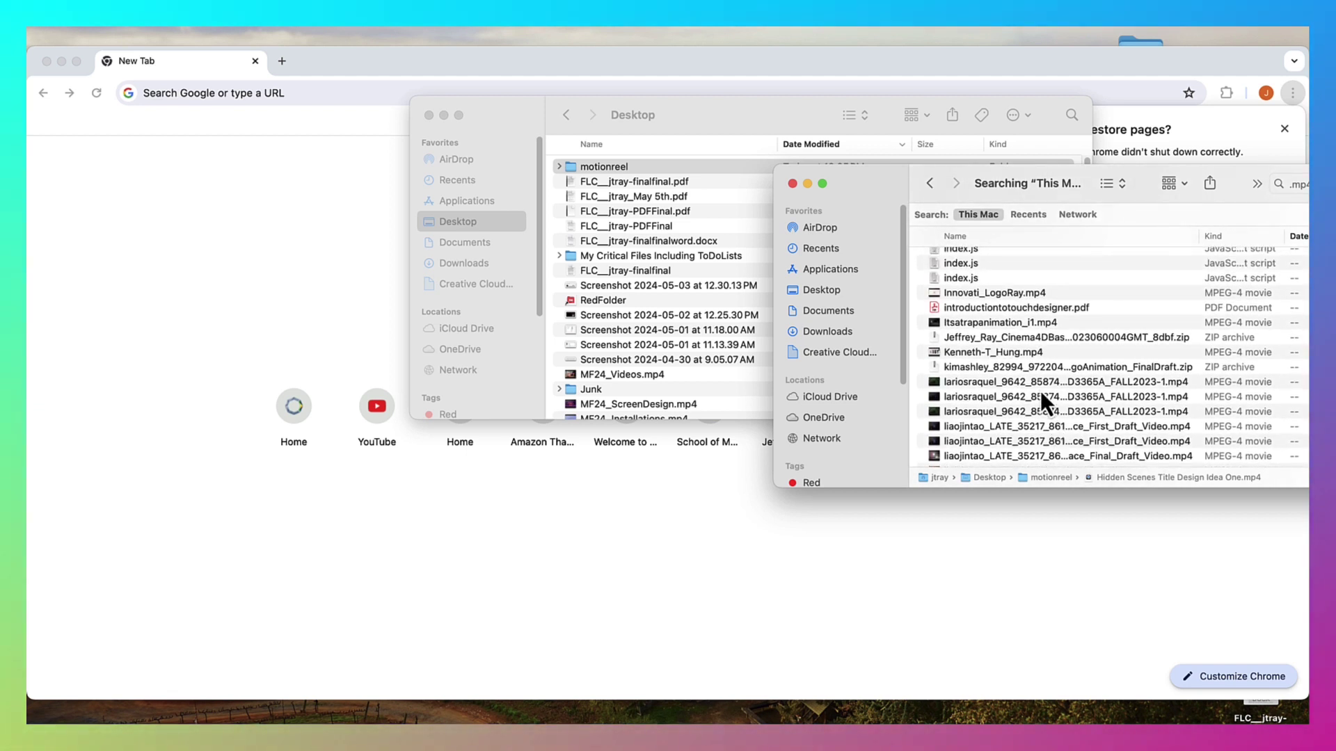
left_click(1016, 353)
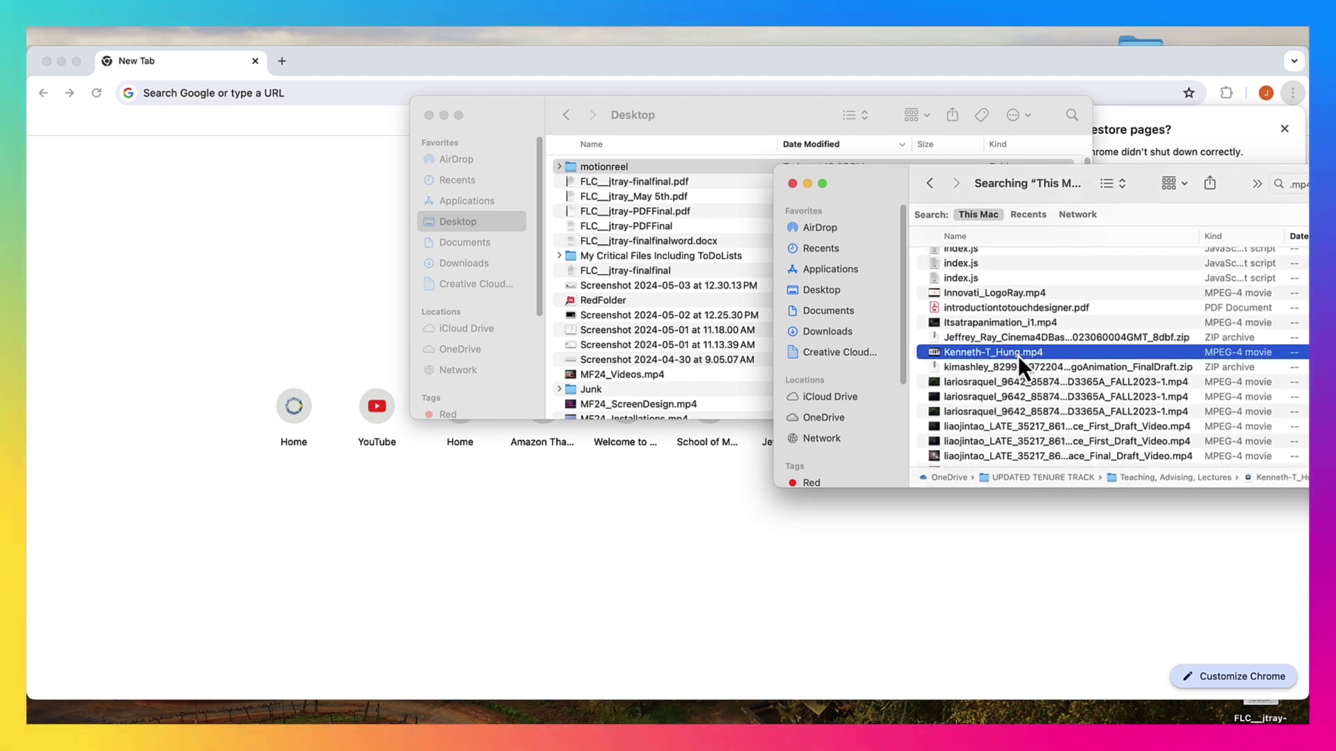
scroll(1017, 356, "up", 5)
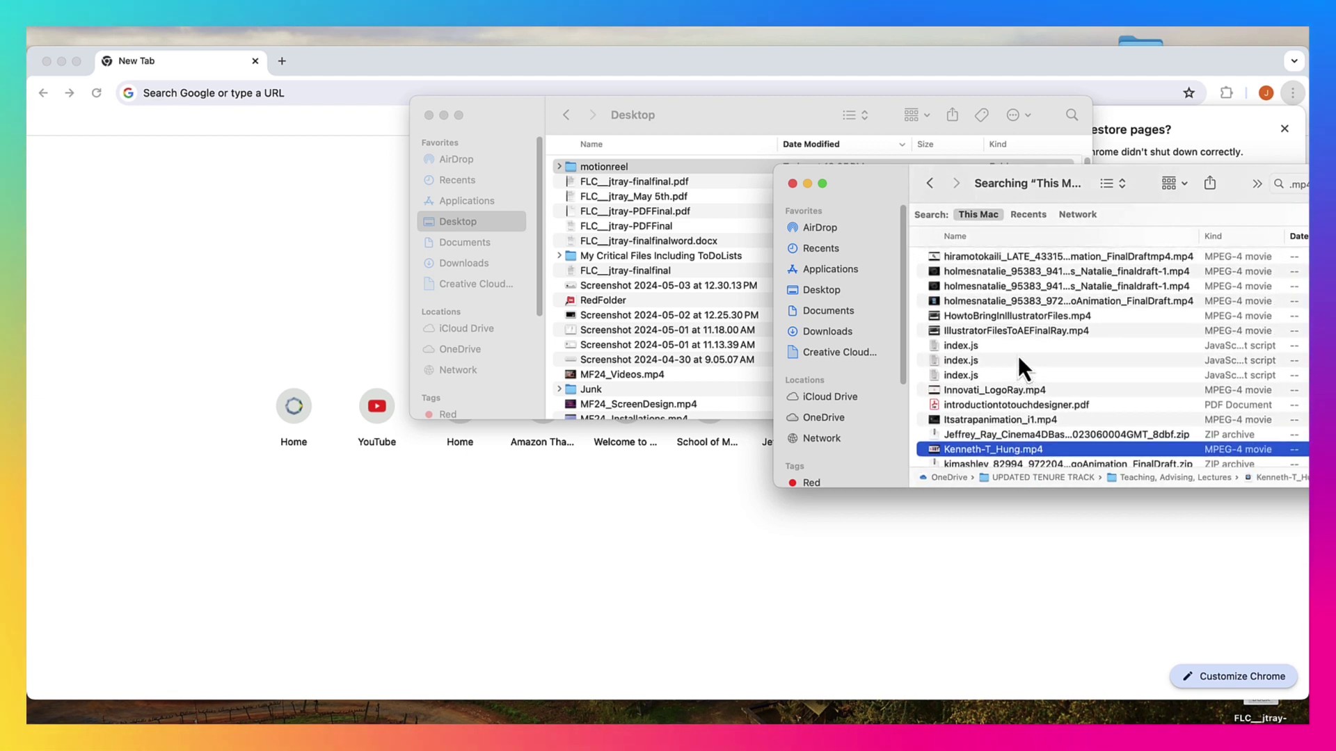
scroll(1010, 410, "up", 1)
left_click(1016, 405)
left_click_drag(983, 403, 589, 173)
Rename the motionreel folder to motionreelray
left_click(501, 110)
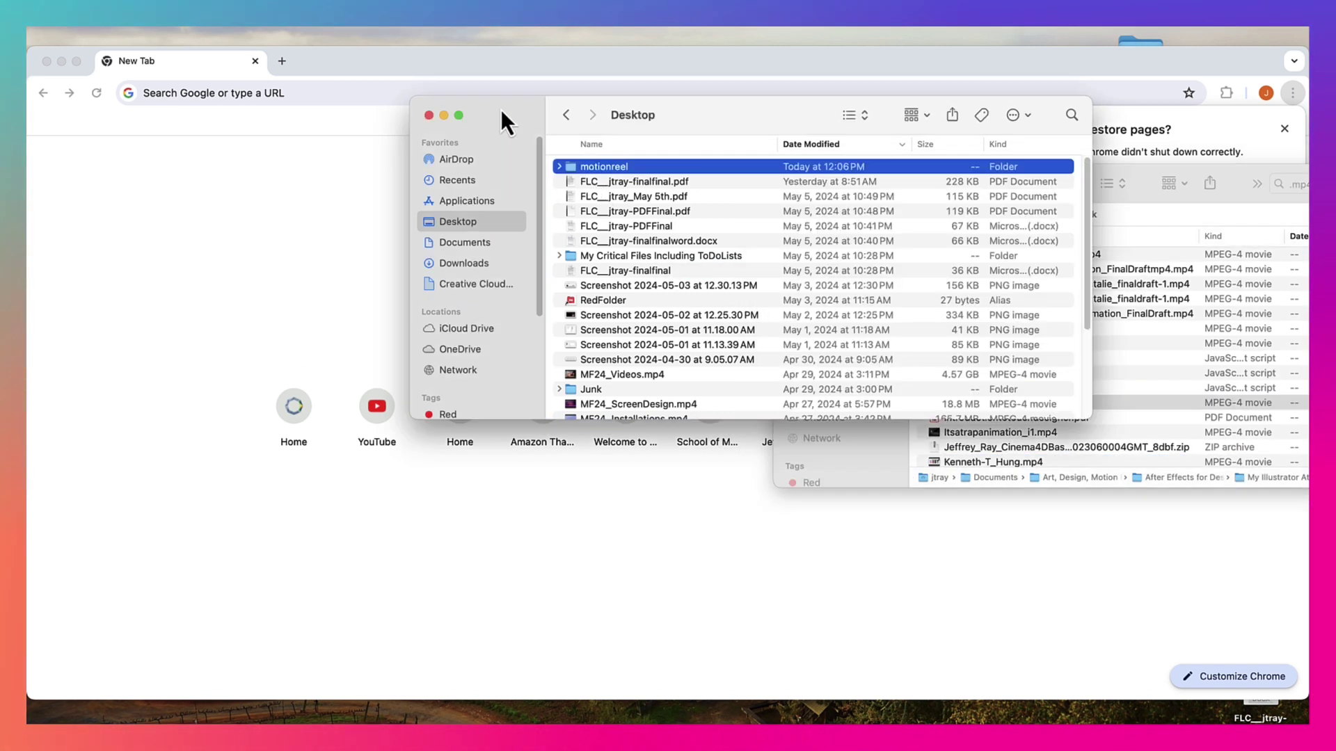
left_click(617, 168)
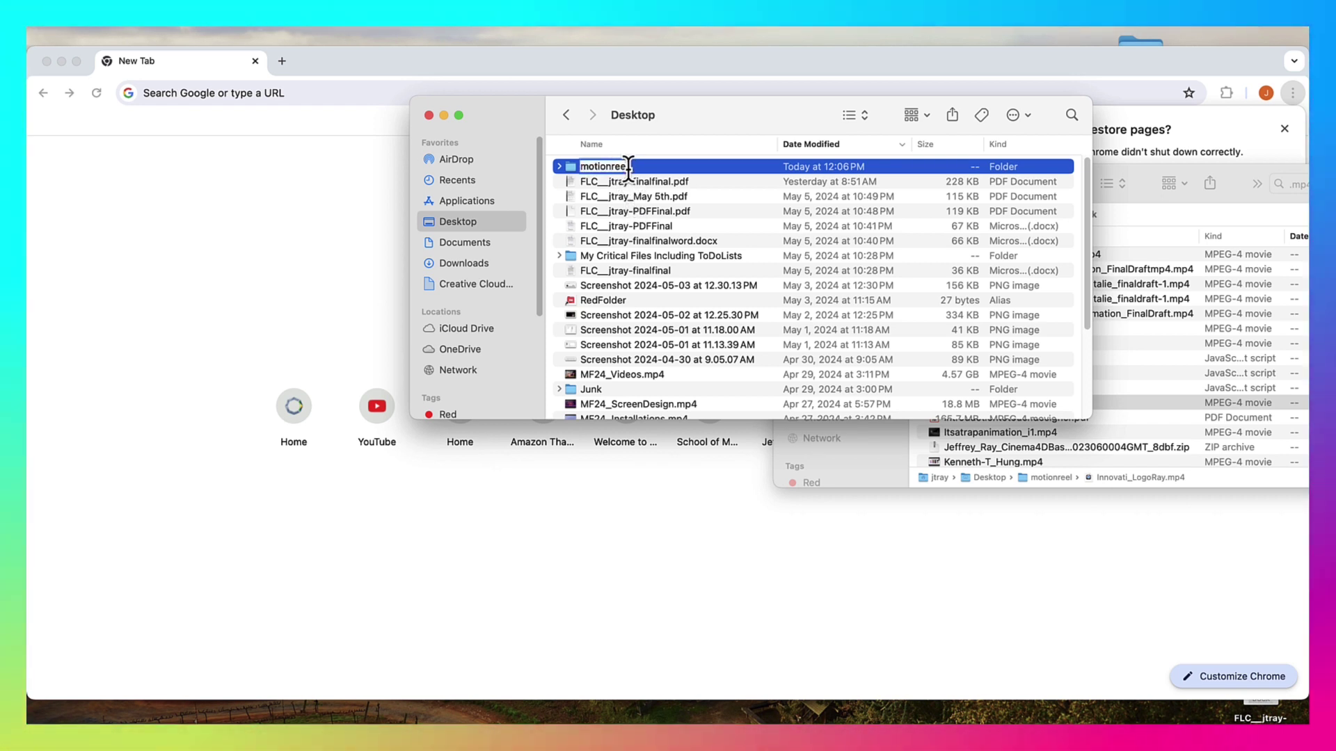
left_click(629, 167)
type("Ray")
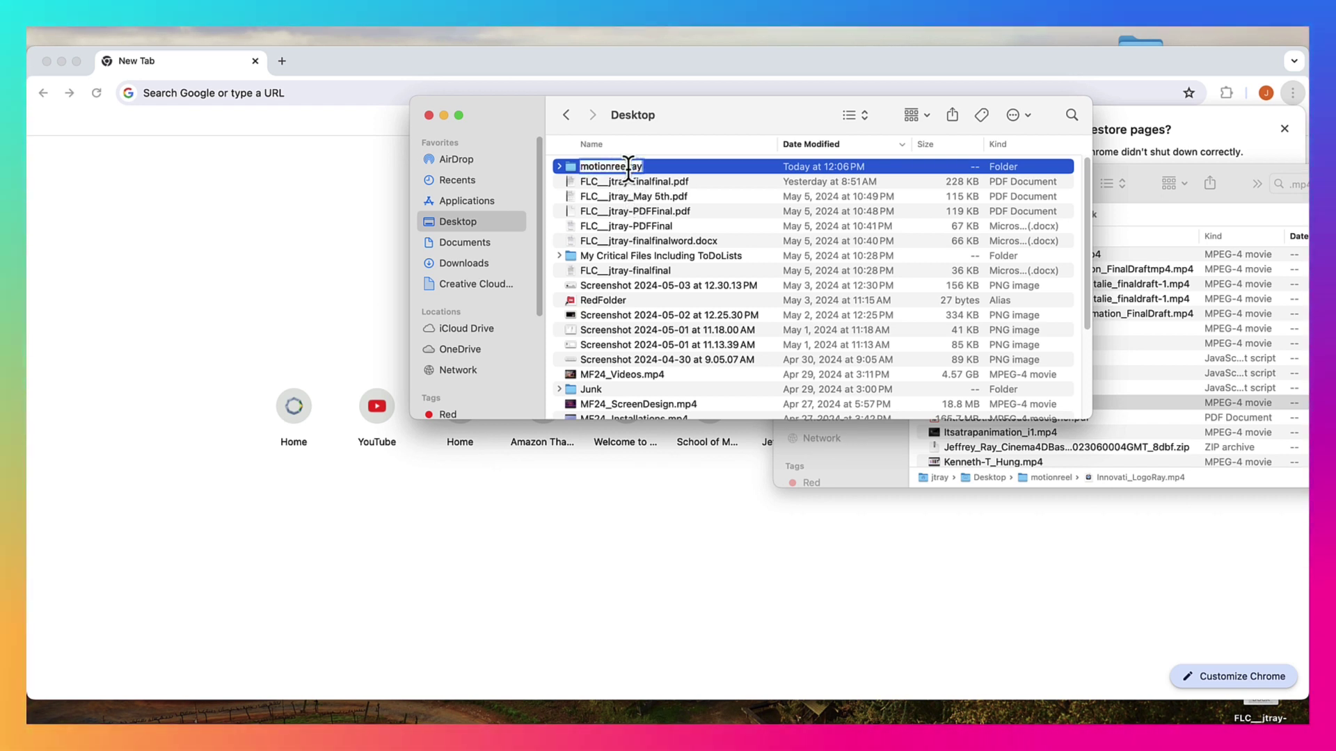
key("Return")
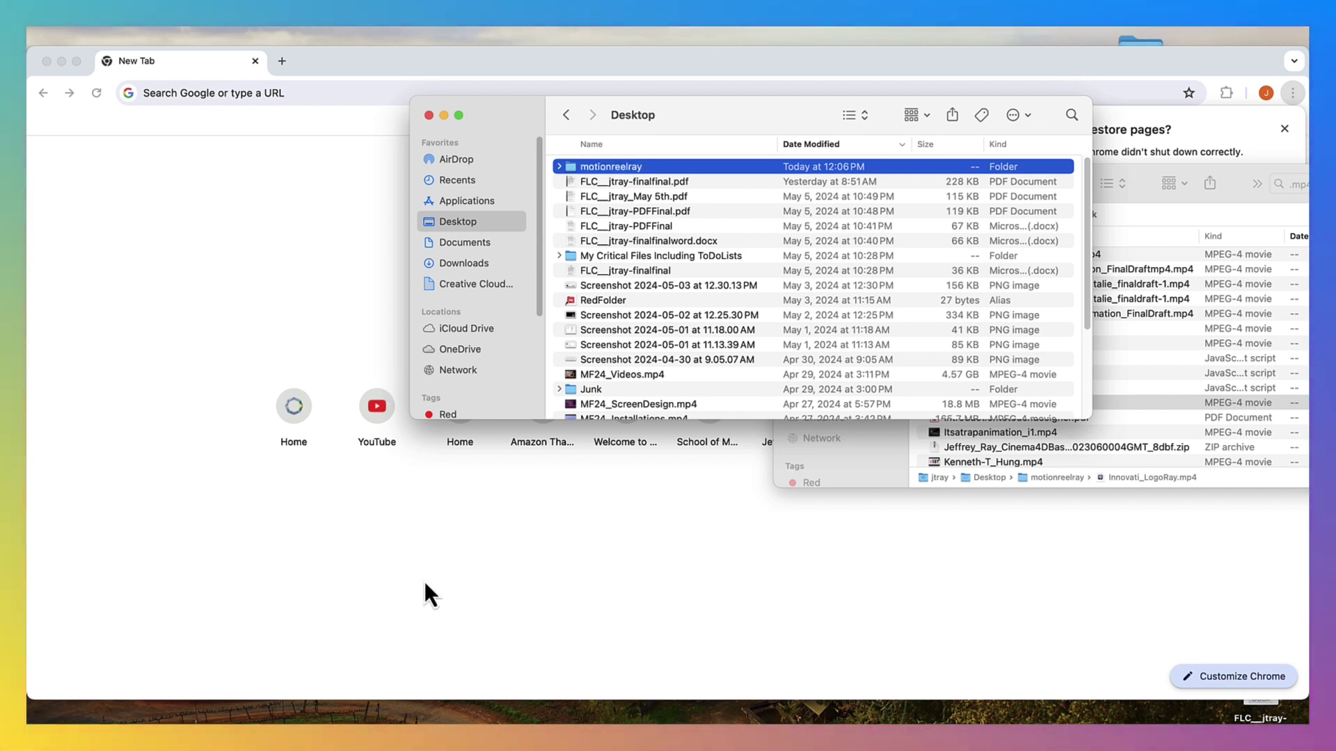
Create a new Premiere Pro project named MotionReelRay2024
left_click_drag(479, 131, 310, 110)
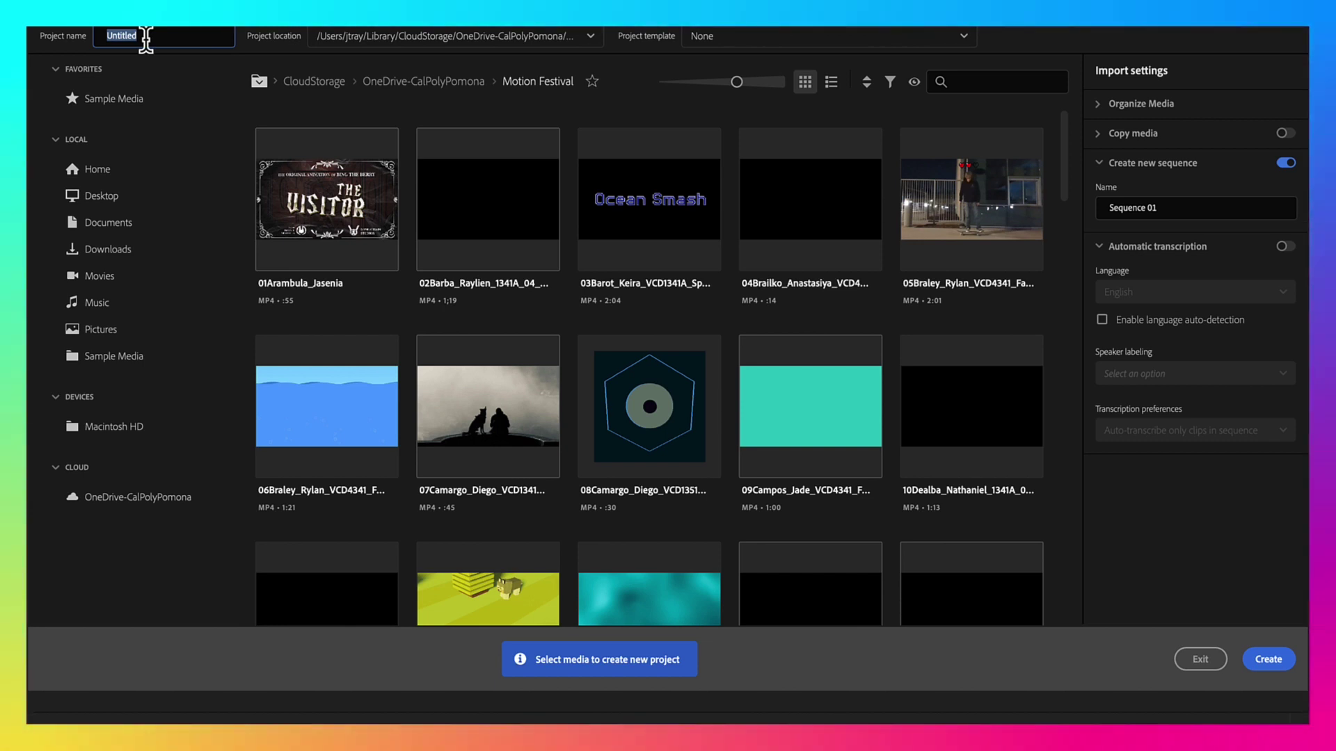
type("Motion")
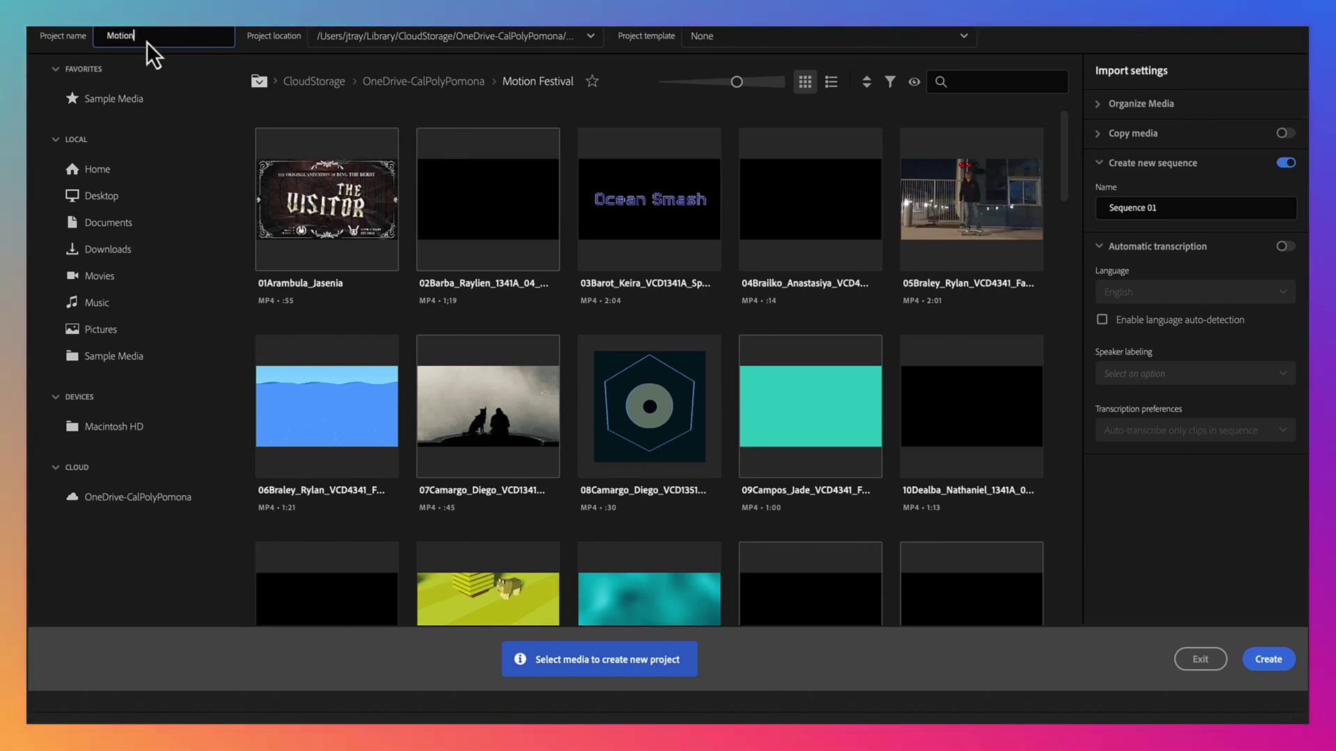
type("Reel")
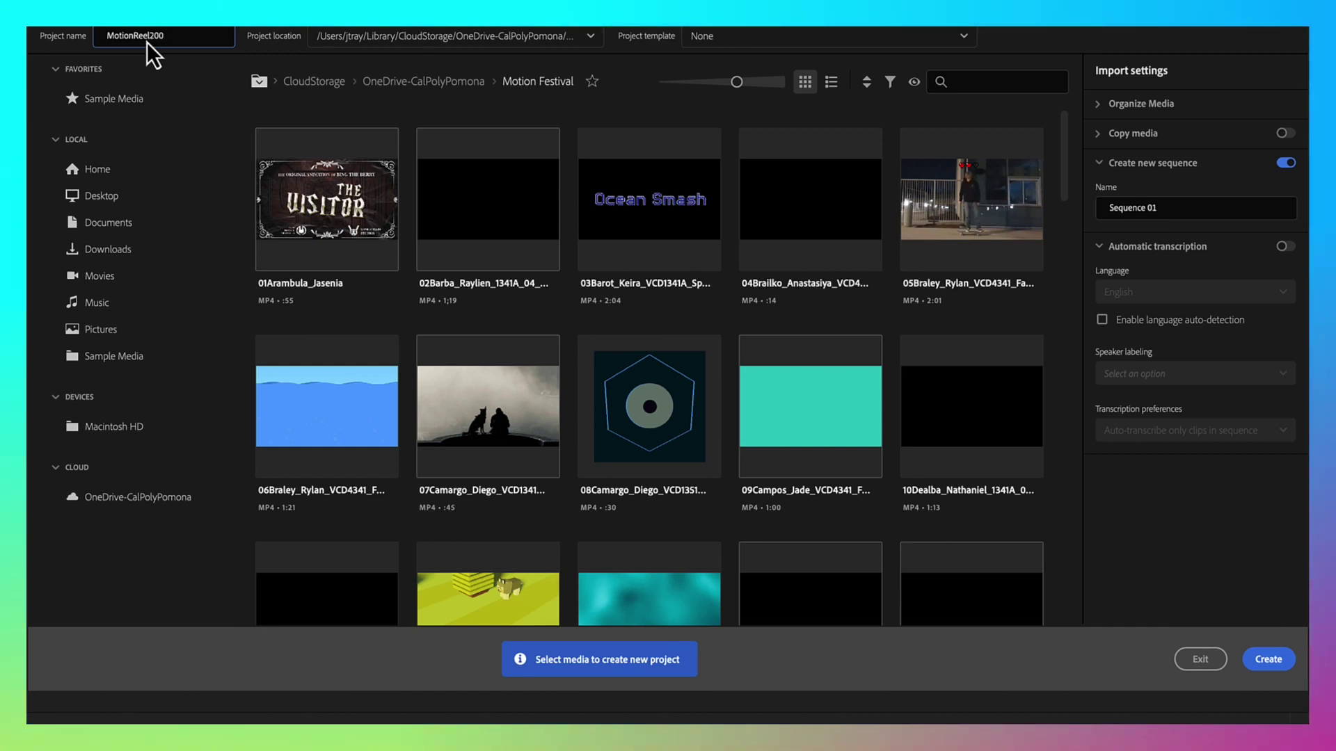
type("Ray")
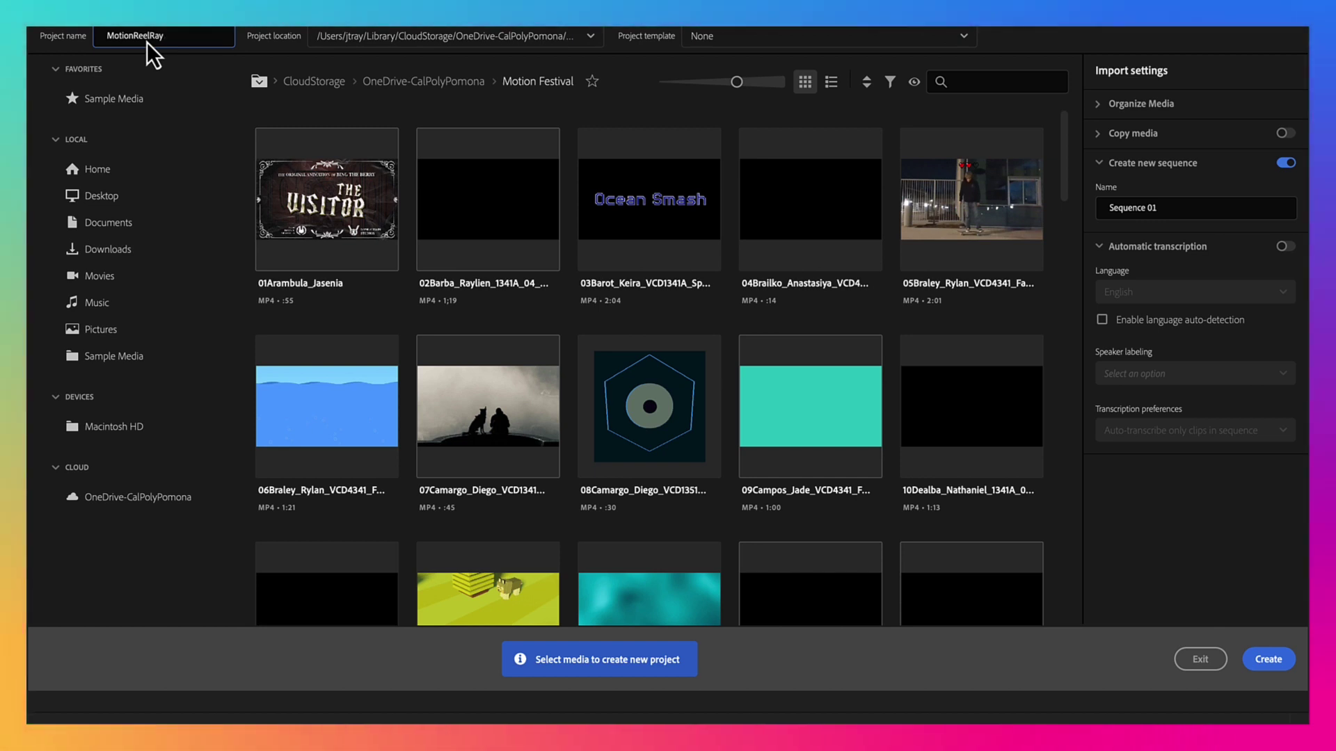
type("2024")
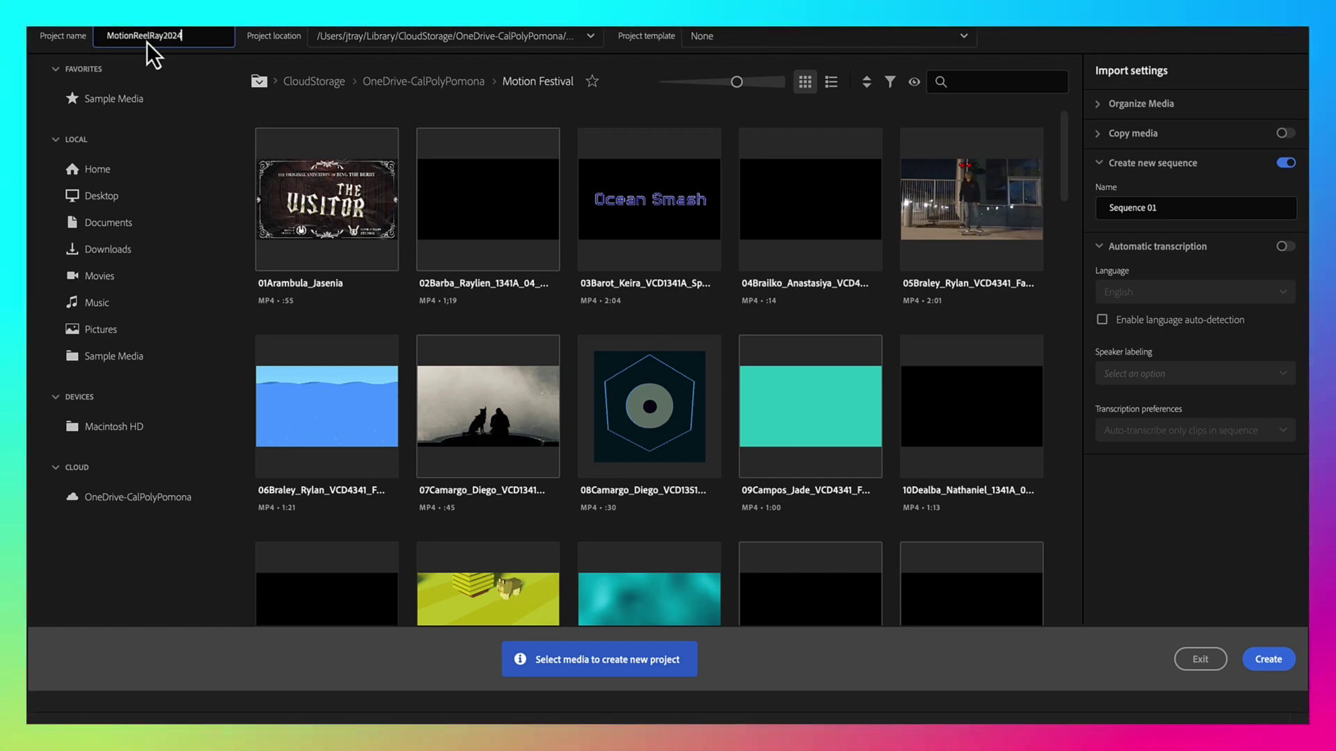
left_click(1278, 661)
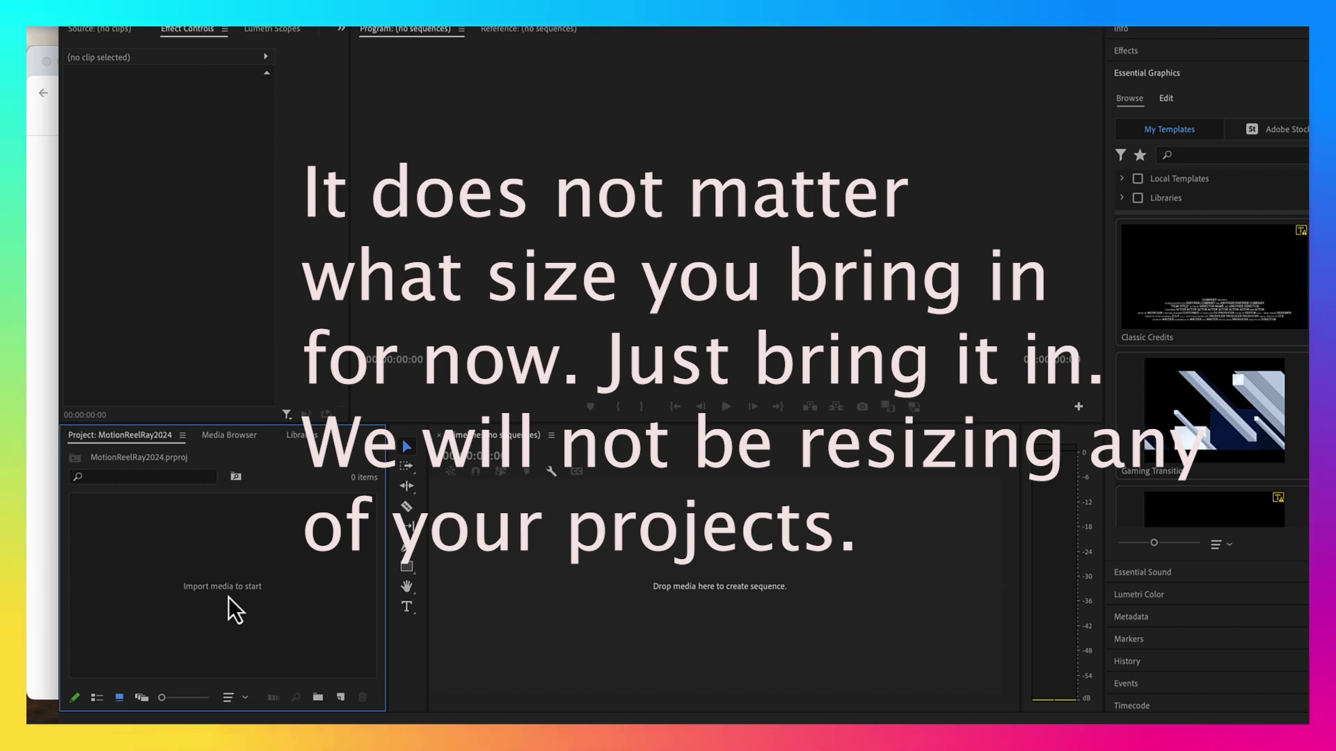
Import the Desktop folder motionreelray into the project as a bin of three clips
double_click(227, 590)
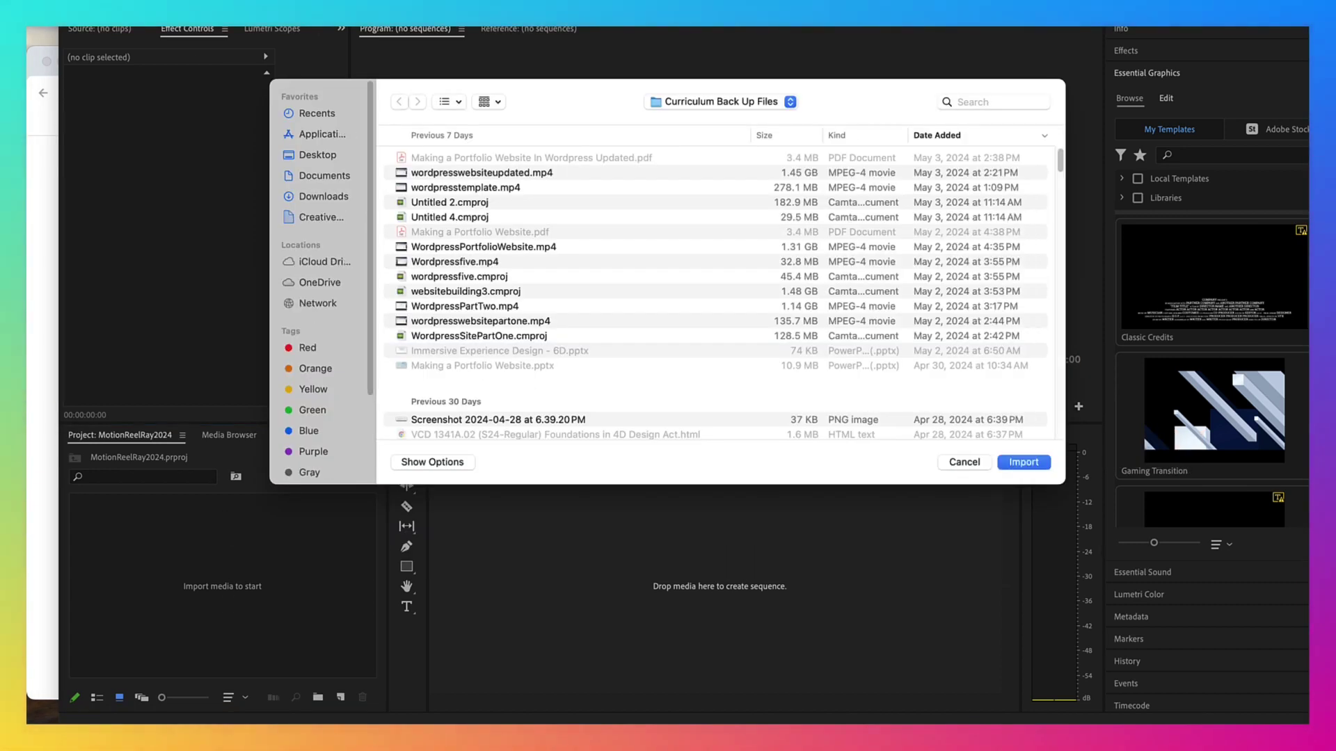
left_click(786, 104)
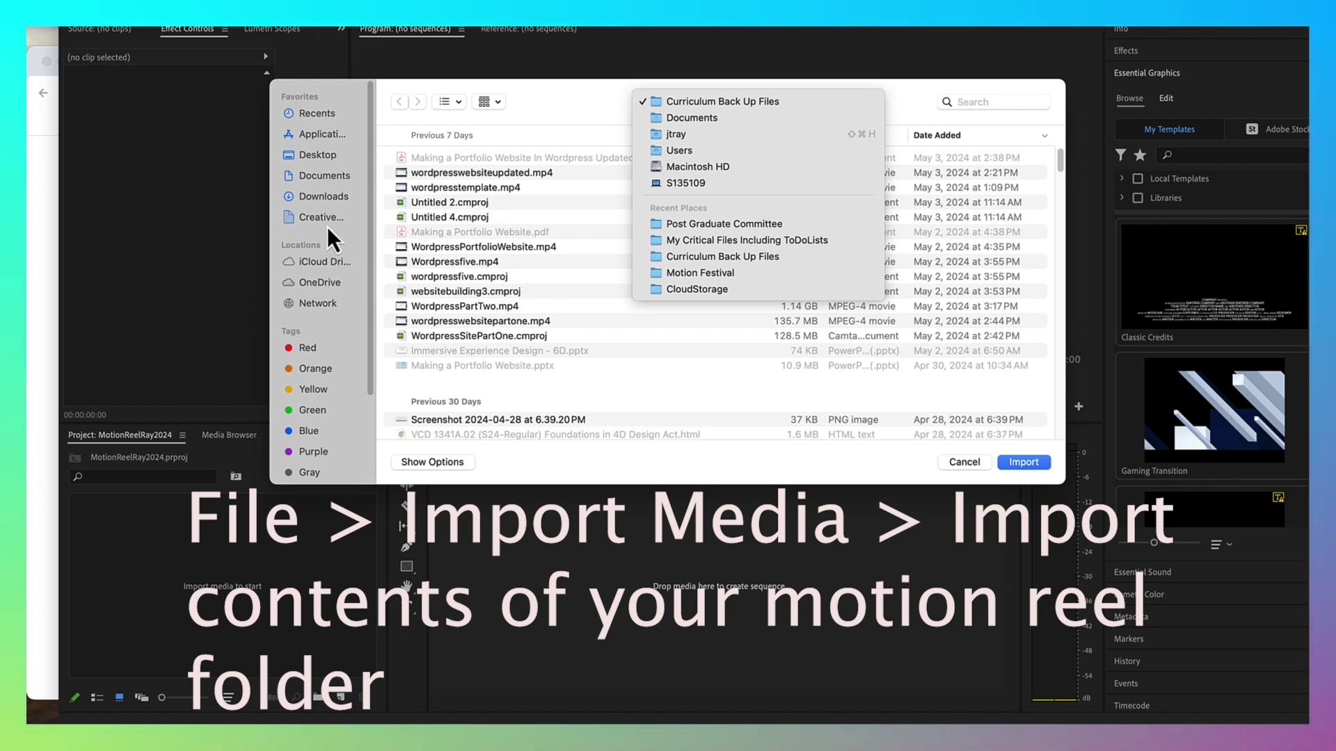
left_click(328, 158)
left_click(327, 157)
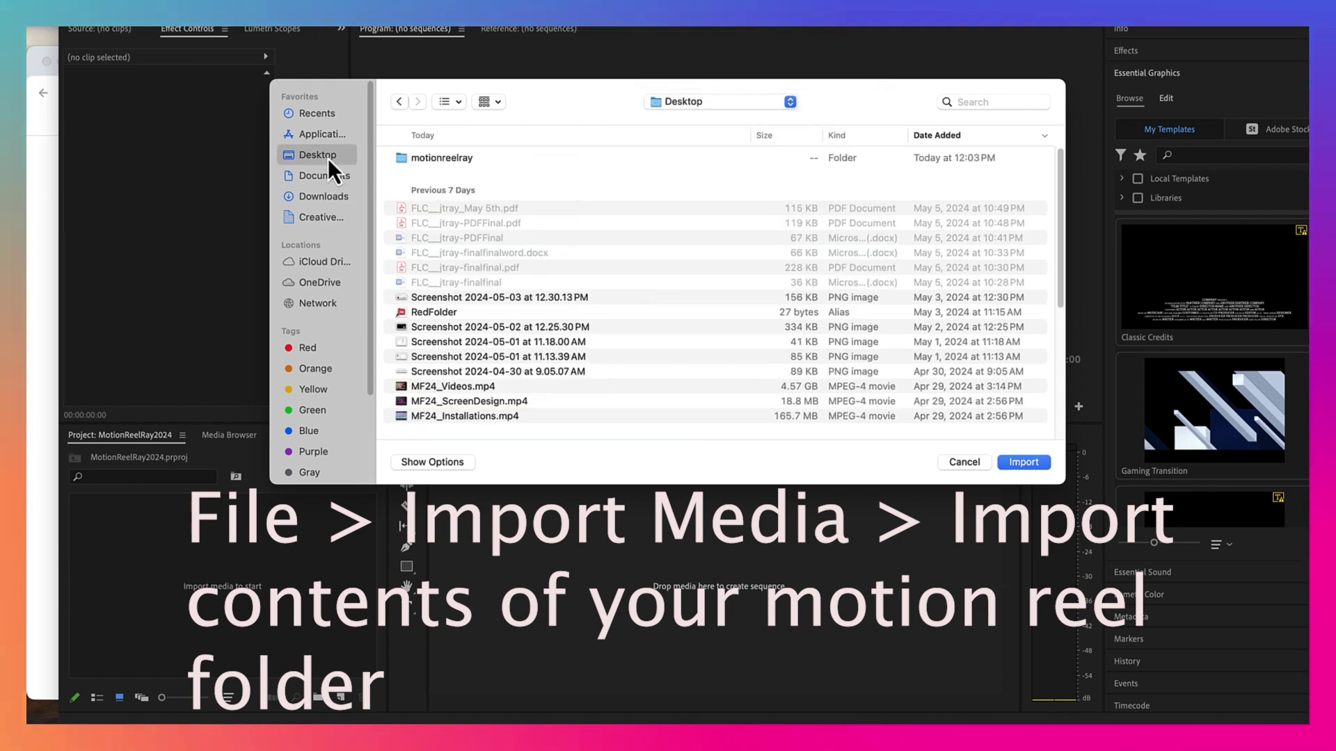
left_click(427, 157)
left_click(1037, 464)
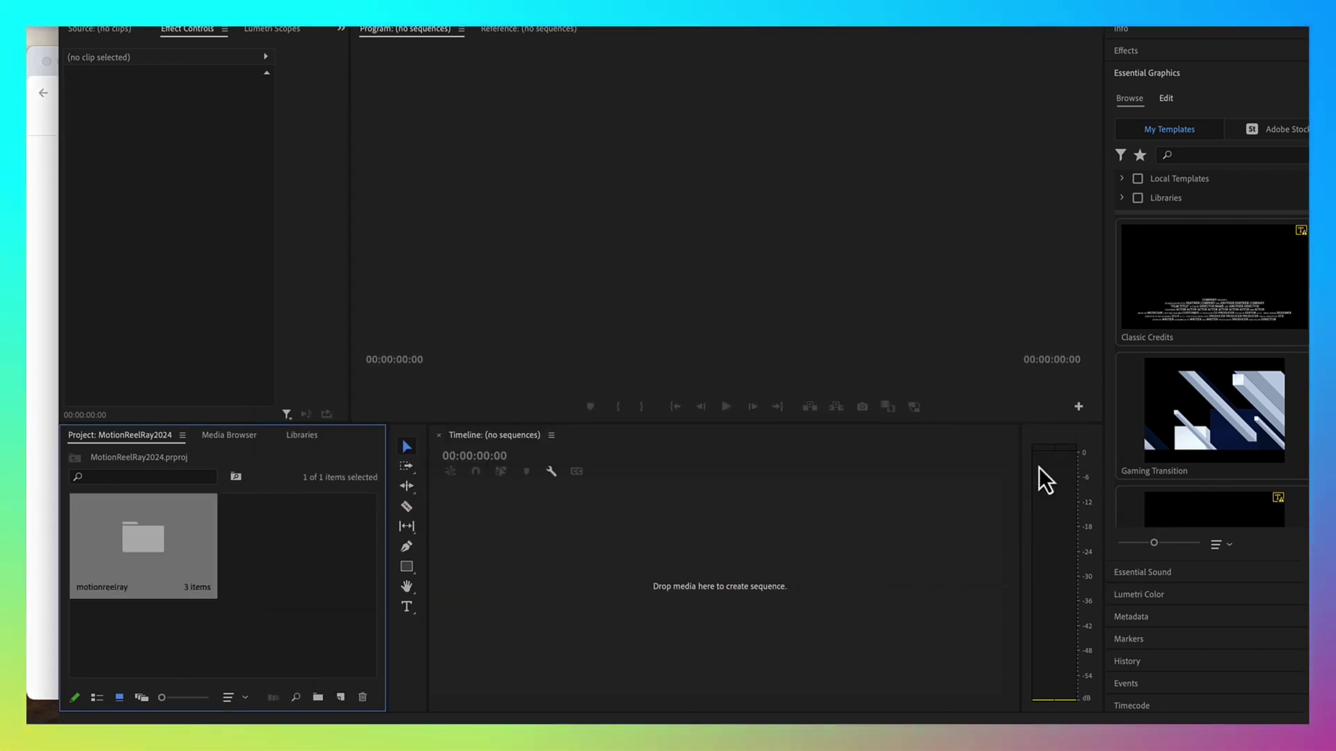
Create a sequence from FinalTremorsTitle and place Innovati_LogoRay right after it
double_click(148, 555)
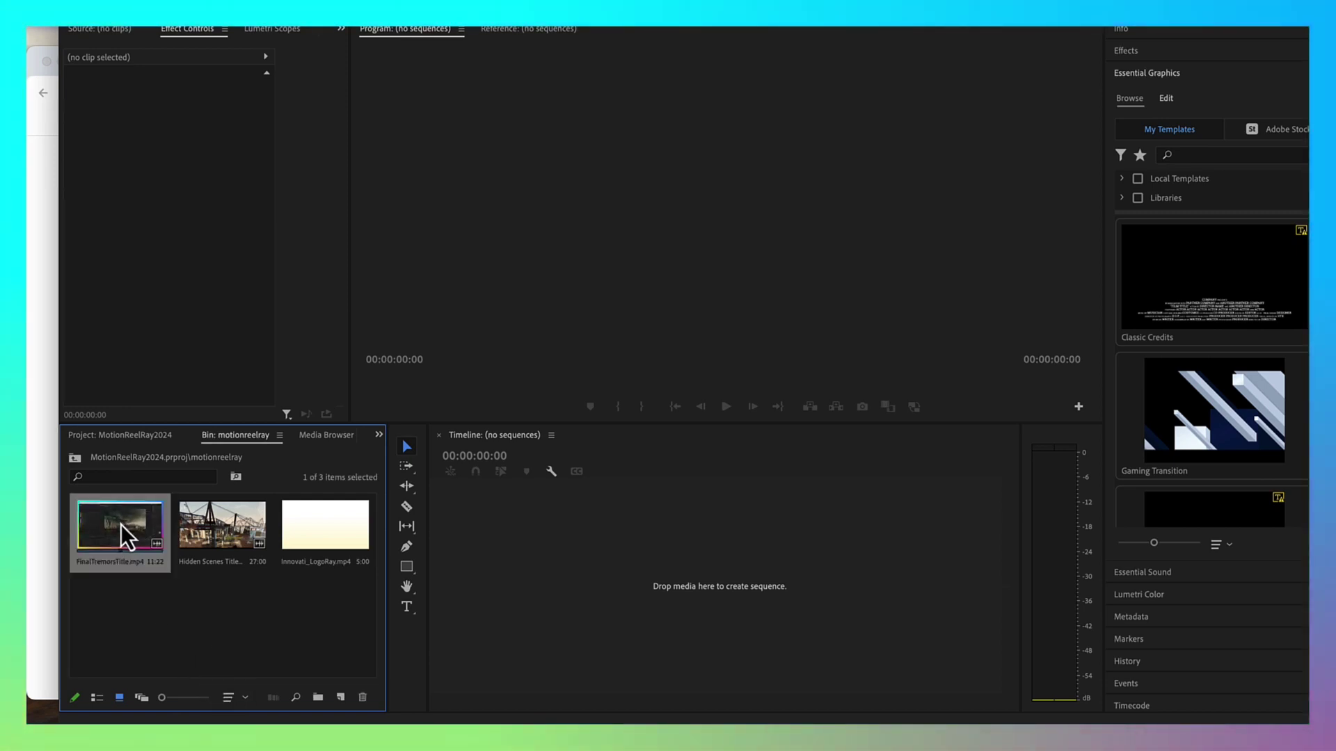
left_click_drag(119, 540, 456, 637)
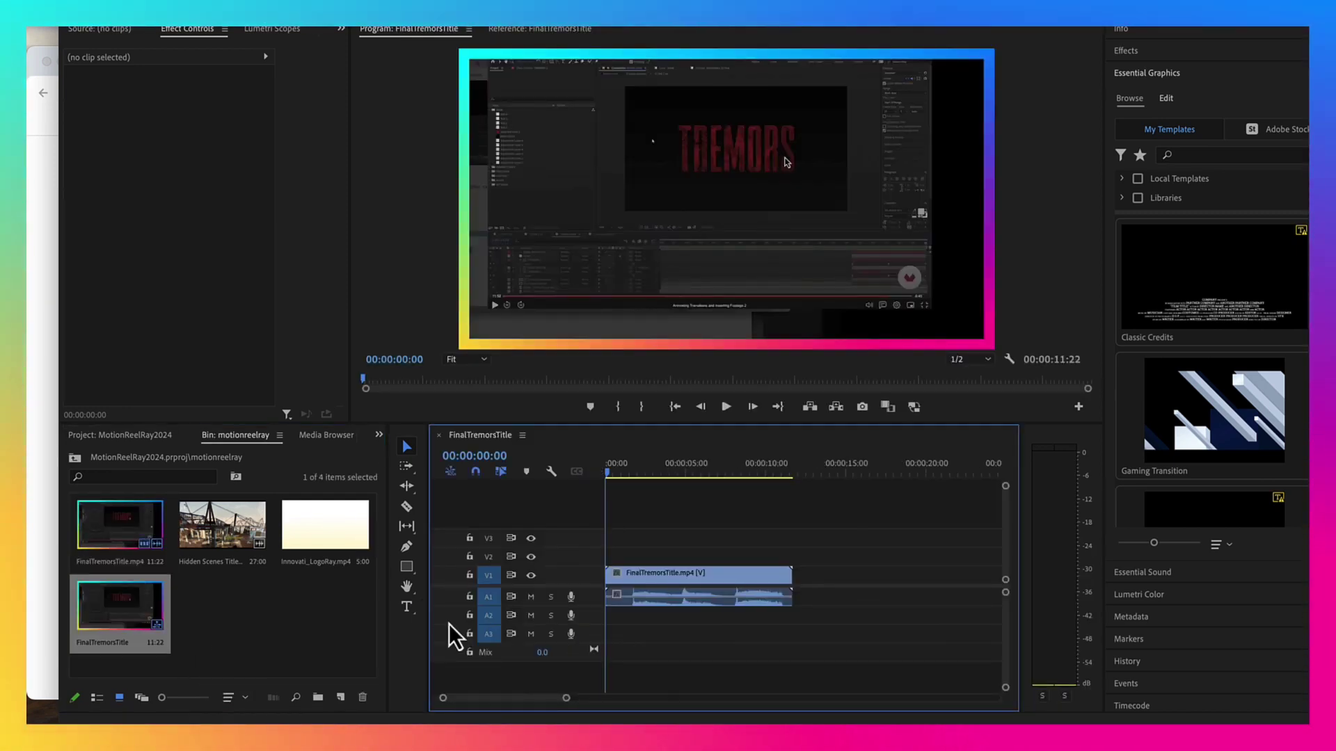
left_click(322, 537)
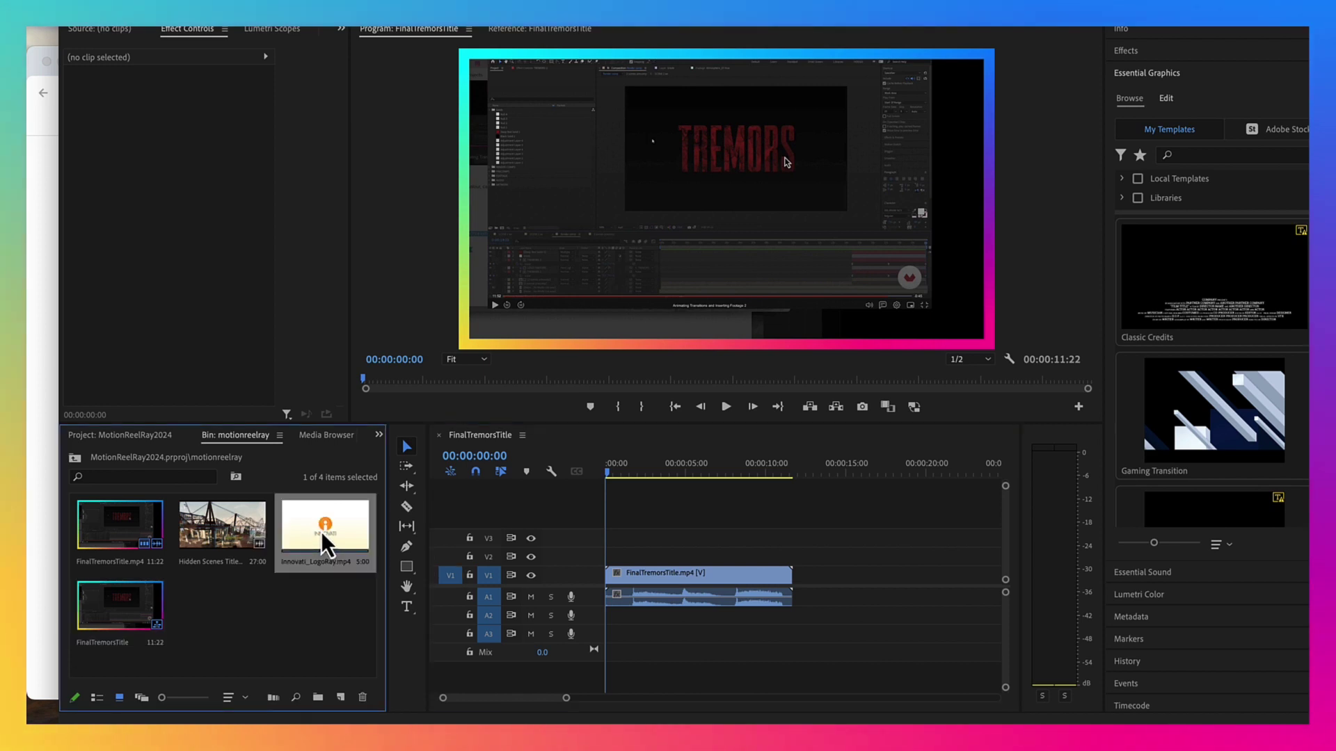
left_click_drag(322, 540, 800, 605)
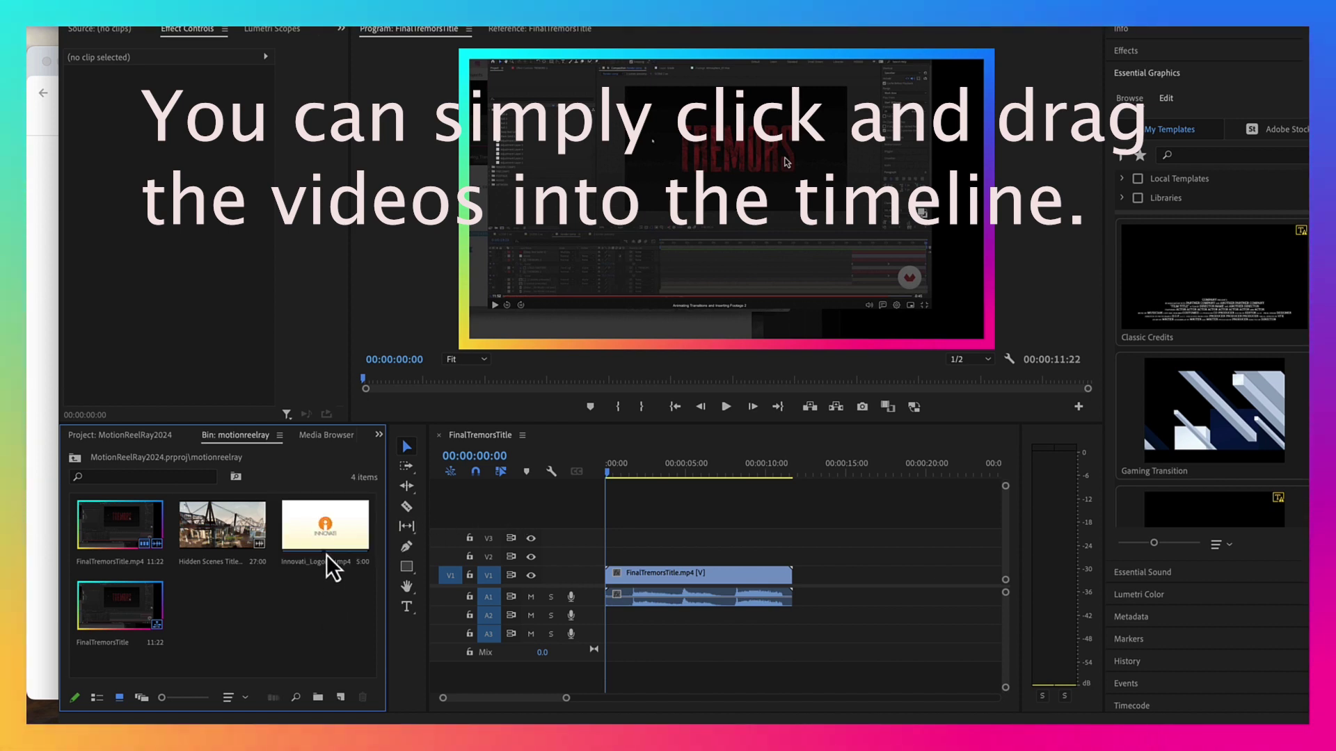
left_click_drag(333, 567, 800, 586)
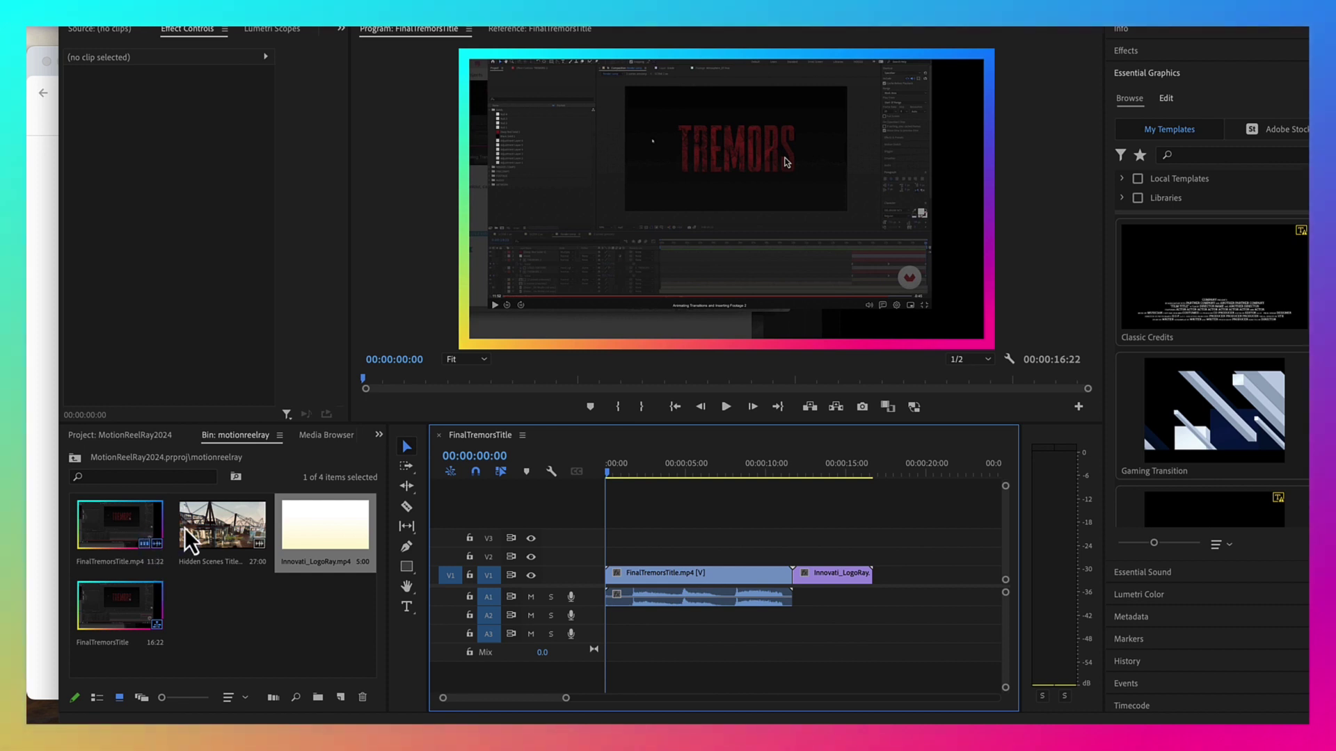
Add the Hidden Scenes clip after the logo clip and preview it on the zoomed timeline
left_click(209, 547)
left_click_drag(286, 519, 881, 592)
left_click_drag(565, 699, 644, 698)
left_click_drag(609, 478, 408, 573)
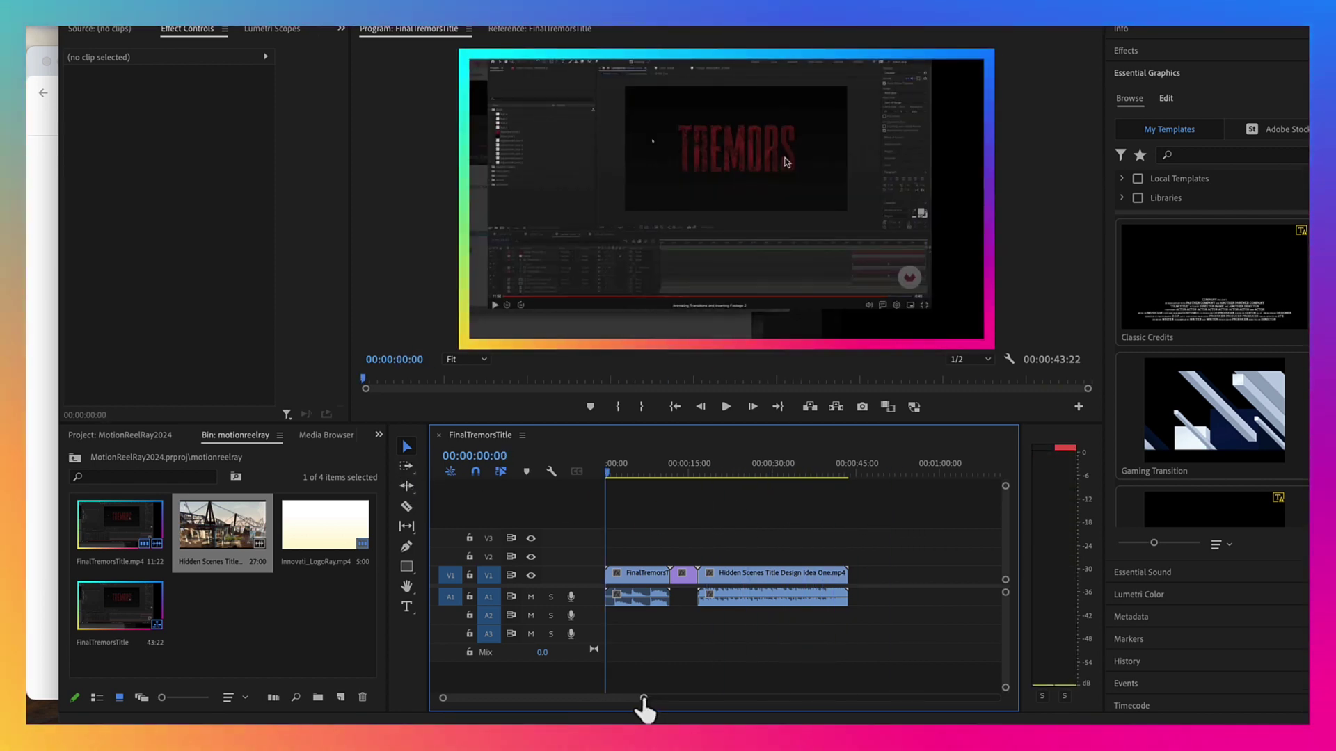
mouse_move(640, 703)
left_mouse_down()
mouse_move(591, 704)
mouse_move(649, 708)
left_mouse_up()
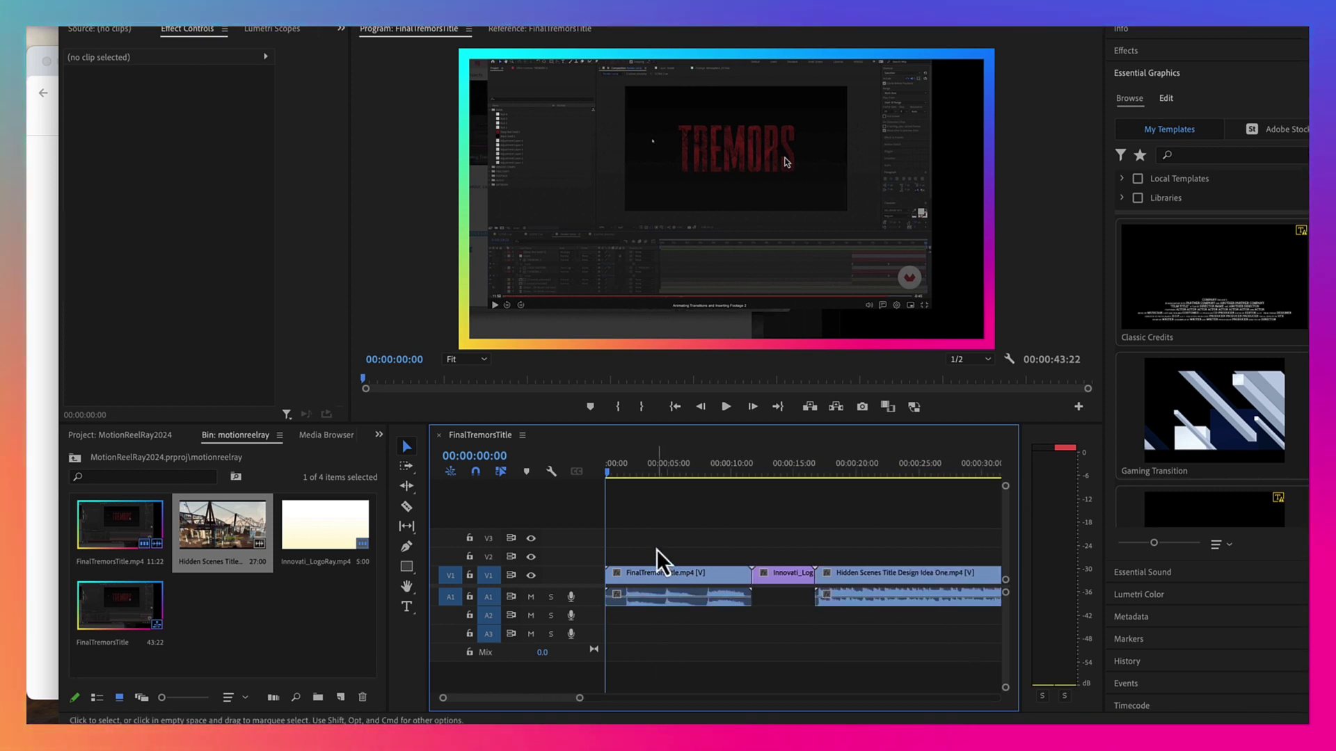
Expand the A1 audio track to show waveforms and preview the title clip with audio
left_click_drag(580, 709, 564, 709)
left_click_drag(1006, 592, 1008, 620)
left_click_drag(611, 478, 704, 478)
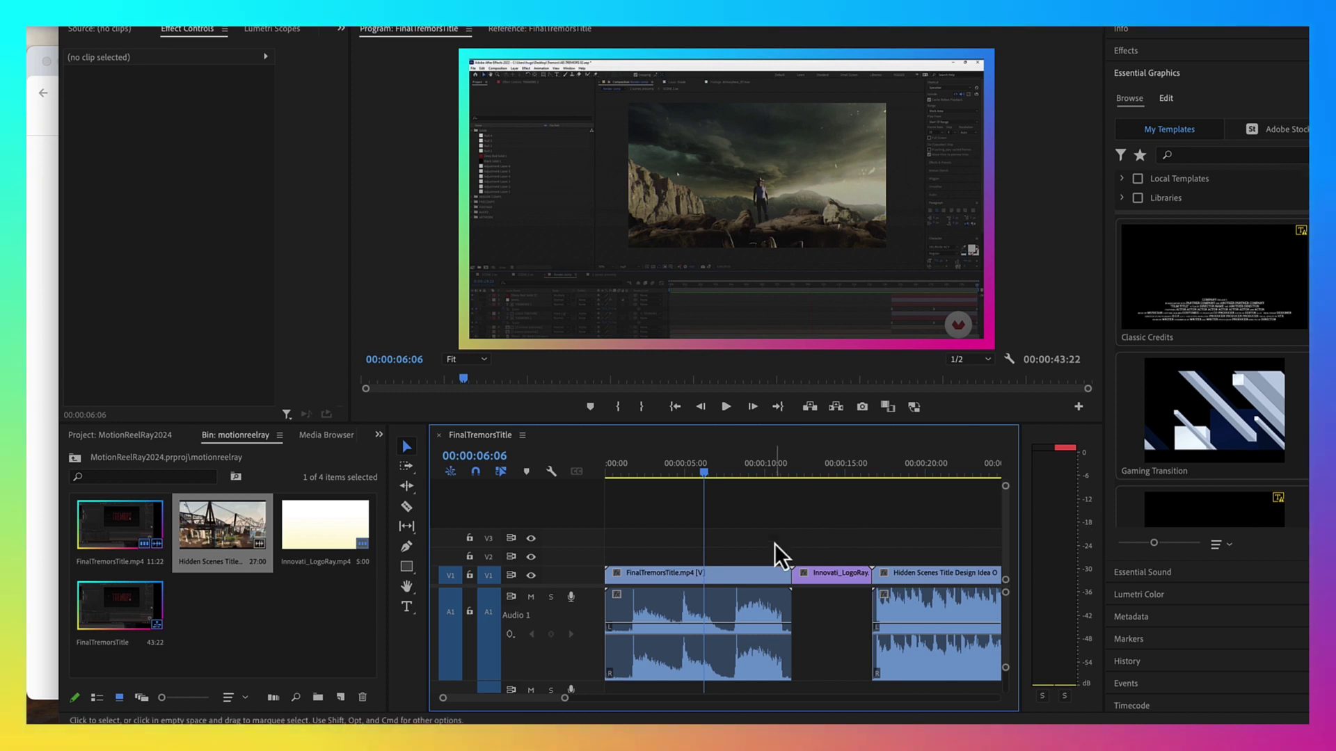
left_click_drag(705, 475, 636, 495)
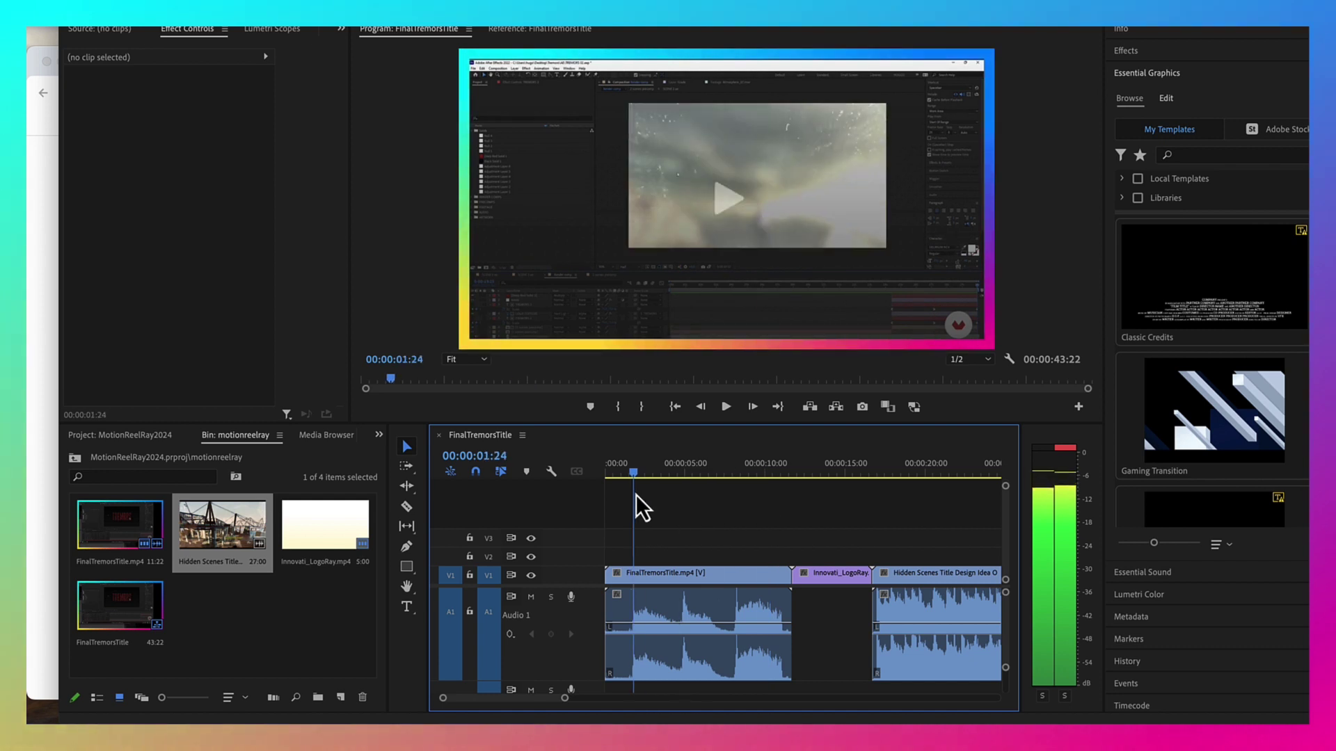
left_click(703, 618)
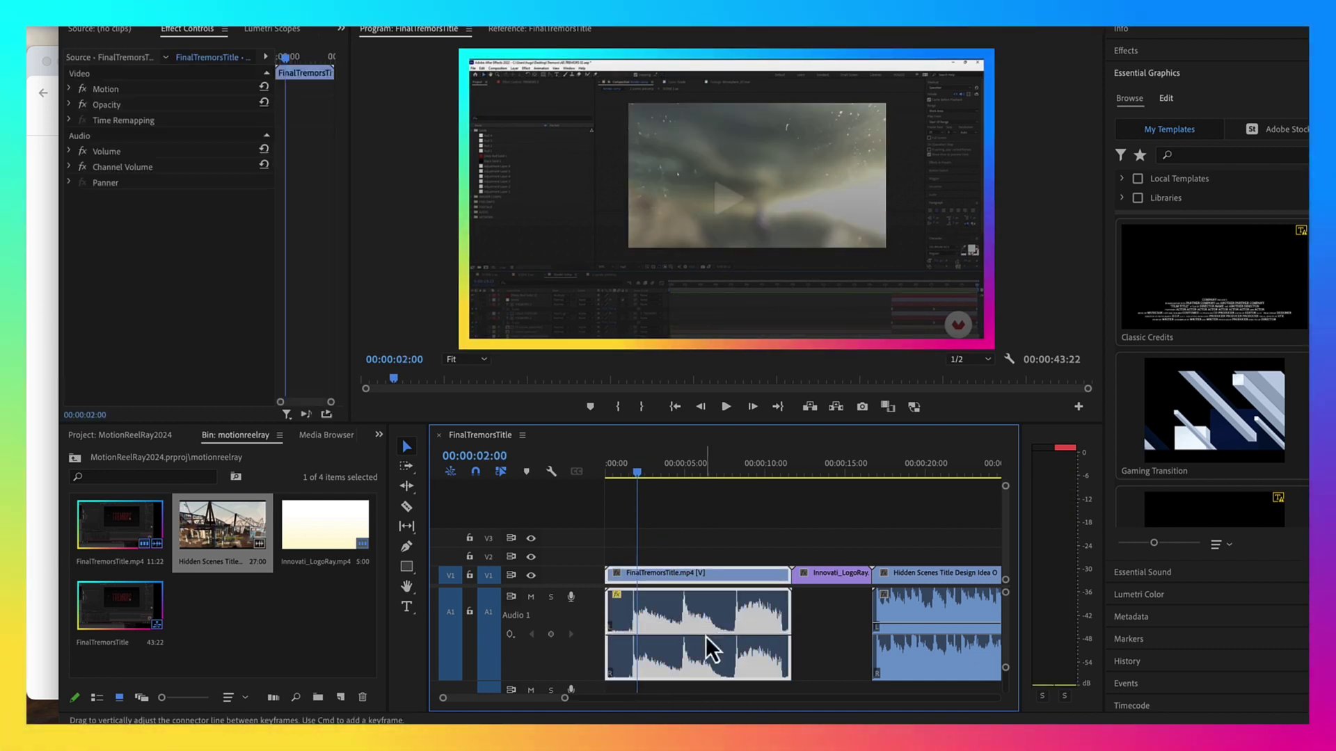
left_click_drag(637, 485, 919, 513)
Lower the Hidden Scenes clip's audio volume by about 3.9 dB
left_click(943, 650)
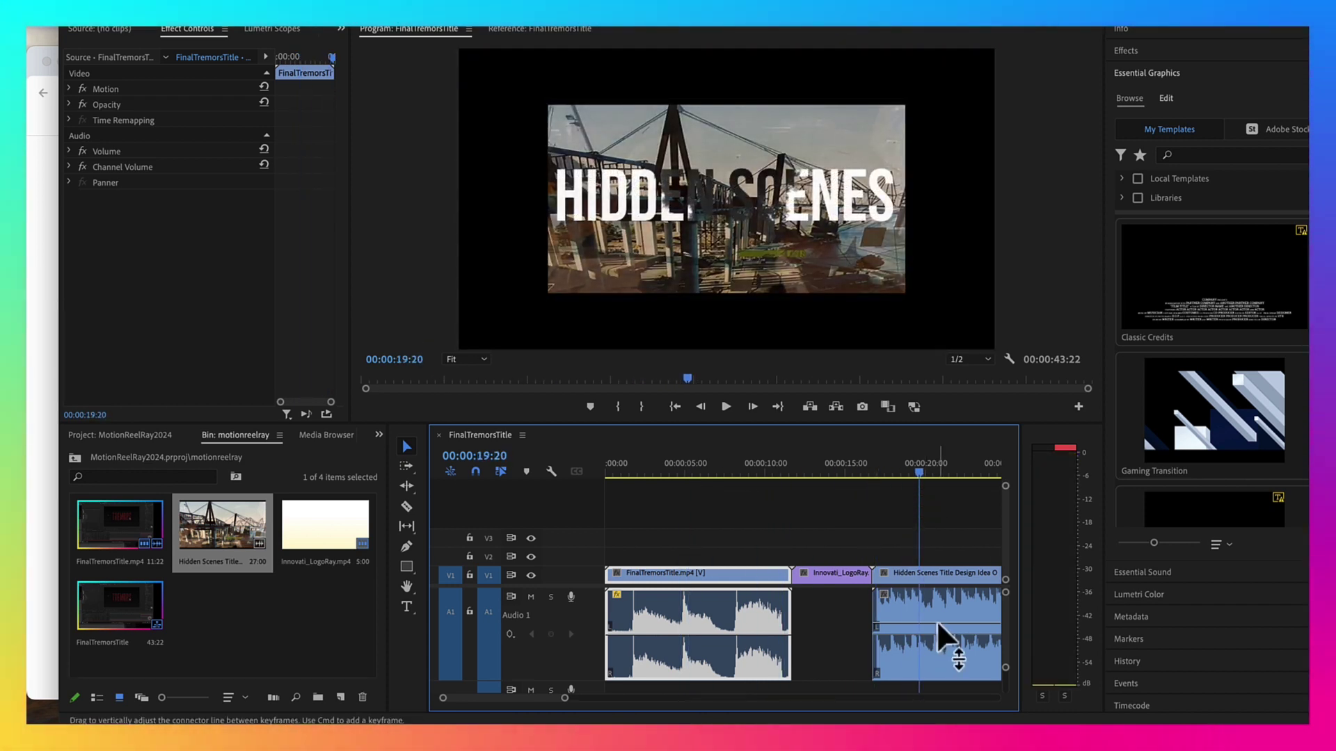
left_click_drag(942, 635, 946, 648)
mouse_move(918, 483)
left_mouse_down()
mouse_move(644, 463)
mouse_move(951, 471)
mouse_move(937, 478)
left_mouse_up()
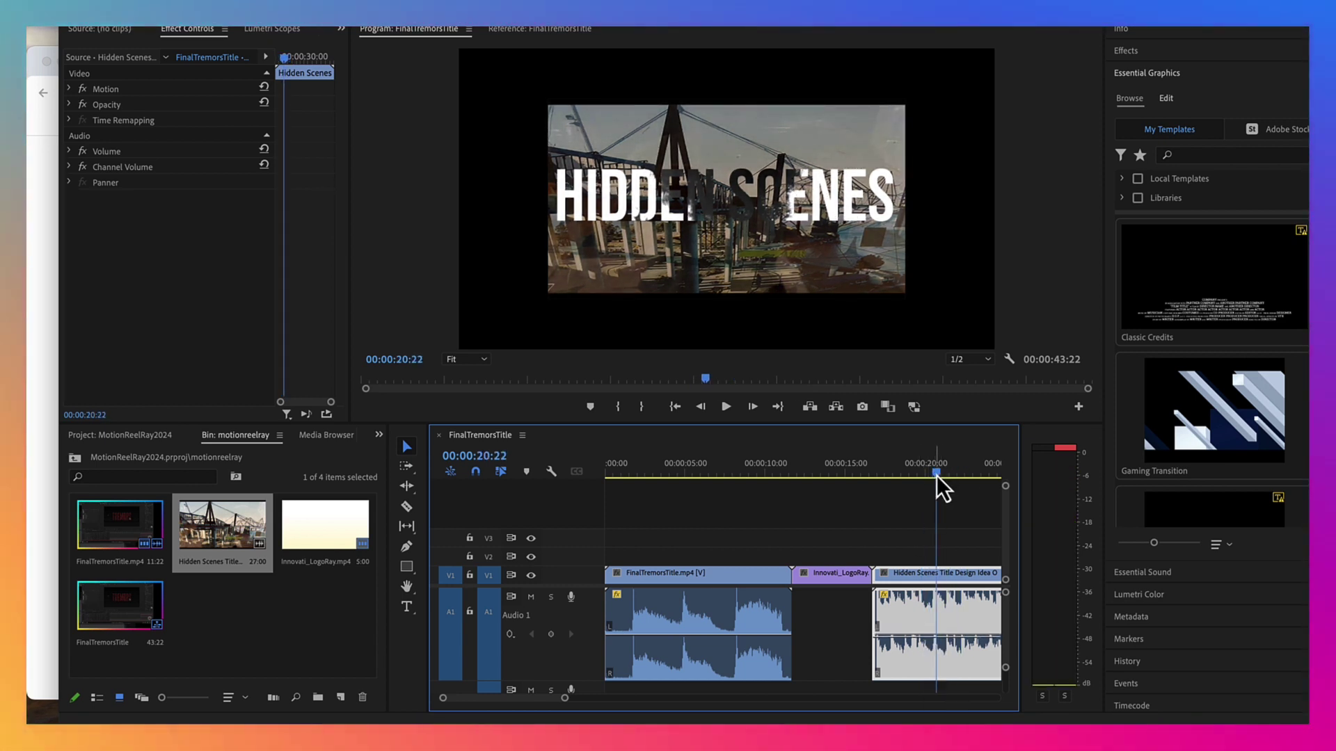
Shift all three clips about a second later, extending the sequence to 44:18
left_click(767, 474)
left_click_drag(771, 487, 552, 462)
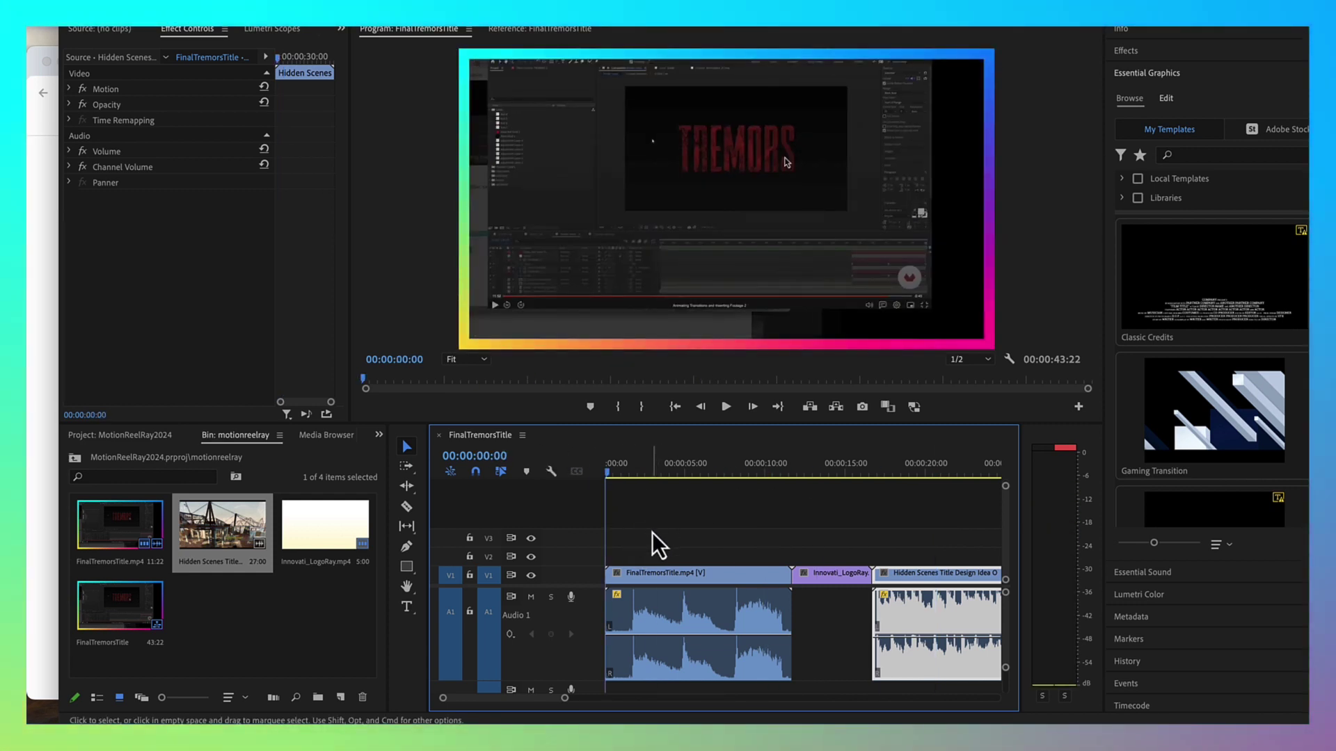
left_click_drag(637, 524, 949, 678)
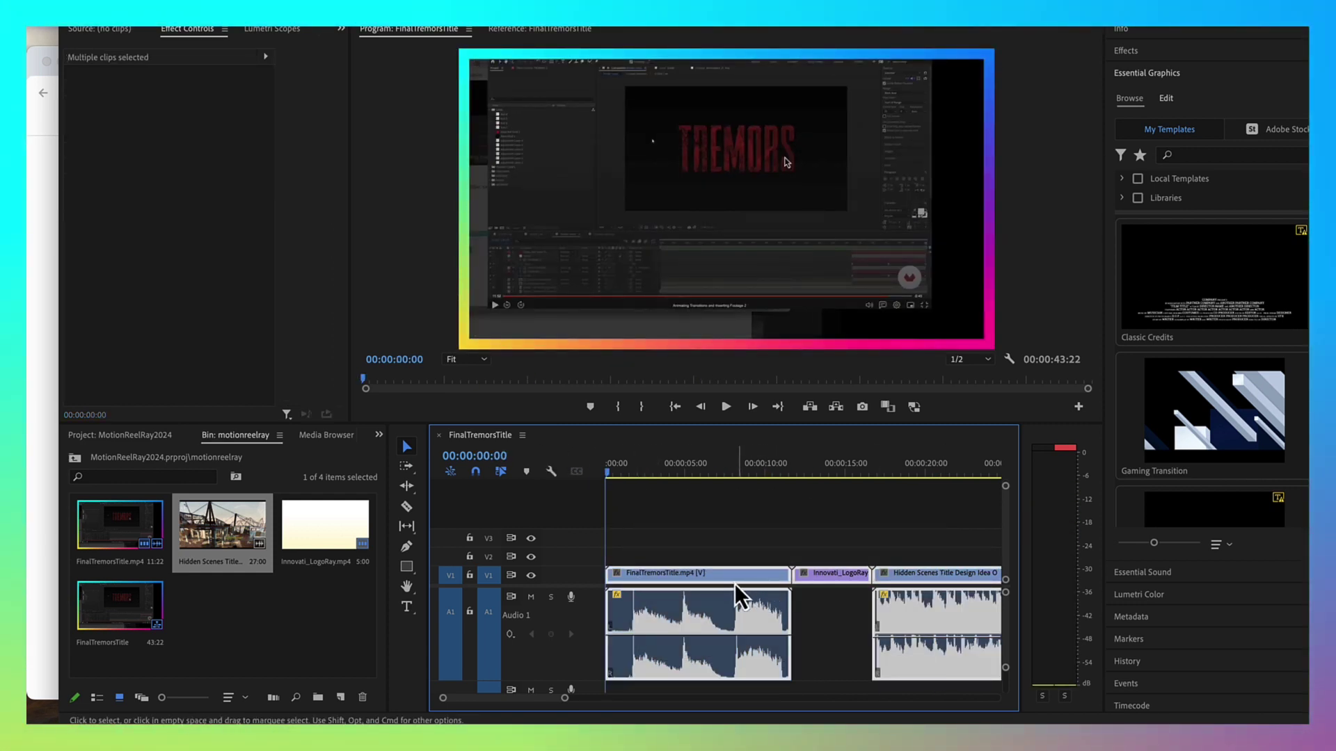
left_click_drag(735, 595, 760, 591)
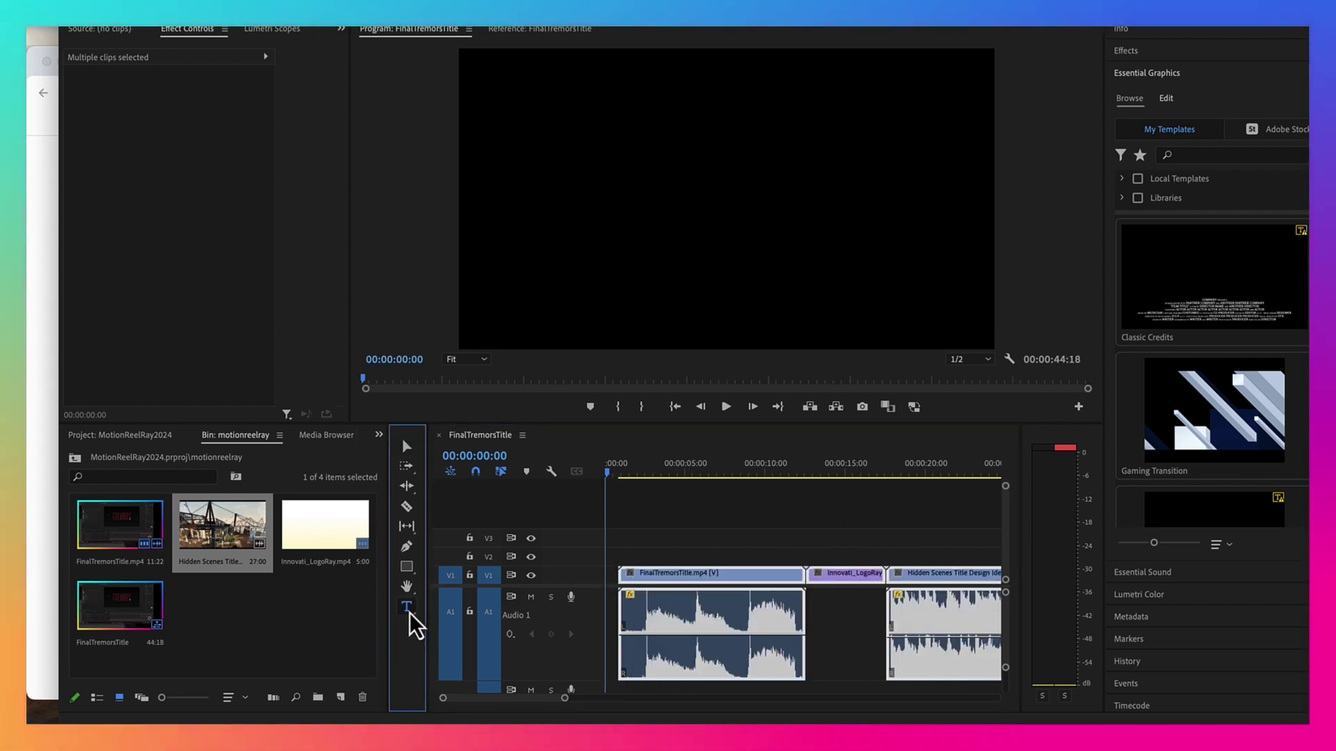
Type the title 'Motion Design Reel' with 'Spring 2024' on a second line
left_click(541, 147)
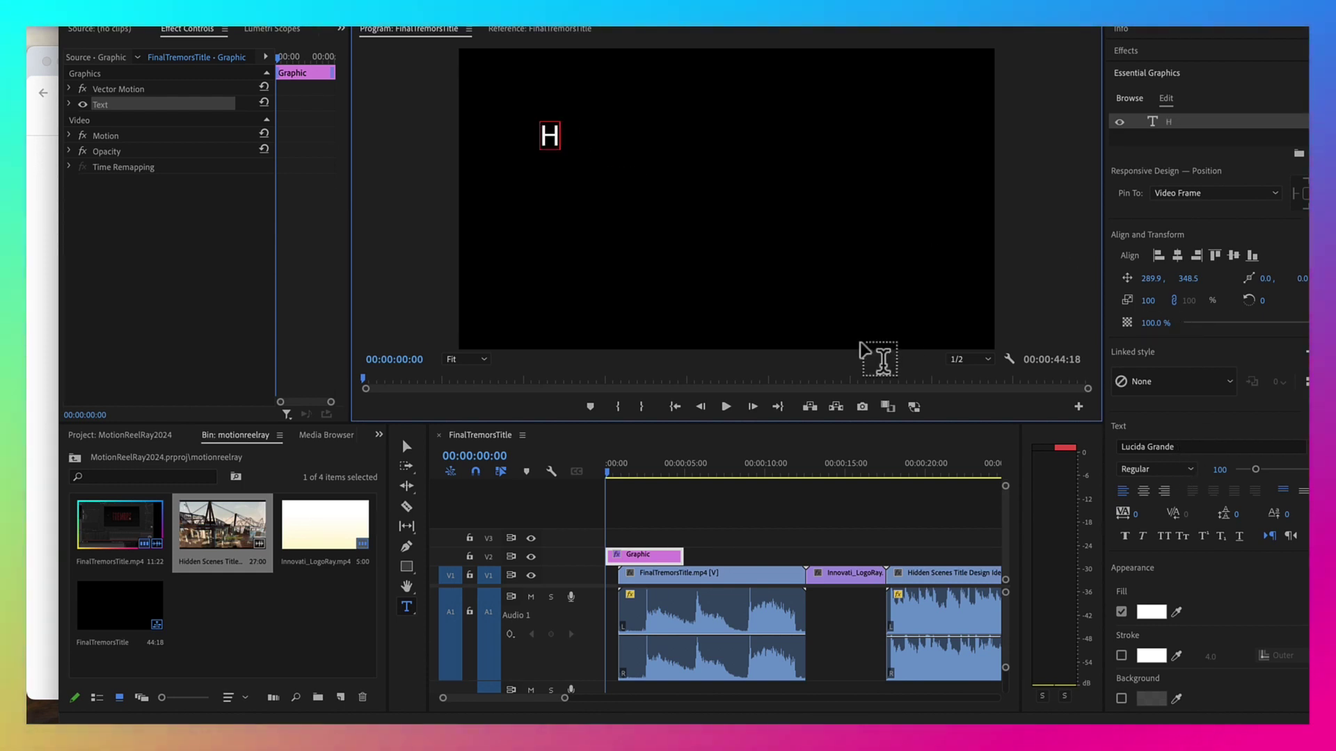
key("BackSpace")
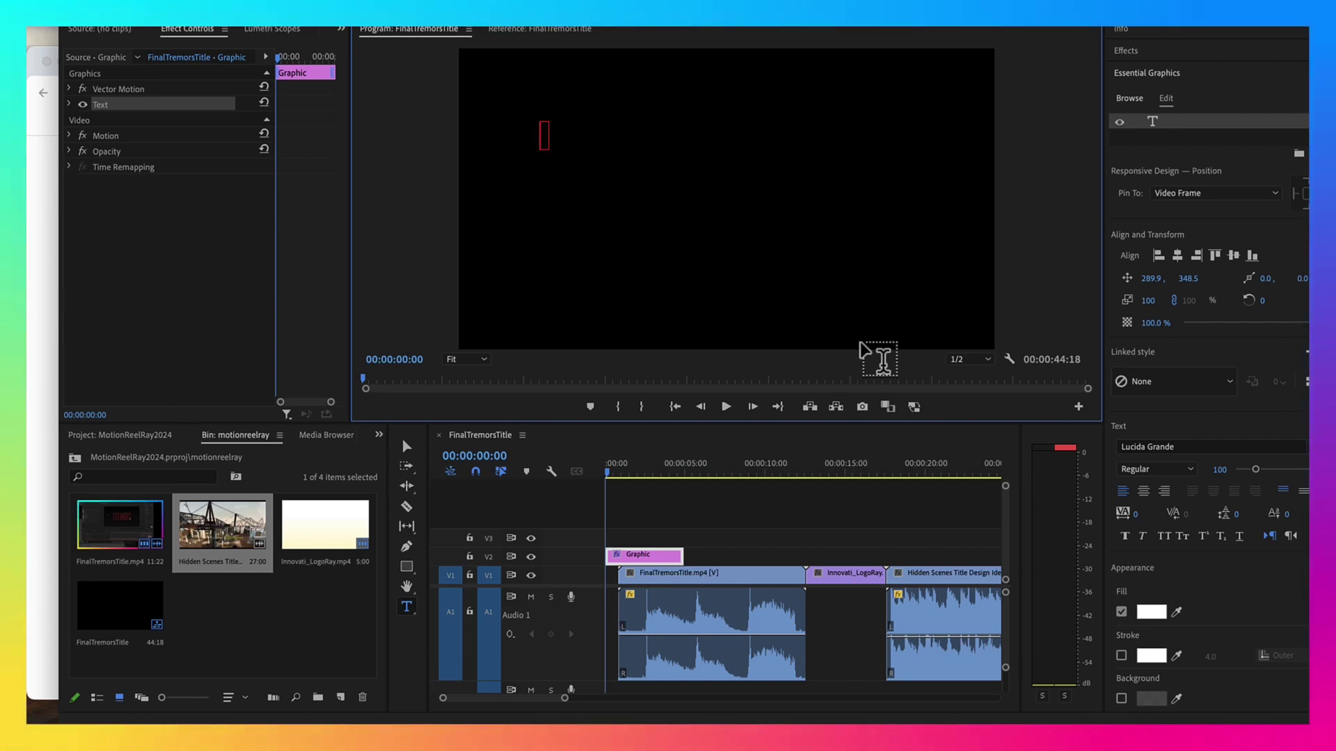
type("Motion D")
key("BackSpace")
key("BackSpace")
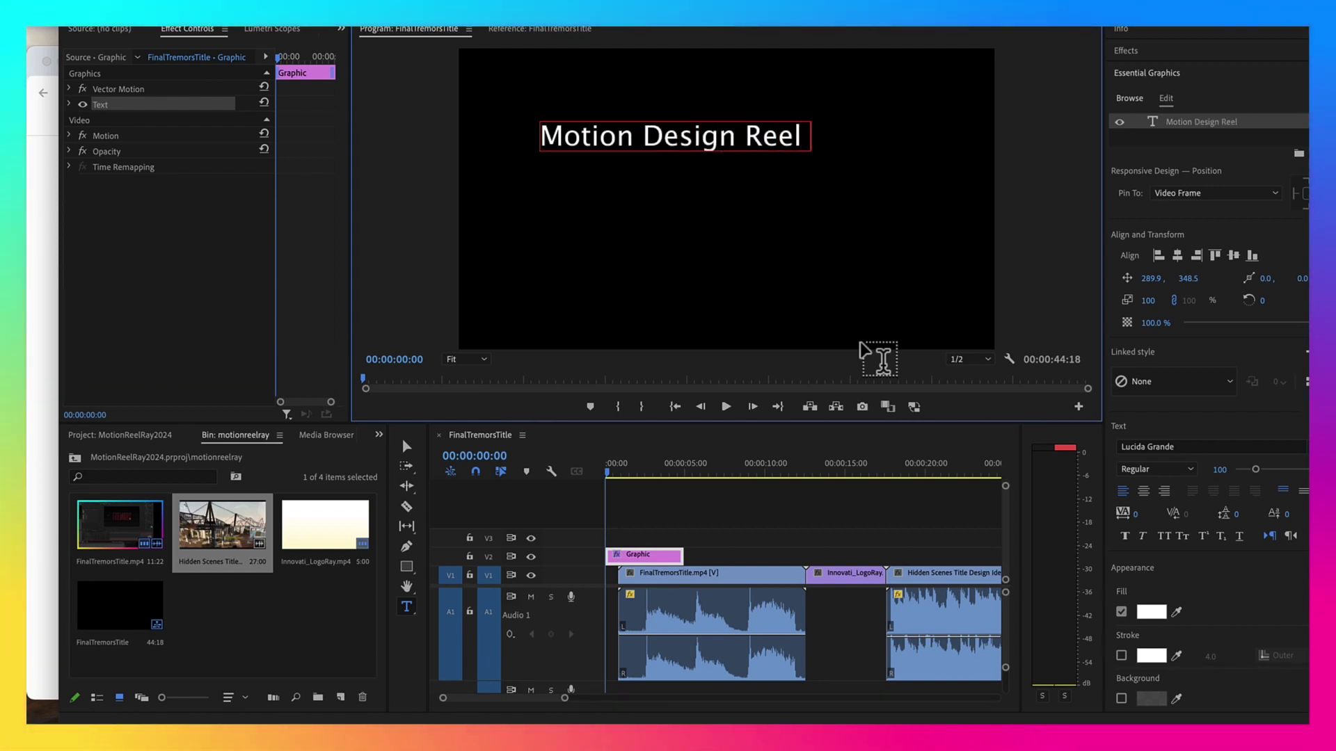
type("Design Reel")
key("Return")
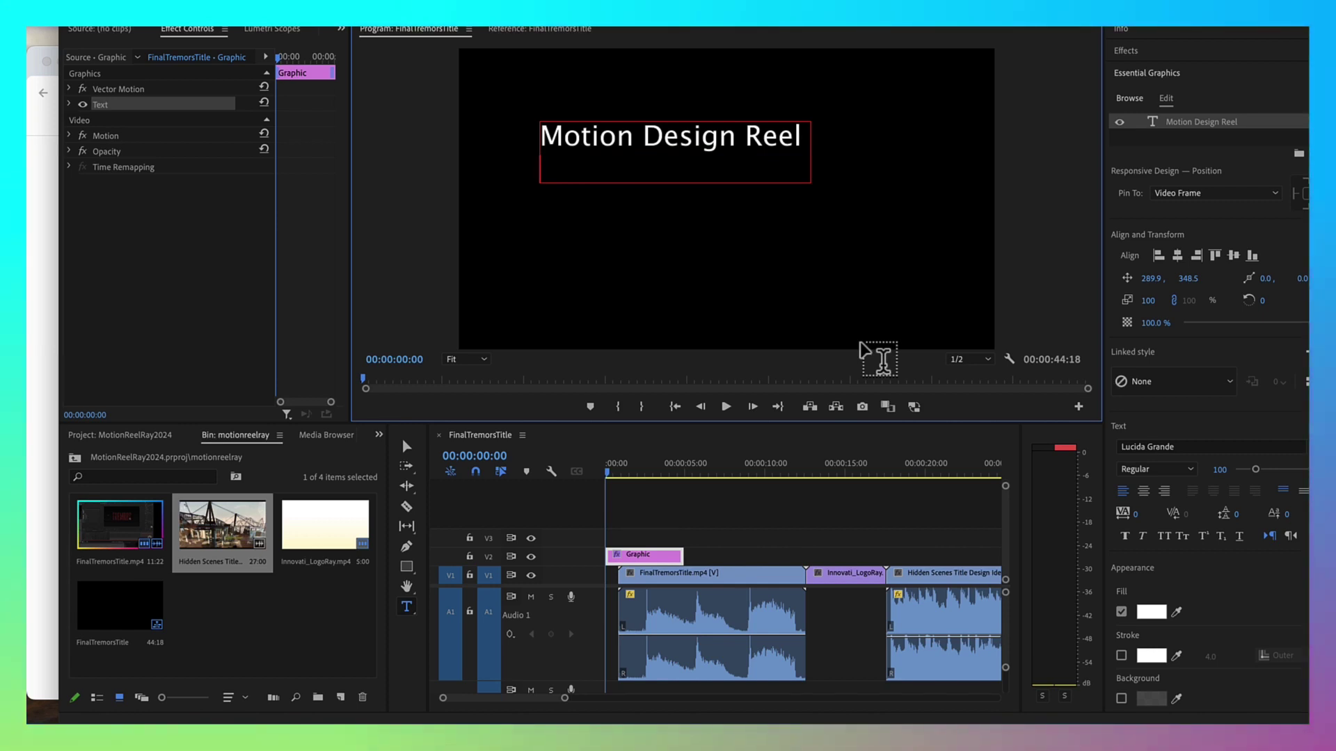
type("@)")
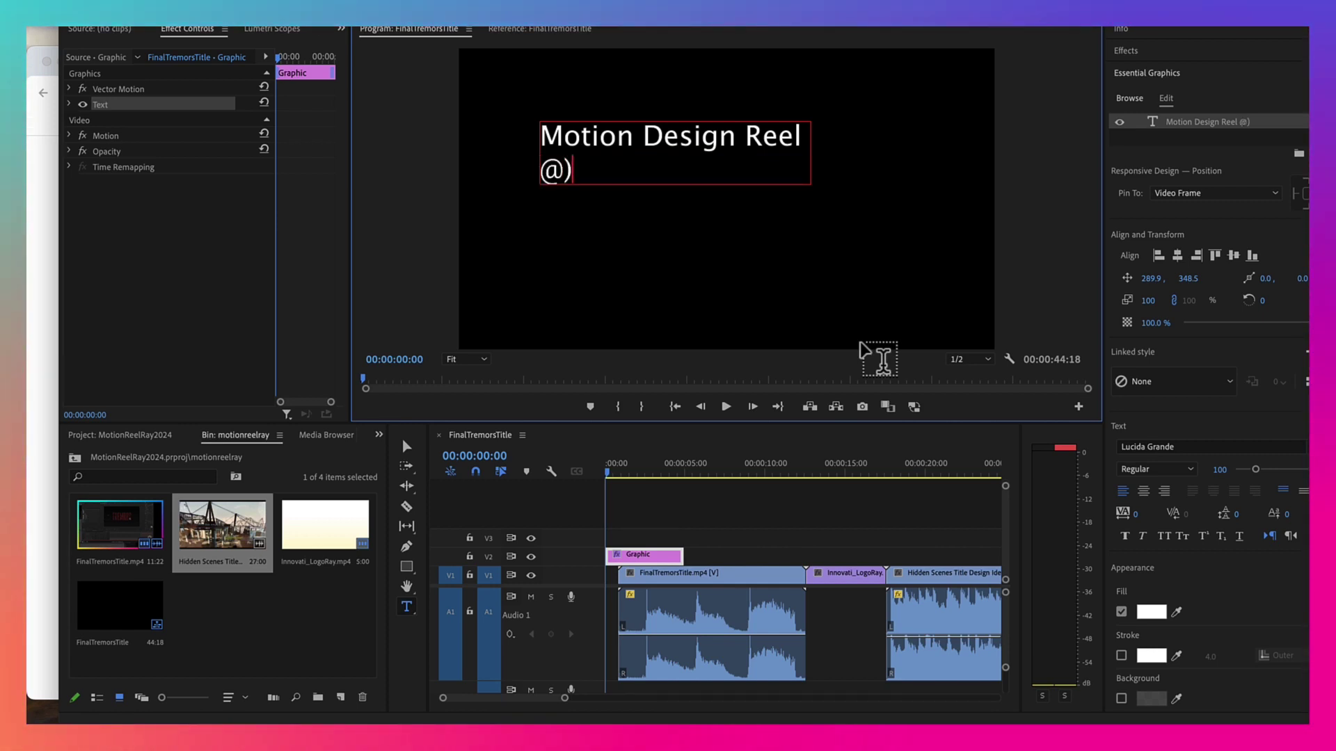
key("BackSpace")
key("BackSpace")
type("Spring")
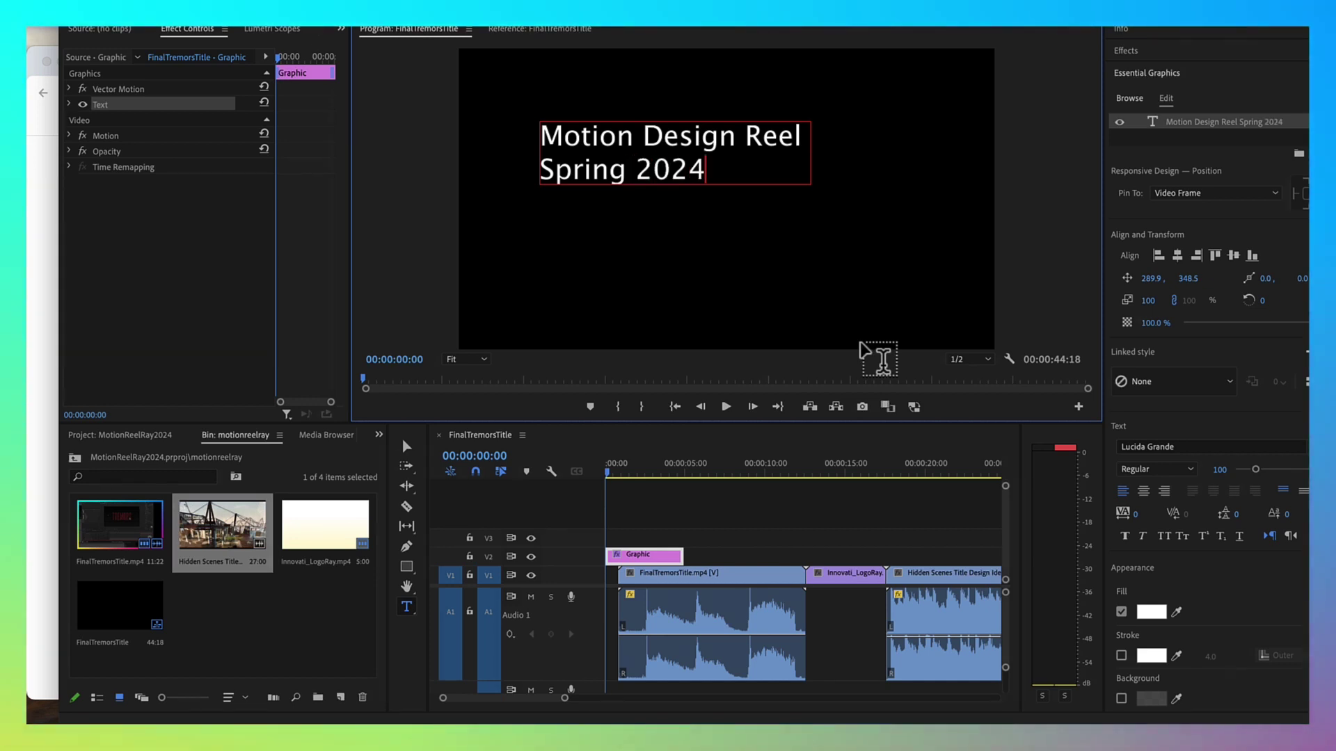
type(" 2024")
key("Return")
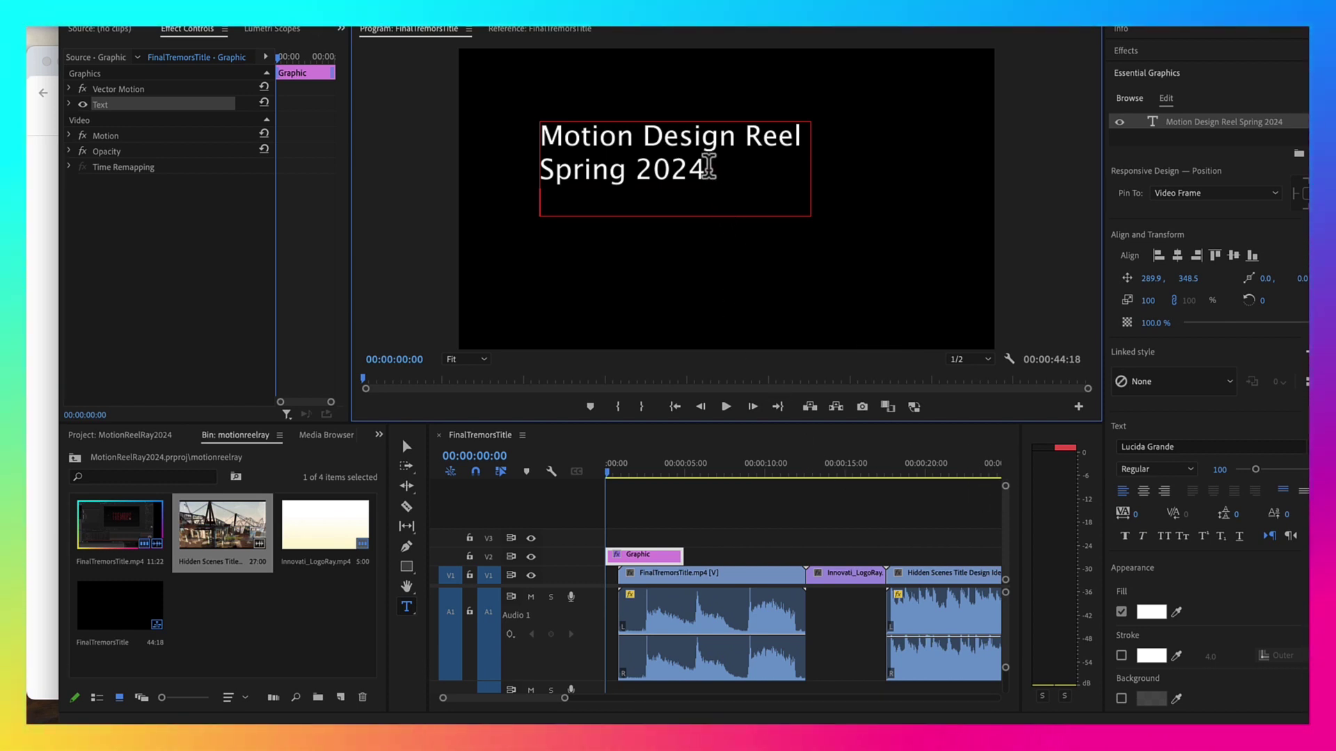
Centre-align both lines of the title text
left_click_drag(708, 167, 498, 129)
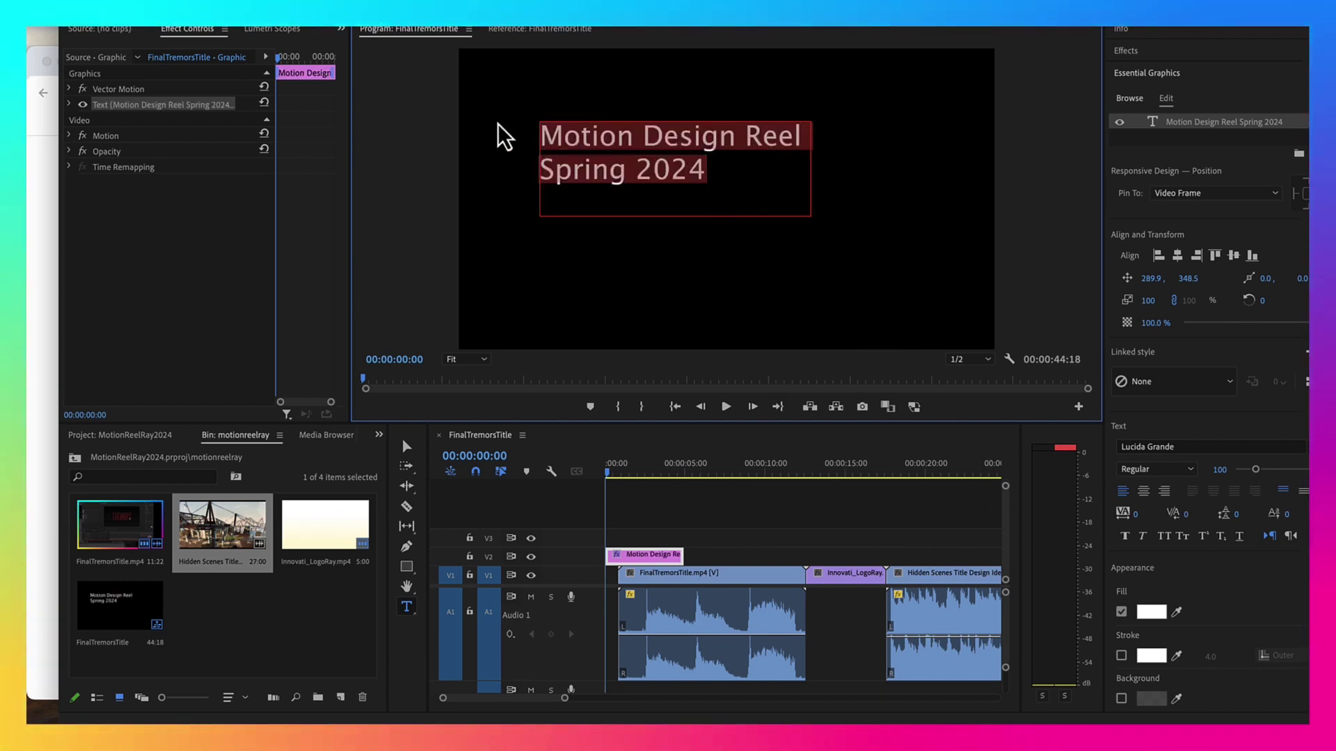
left_click(1144, 492)
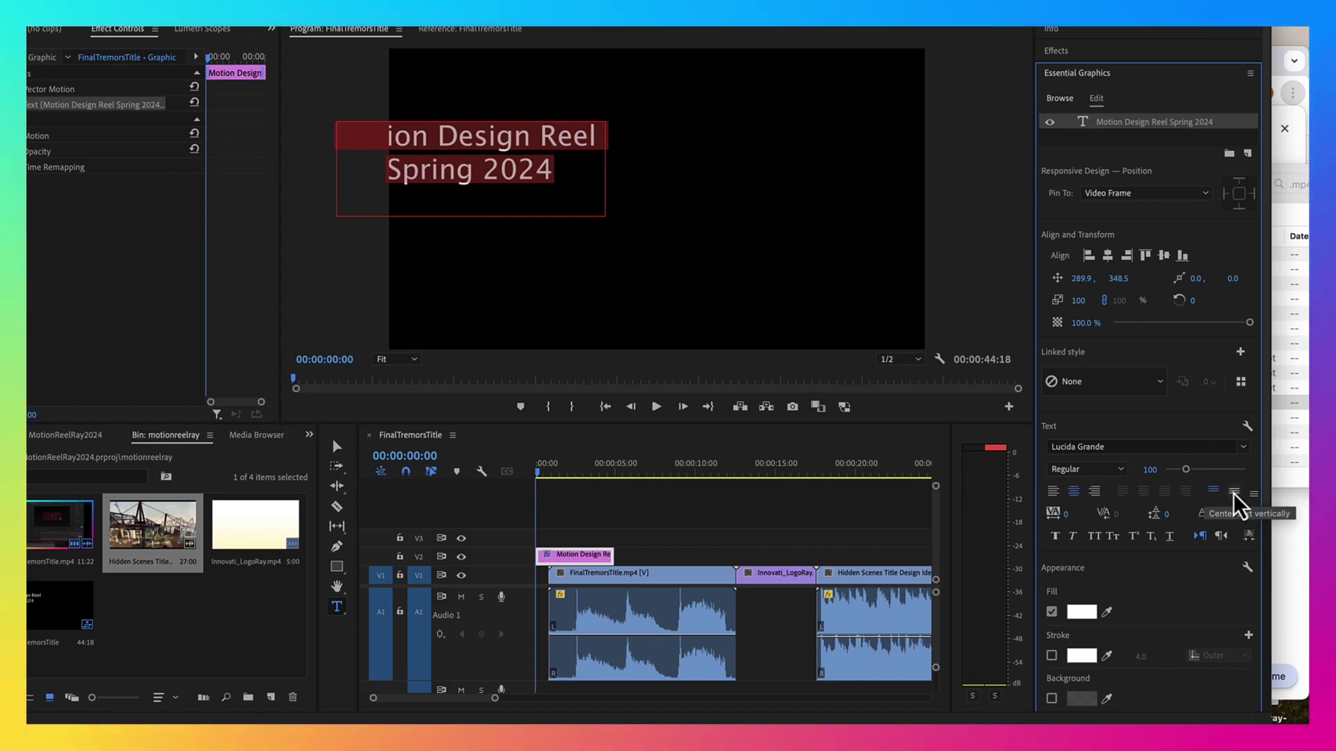
left_click(1233, 493)
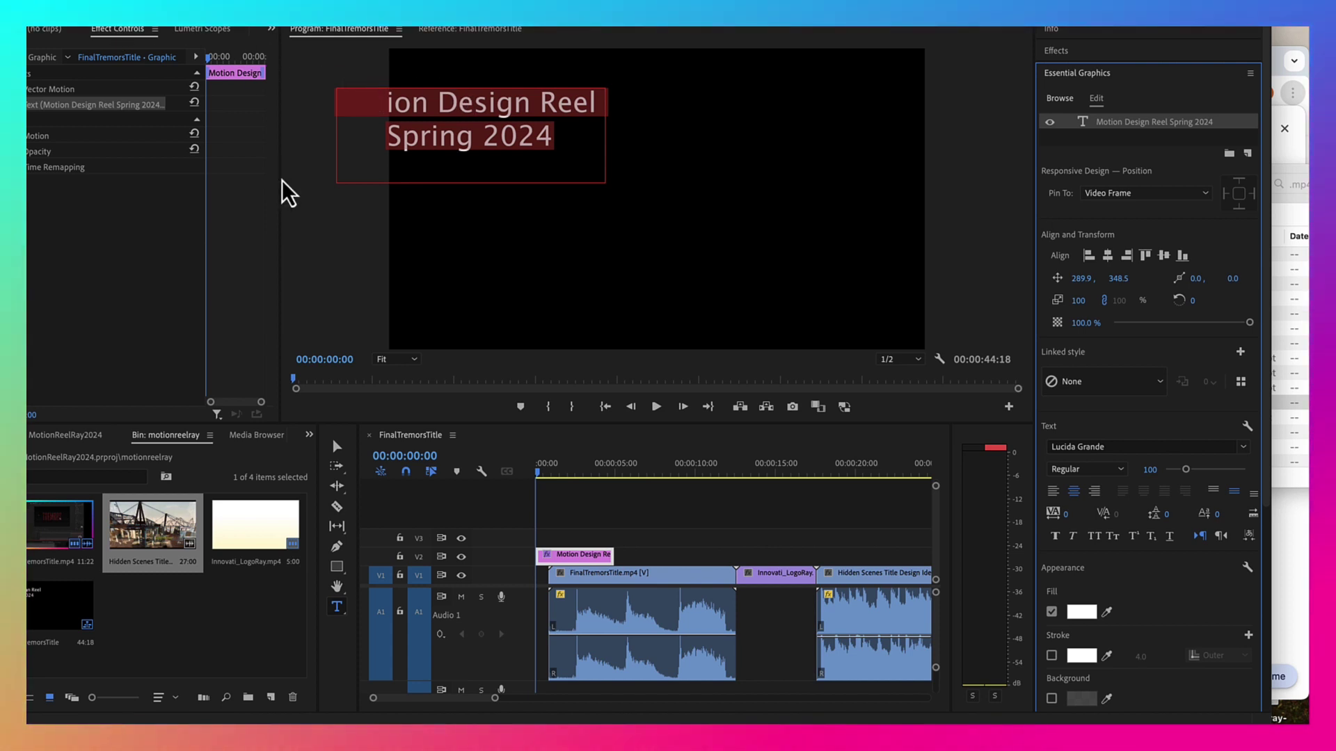
Move the title graphic to the frame's centre, around 927.8, 571.3
left_click(336, 446)
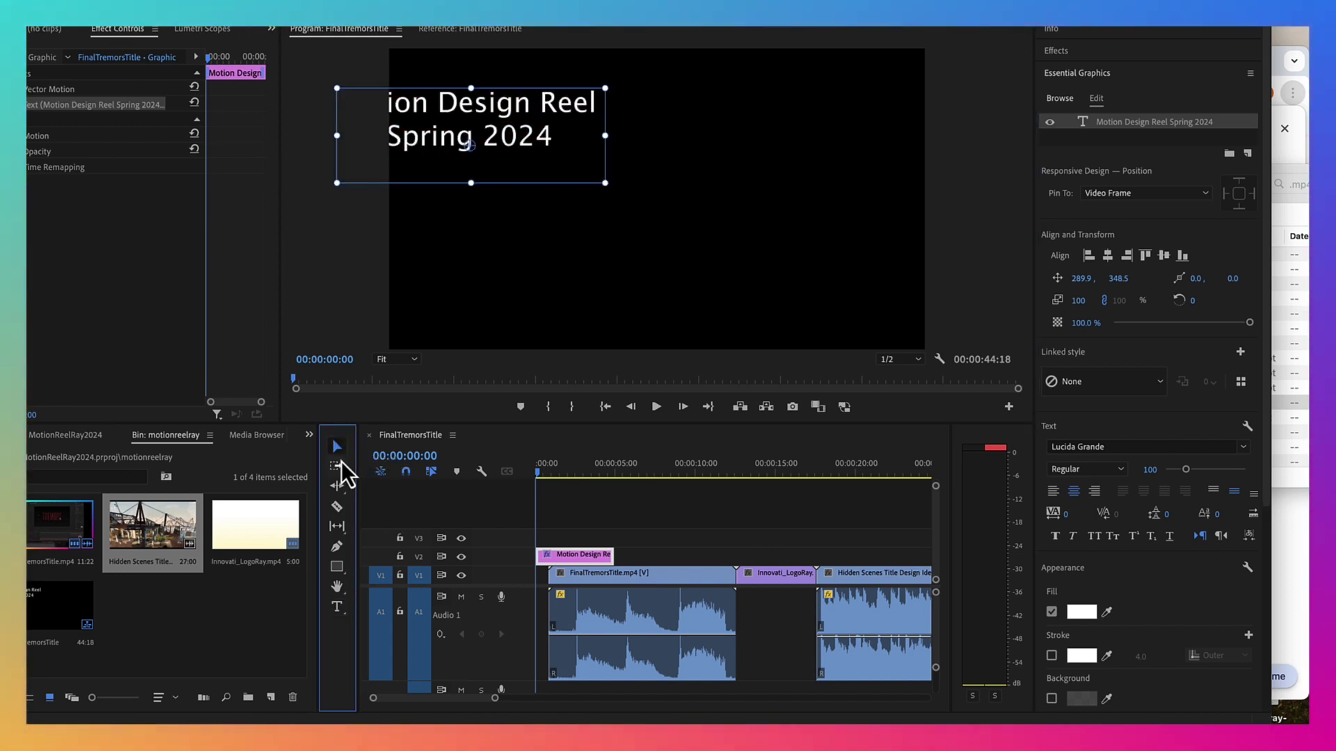
left_click_drag(460, 117, 636, 165)
left_click(1239, 494)
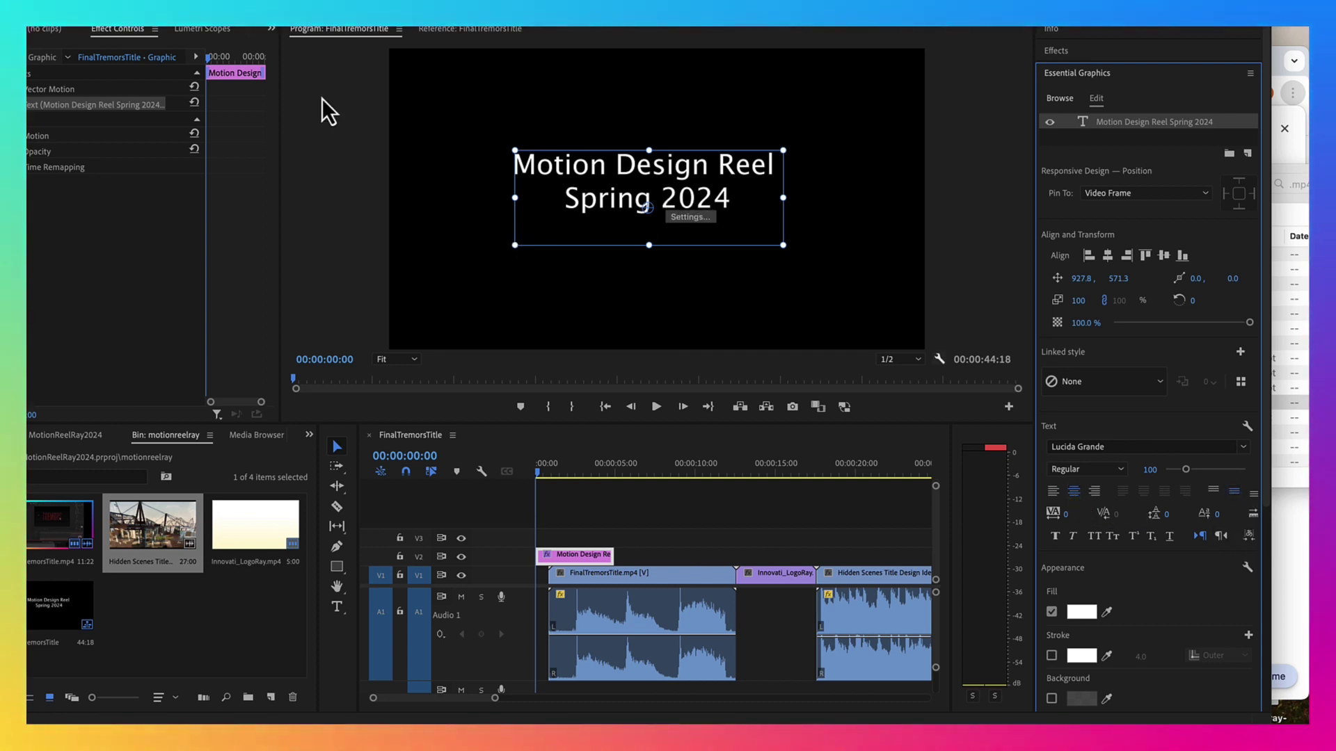
Add the creator's full name as a third title line below Spring 2024, then show Effects
left_click(337, 607)
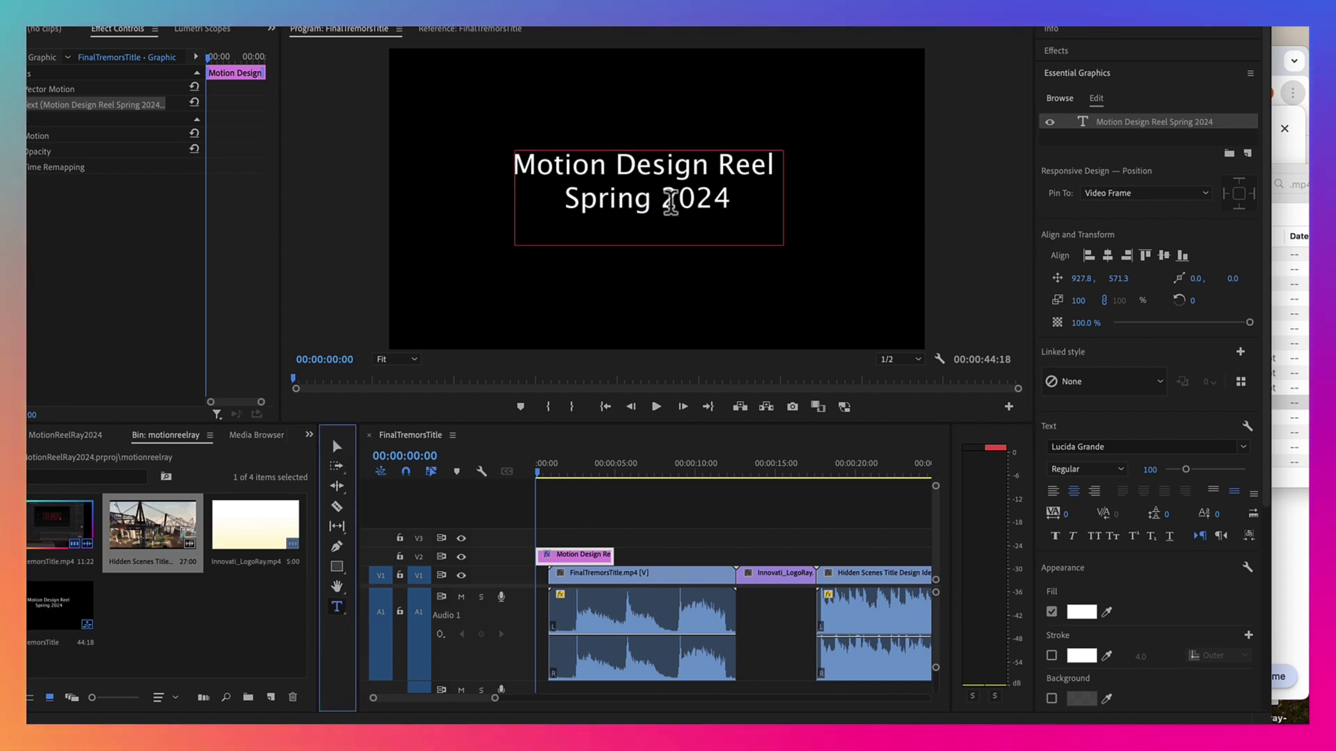
left_click(728, 195)
key("Return")
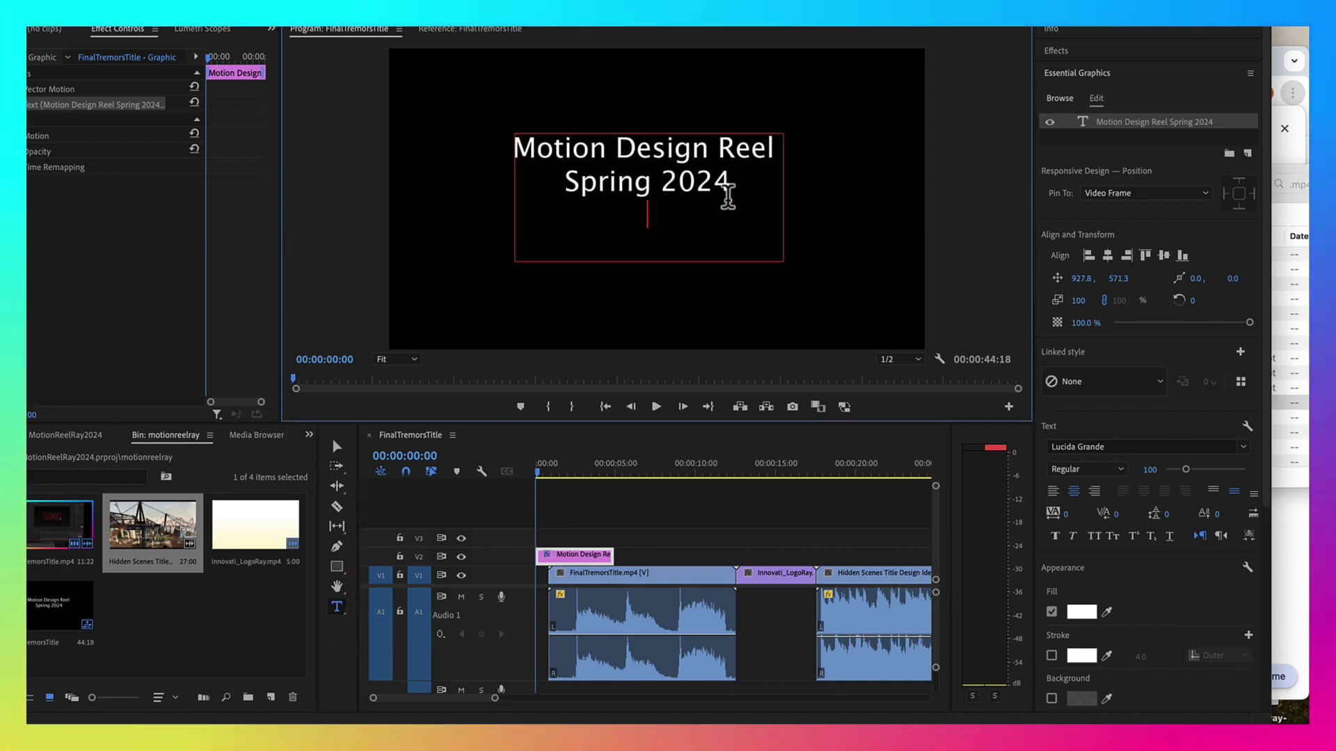
type("Jeffrey Ray")
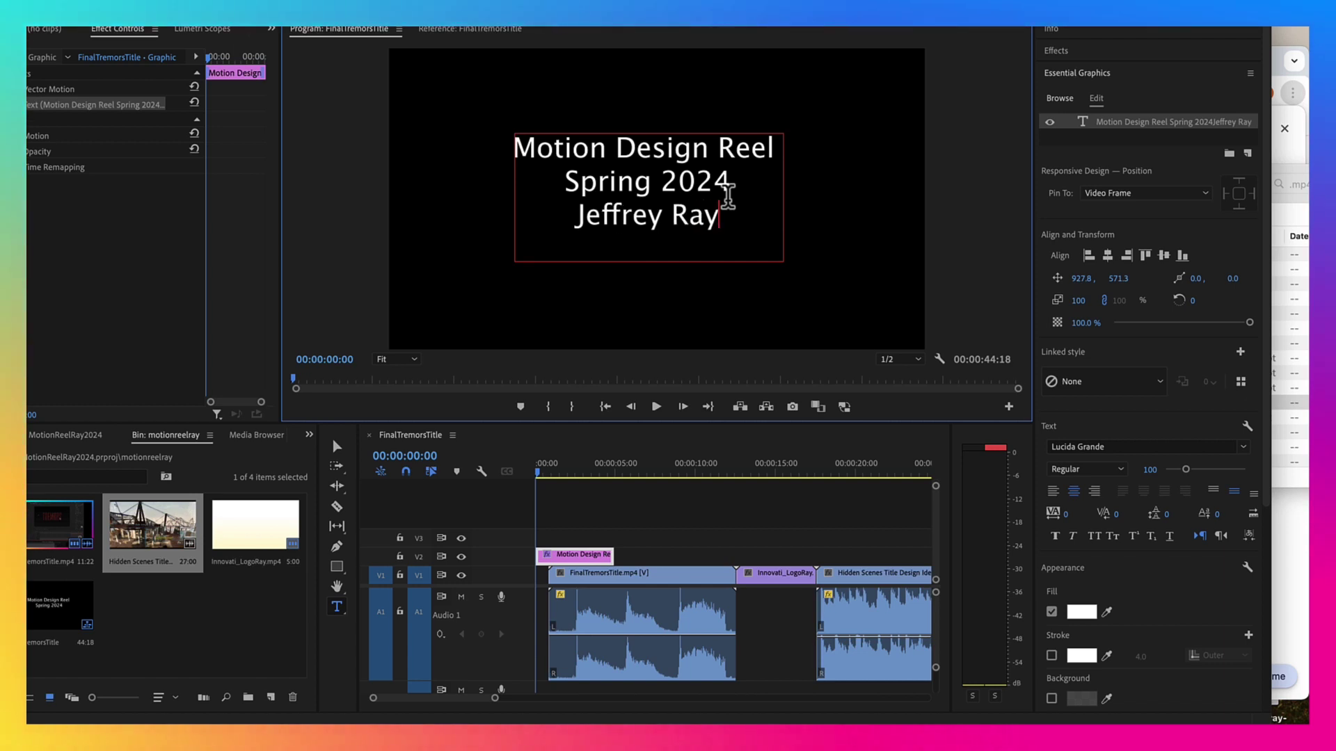
key("Return")
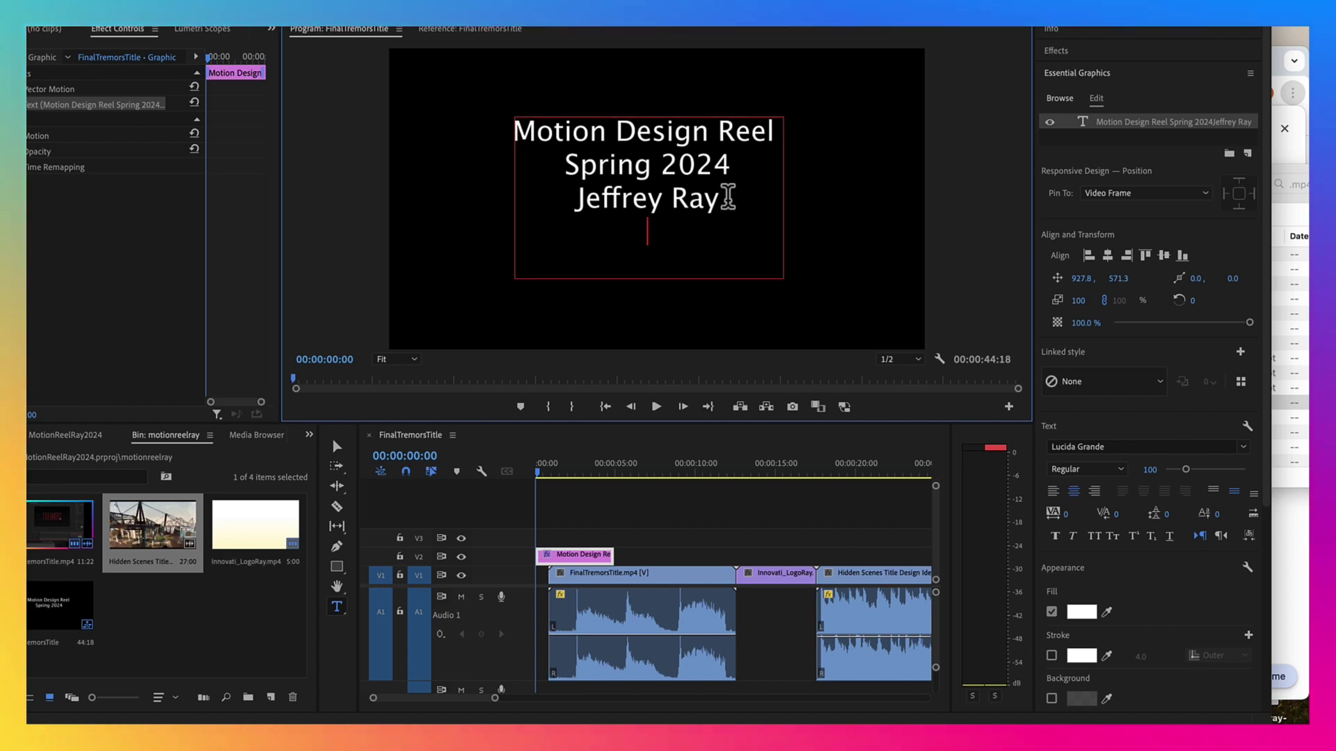
left_click(1075, 50)
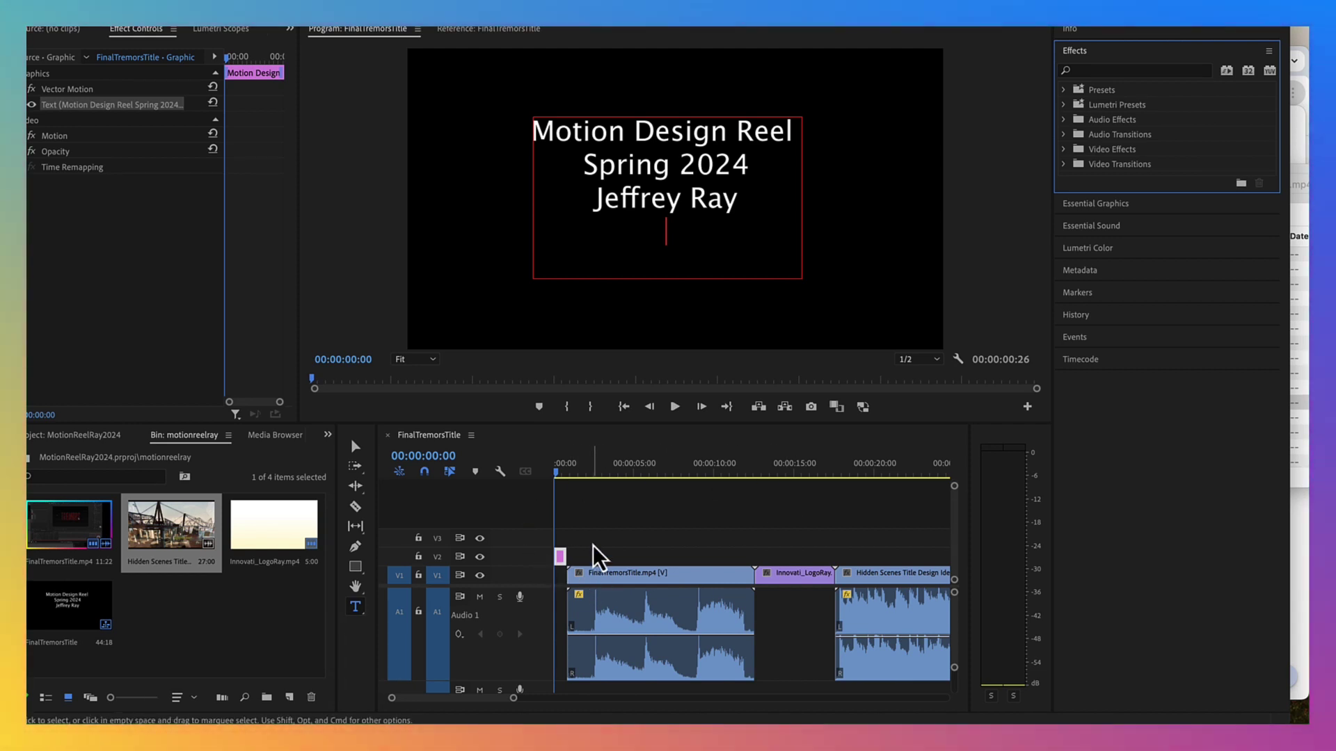
Move the title graphic onto the main video track so it fills the black lead-in before FinalTremorsTitle.mp4
left_click_drag(589, 530, 911, 660)
left_click_drag(677, 599, 690, 593)
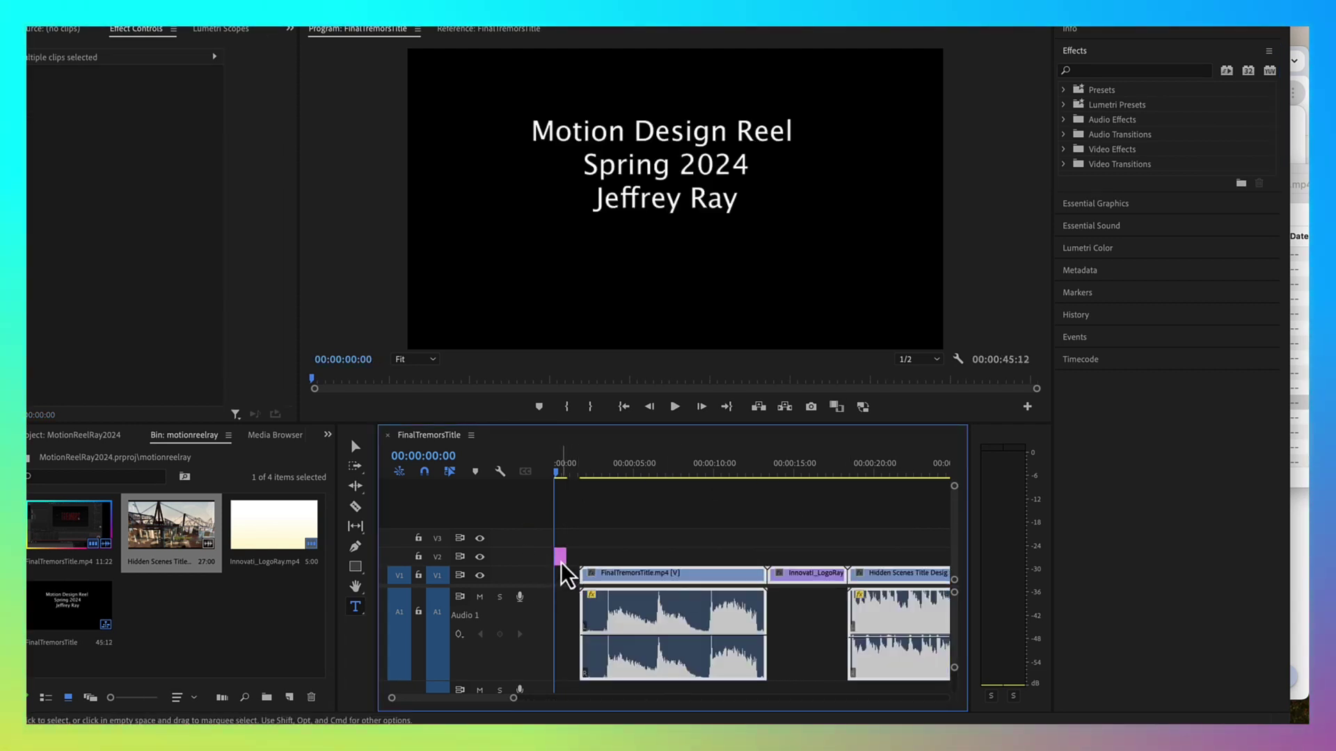
mouse_move(560, 562)
left_mouse_down()
mouse_move(581, 586)
mouse_move(563, 582)
left_mouse_up()
left_click_drag(587, 513, 909, 640)
left_click_drag(739, 597, 714, 583)
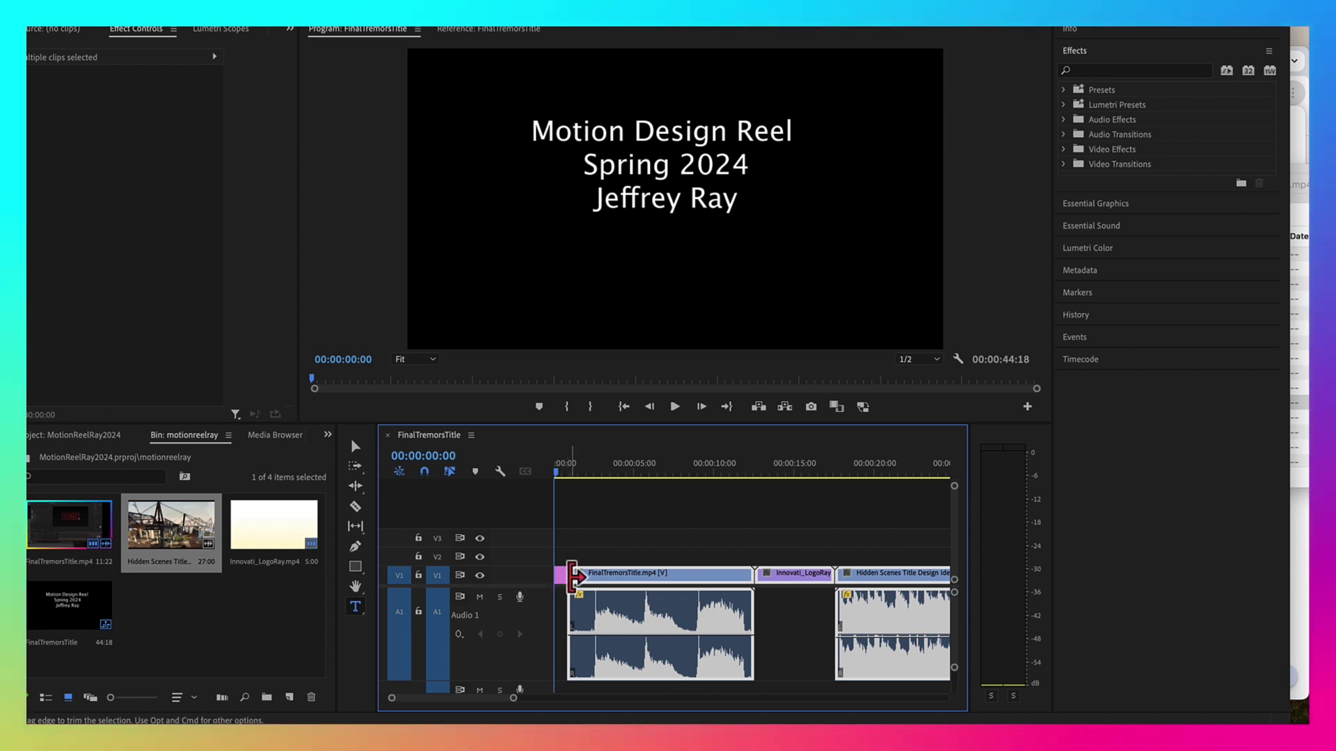
left_click_drag(513, 698, 480, 703)
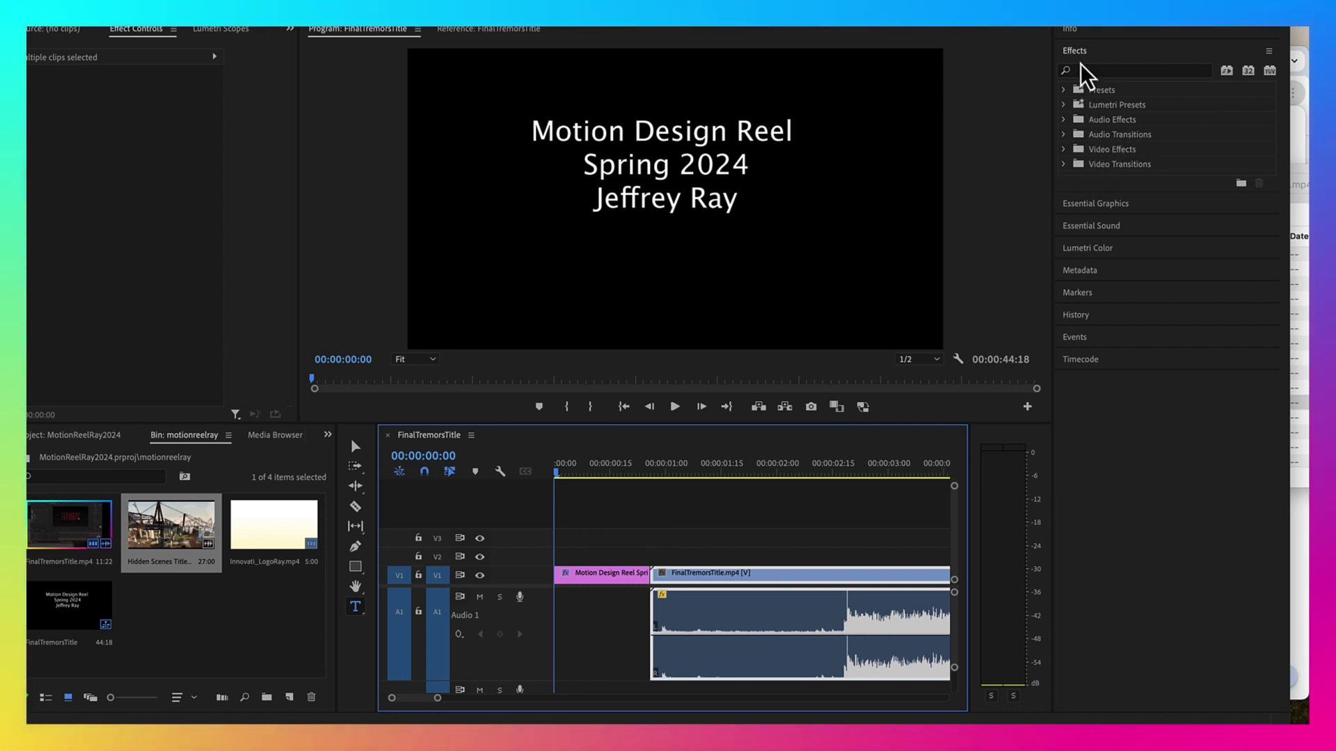
Apply Additive Dissolve from Video Transitions > Dissolve to the start of the title clip on V1
left_click(1064, 150)
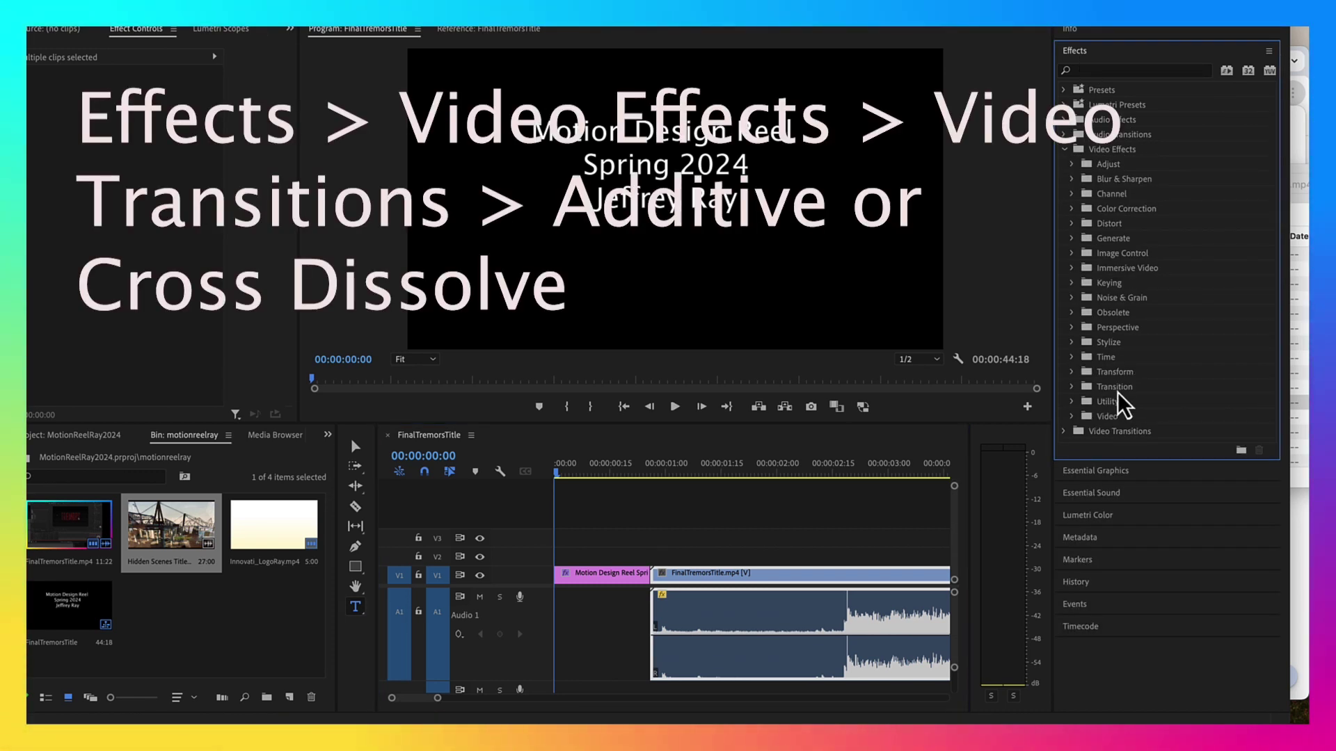
left_click(1072, 387)
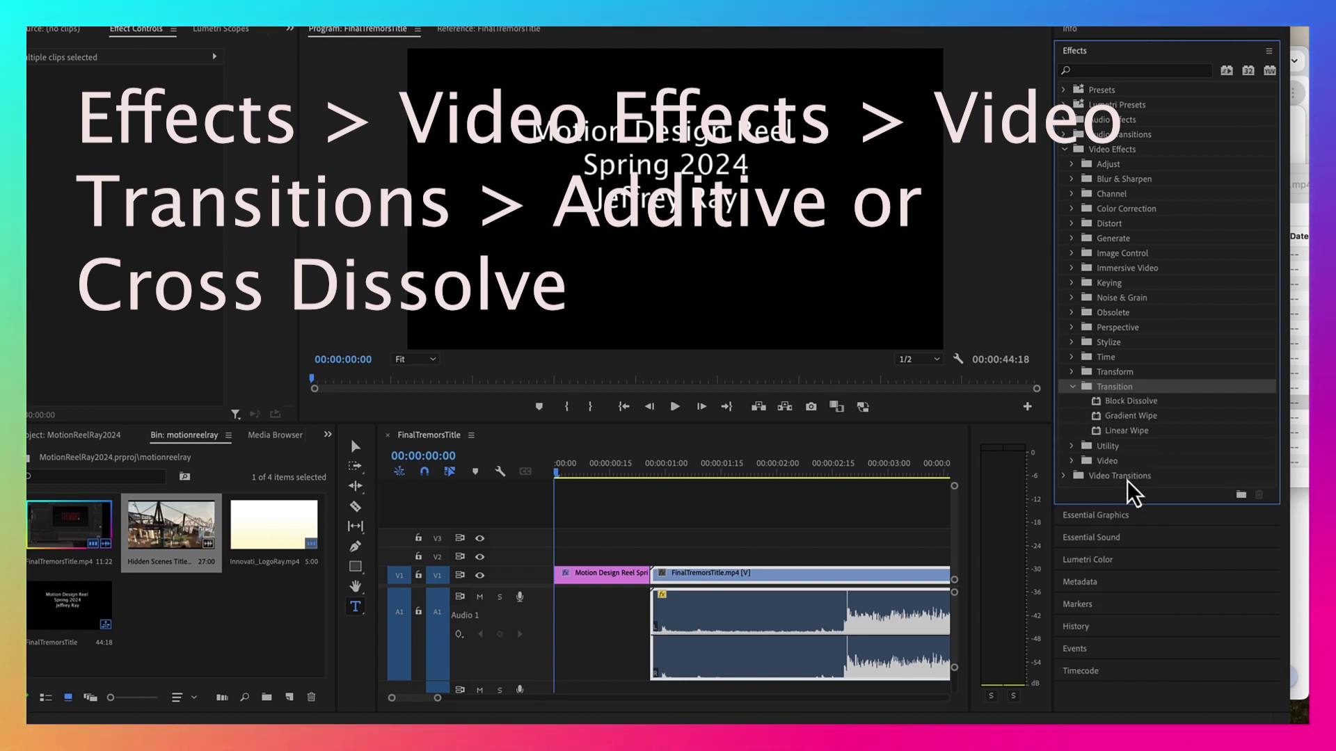
left_click(1076, 388)
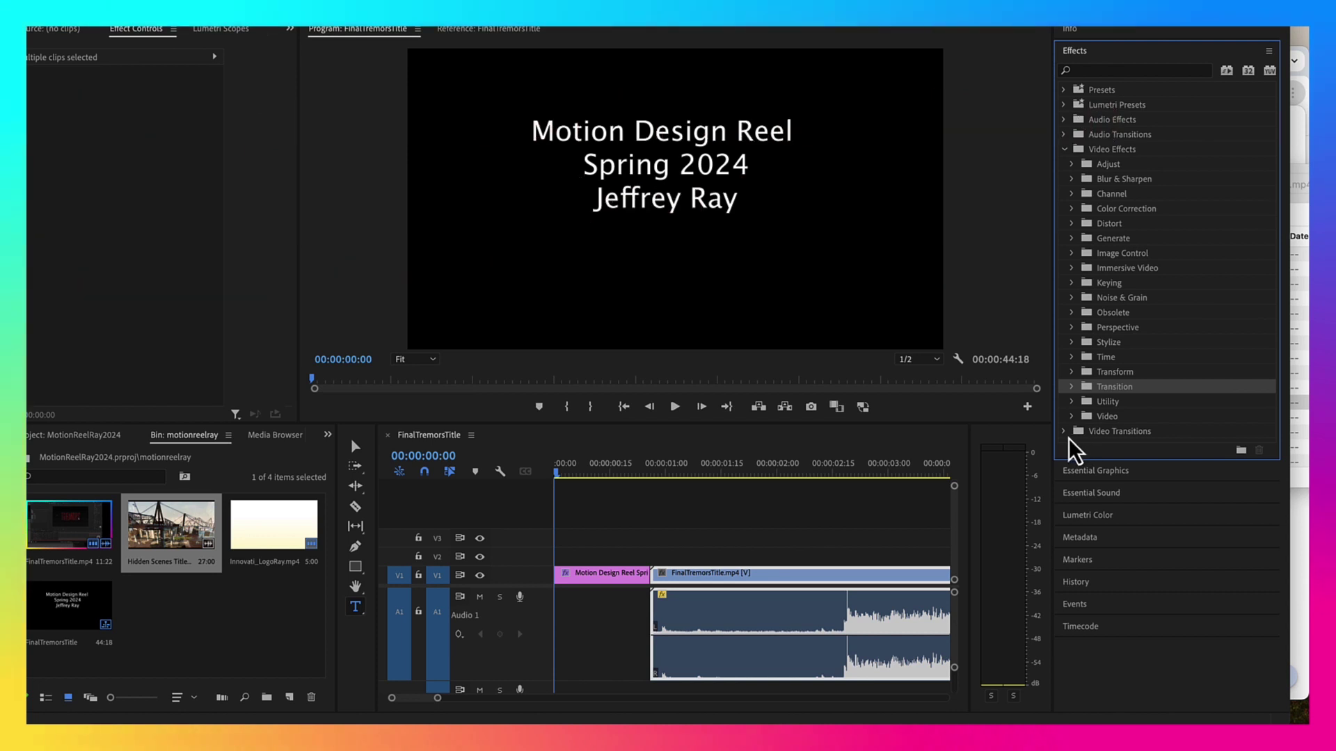
left_click(1064, 432)
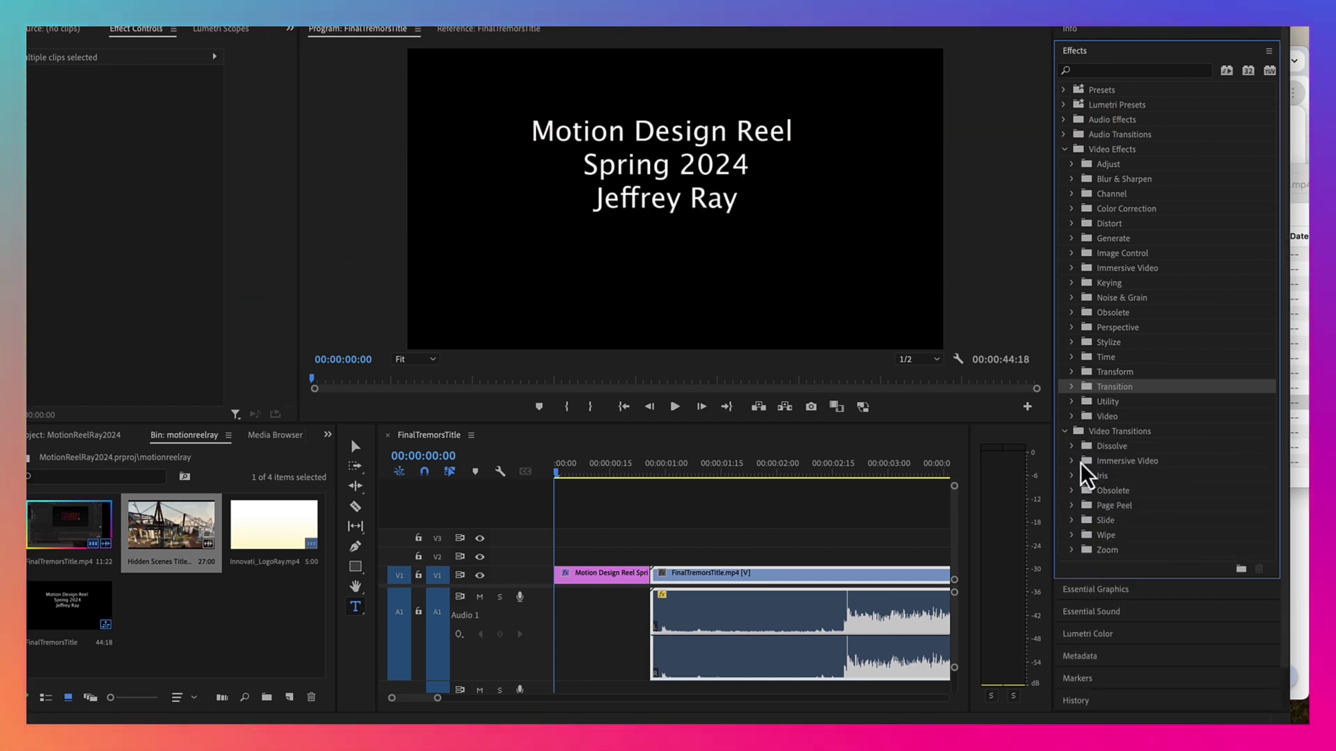
left_click(1075, 447)
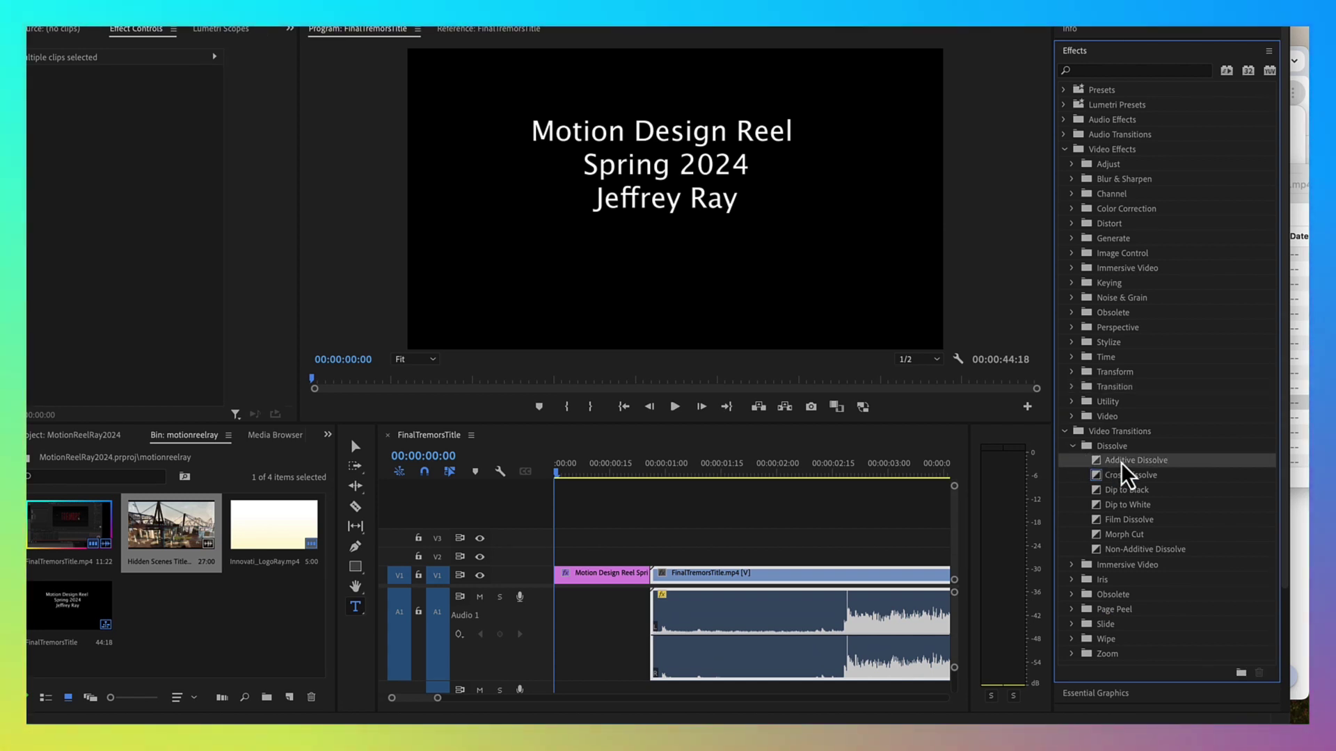
left_click_drag(772, 495, 557, 580)
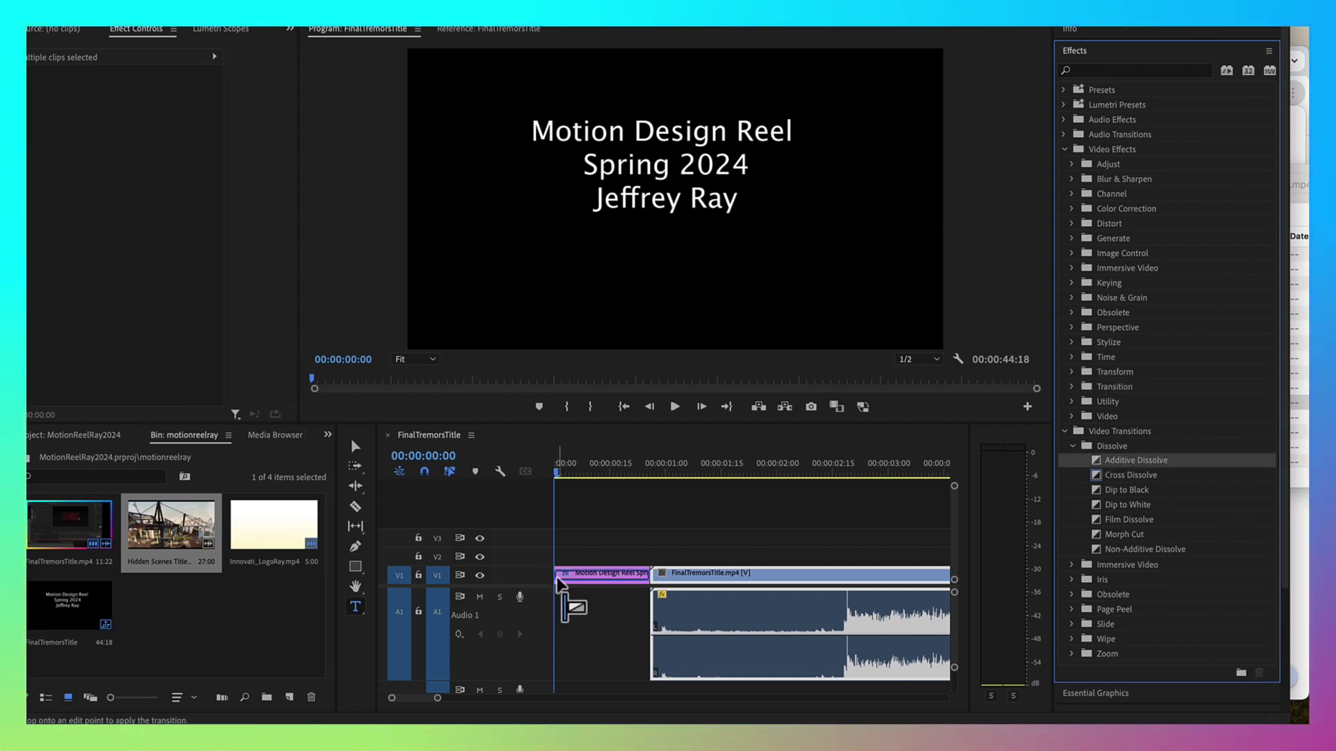
left_click_drag(557, 472, 615, 473)
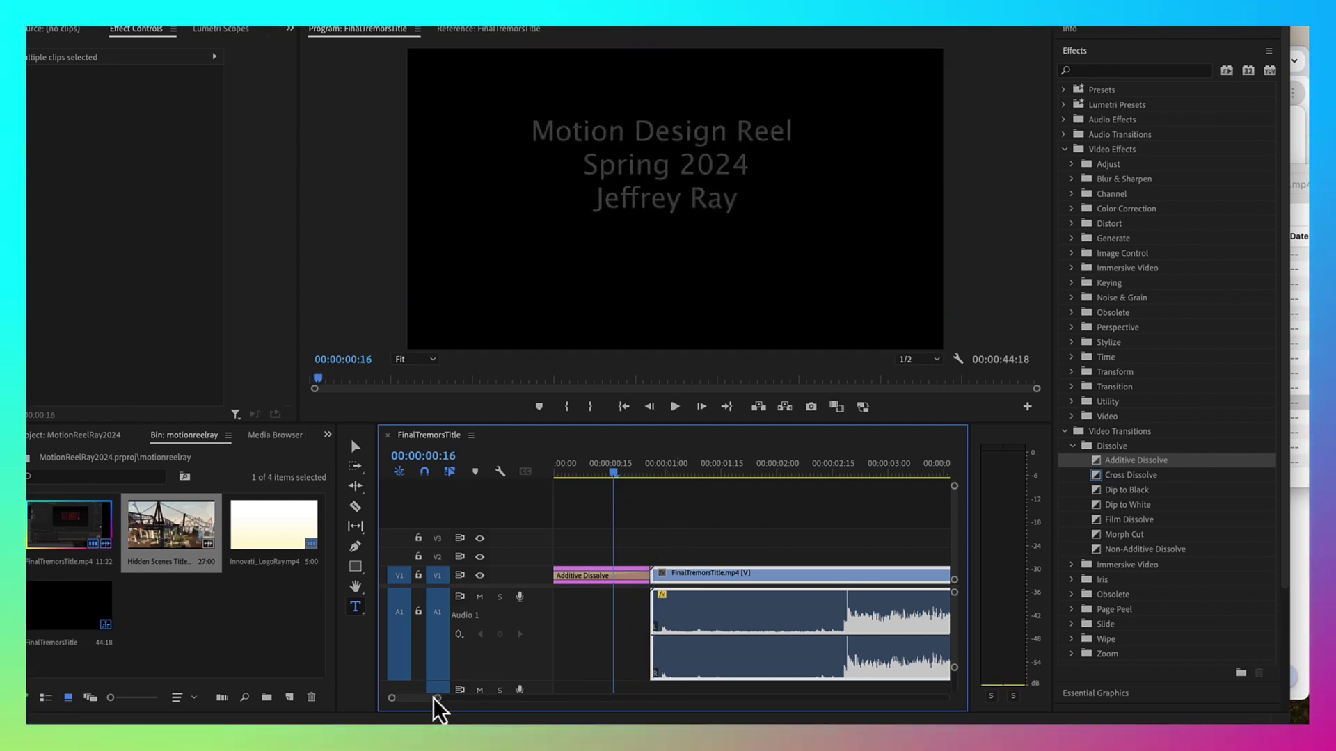
Lengthen the Motion Design Reel title clip by trimming its right edge outward
left_click_drag(437, 698, 487, 698)
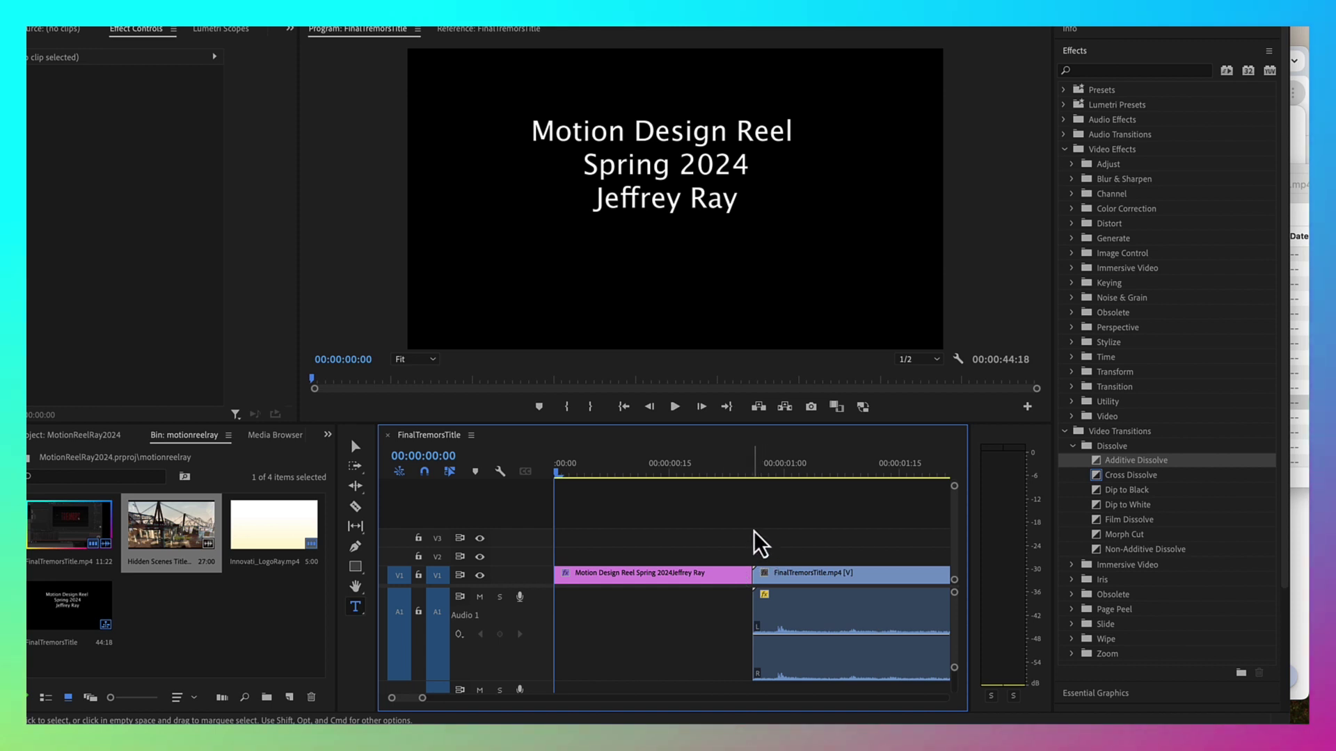
left_click_drag(766, 540, 841, 582)
left_click_drag(797, 528, 870, 609)
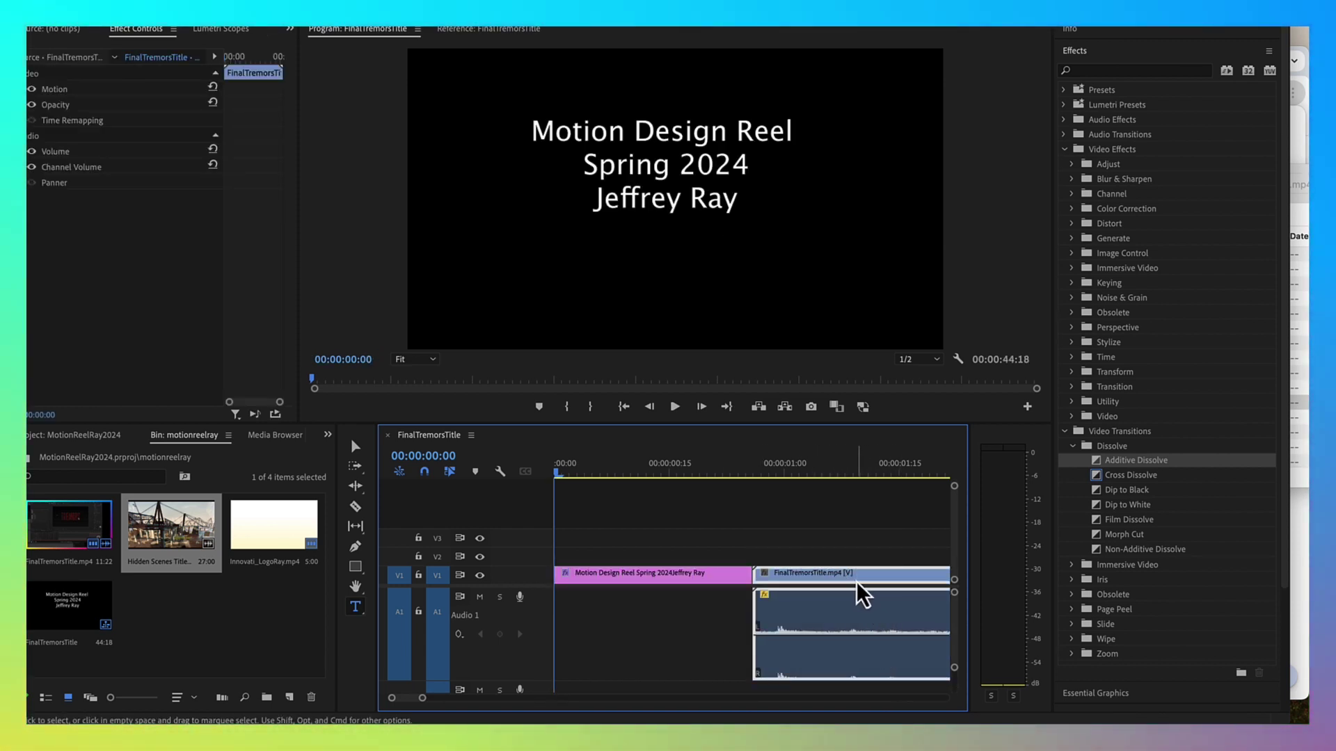
left_click_drag(949, 591, 936, 591)
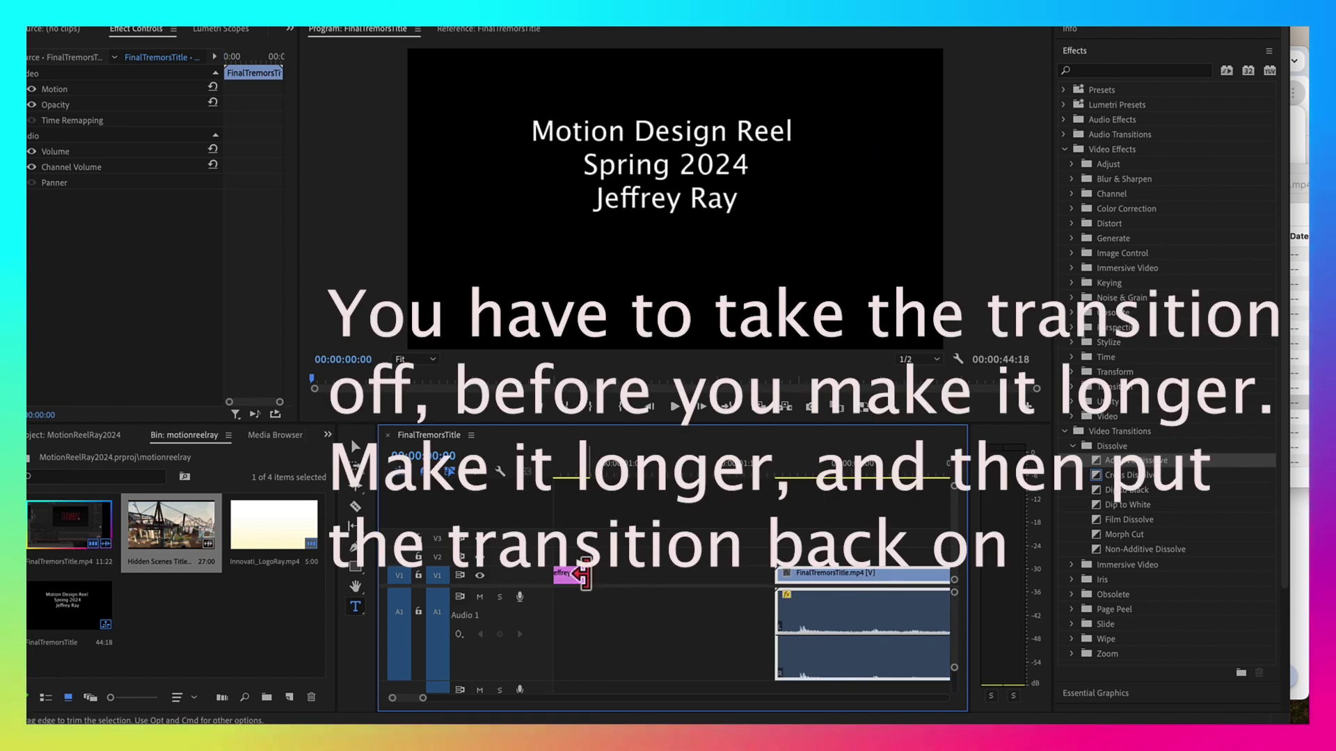
left_click_drag(584, 574, 682, 573)
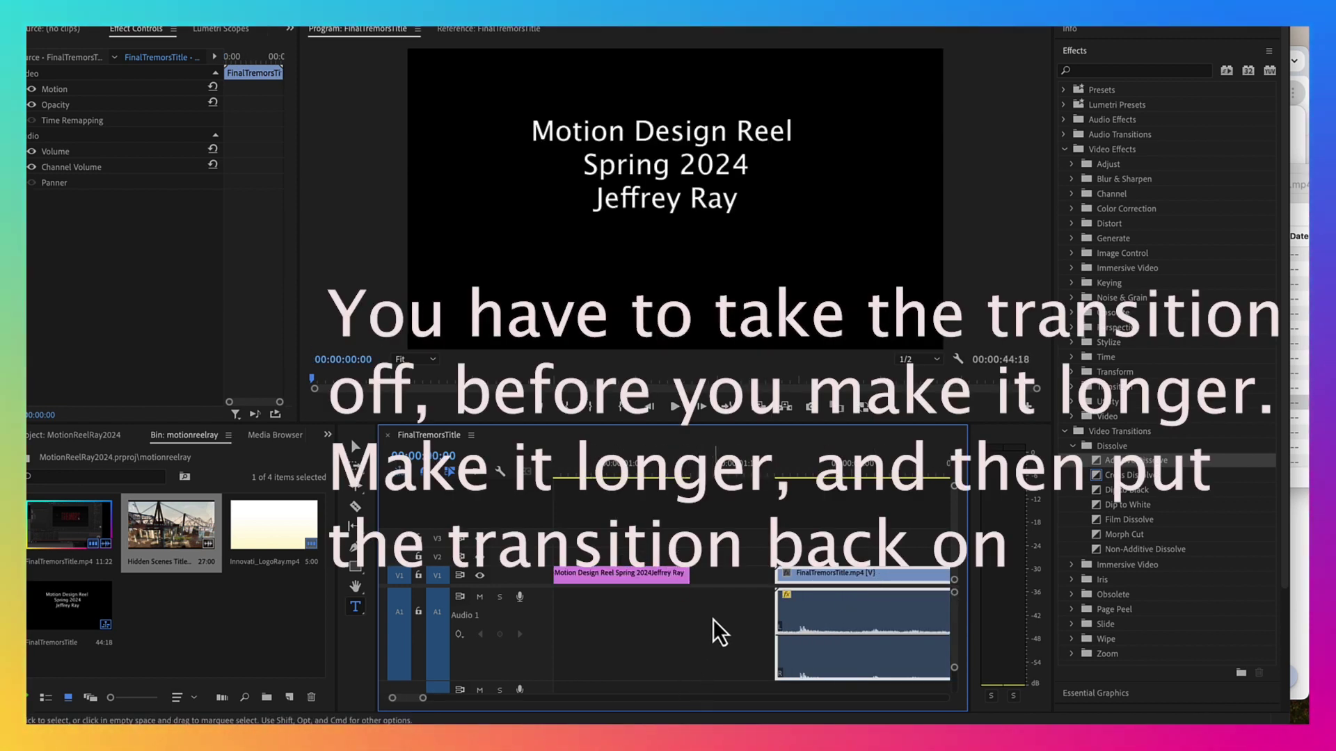
left_click_drag(687, 574, 689, 575)
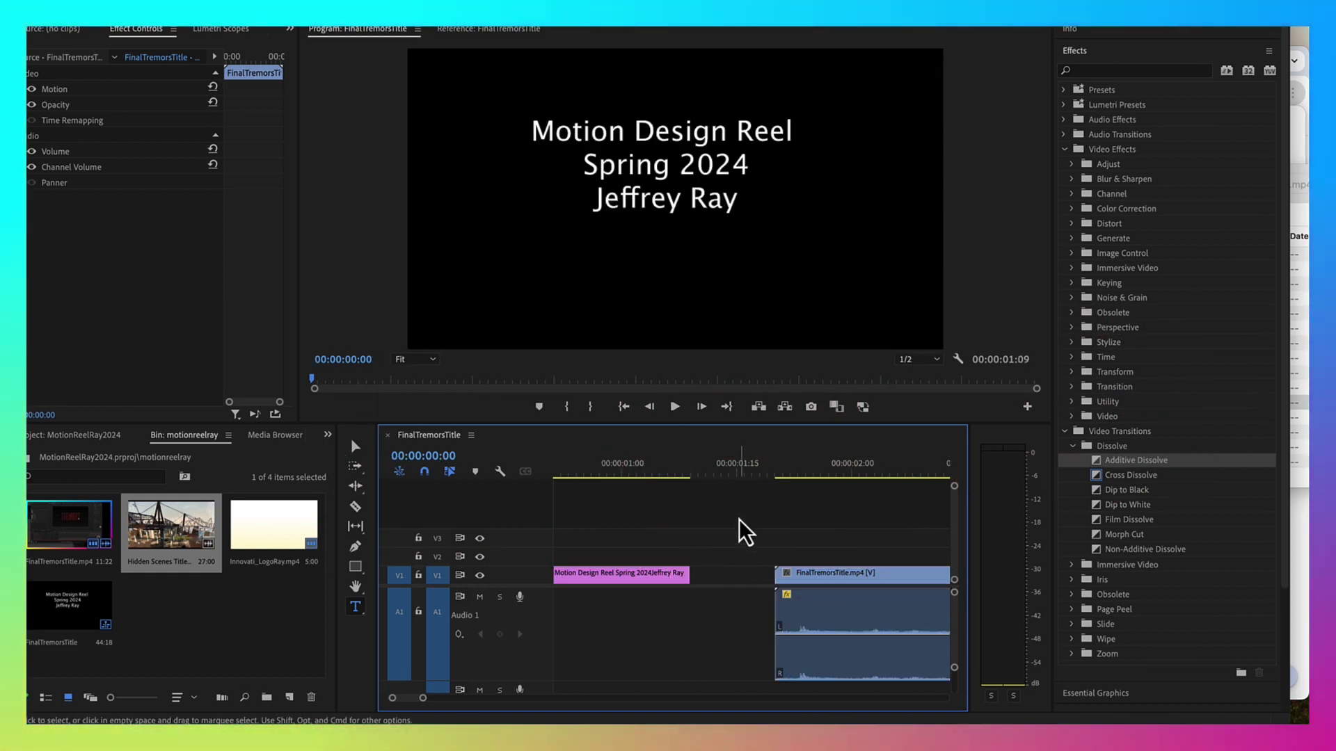
Slide FinalTremorsTitle.mp4 left against the title clip to close the gap
left_click_drag(859, 584, 724, 595)
left_click_drag(422, 701, 533, 705)
left_click_drag(731, 517, 798, 581)
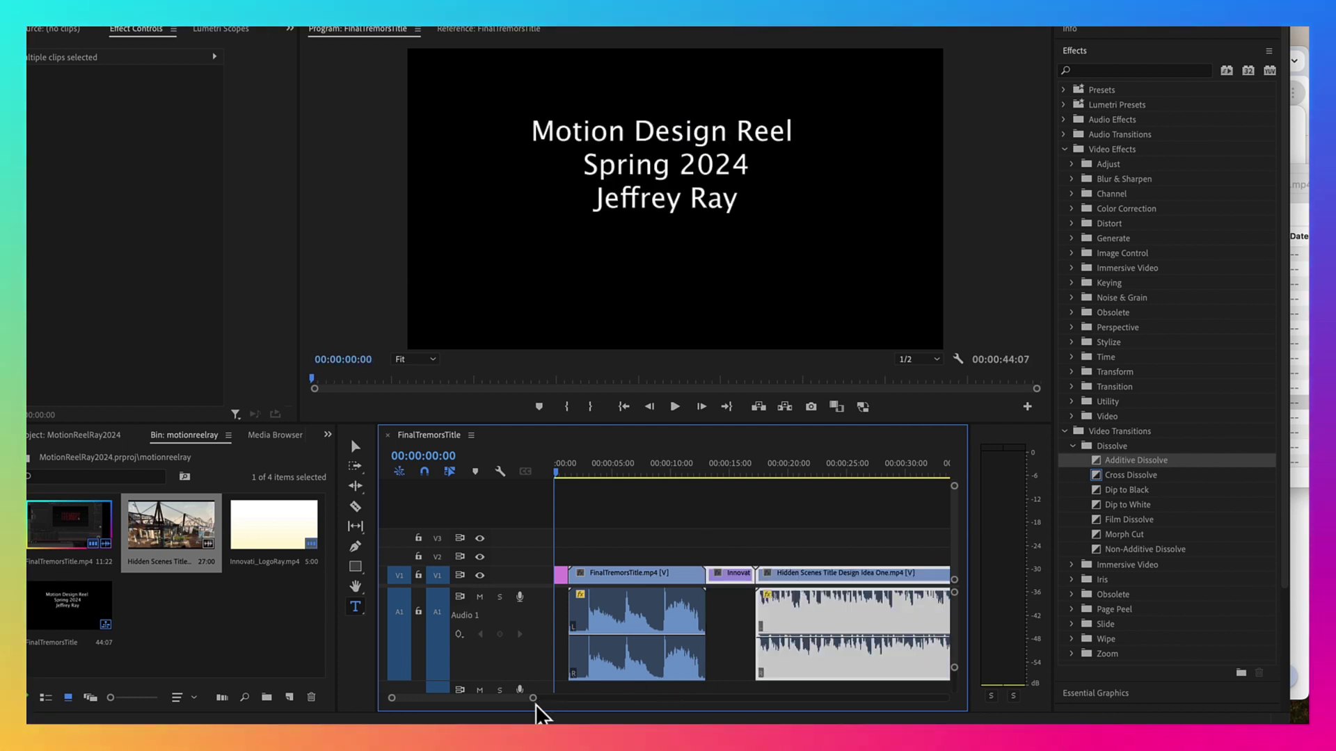
left_click_drag(533, 708, 477, 707)
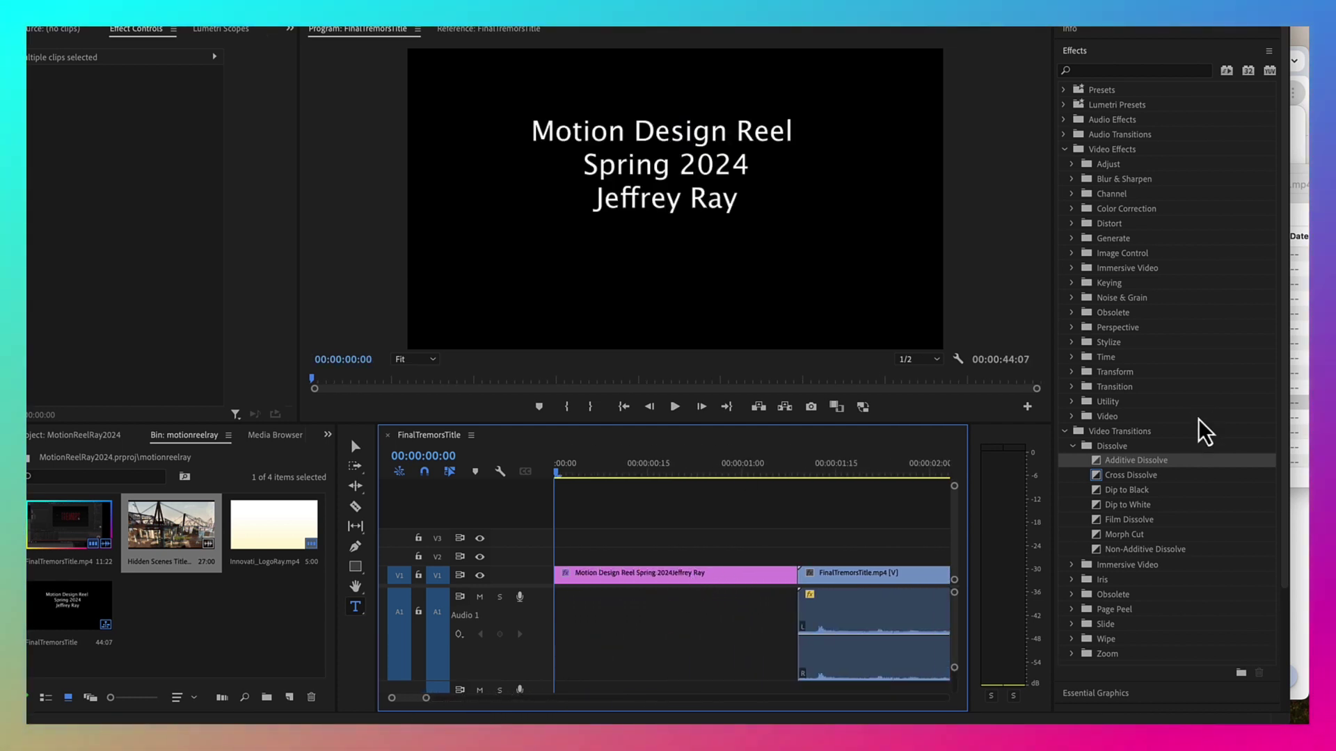
Restore Additive Dissolve on the title's start, add a Cross Dissolve before the Tremors clip, and preview
left_click(1099, 461)
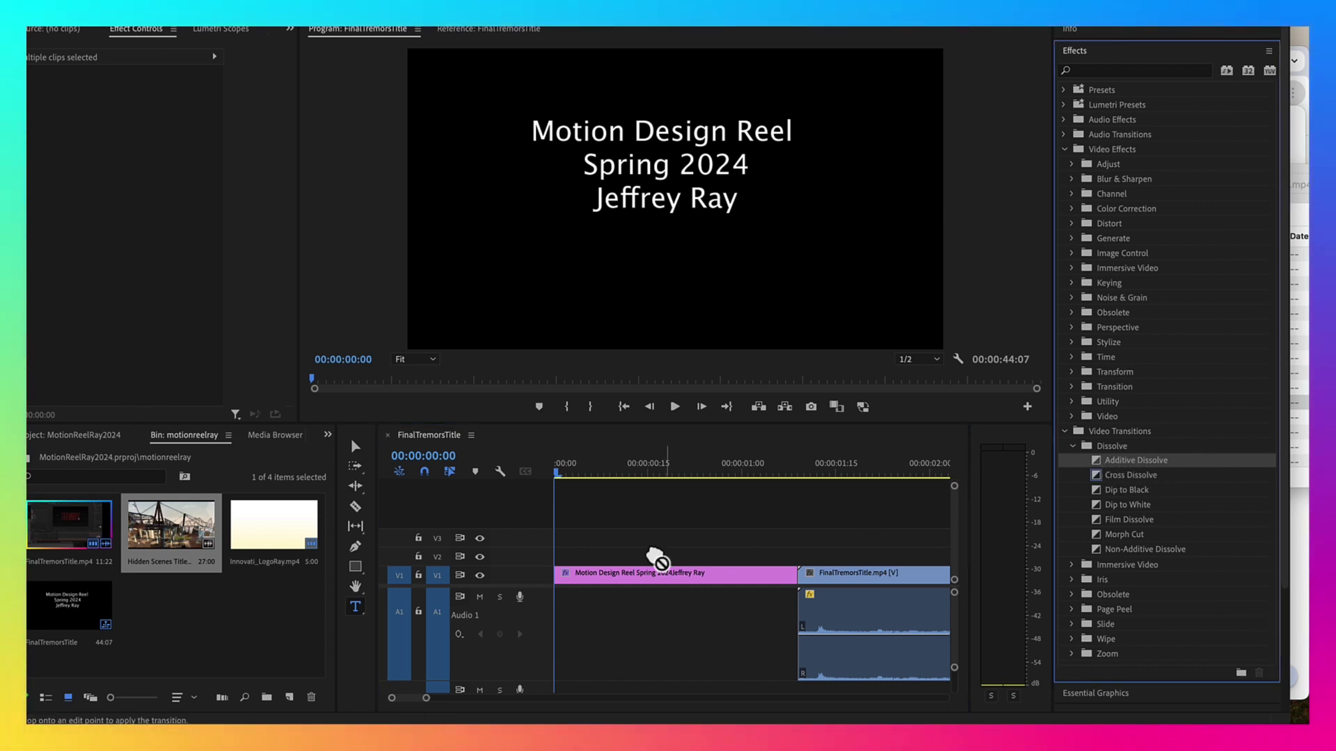
left_click_drag(654, 560, 556, 583)
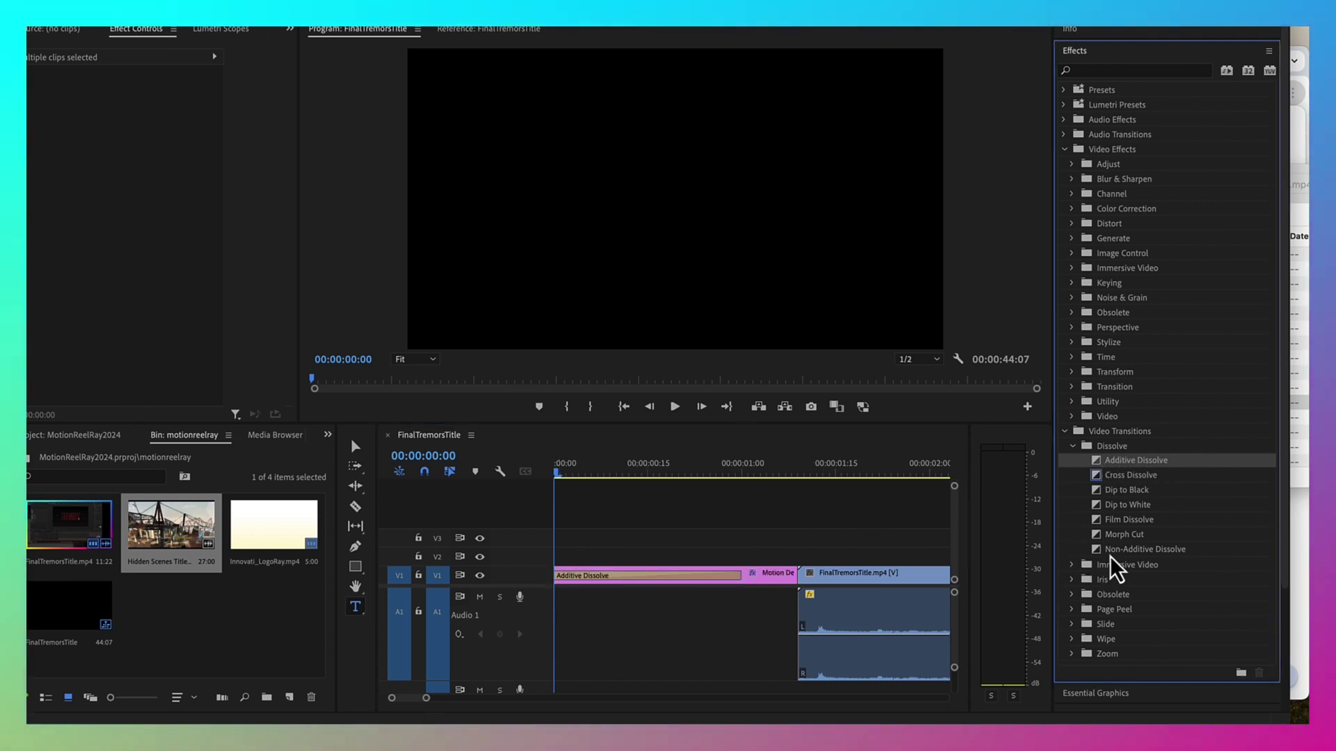
left_click_drag(1105, 475, 786, 583)
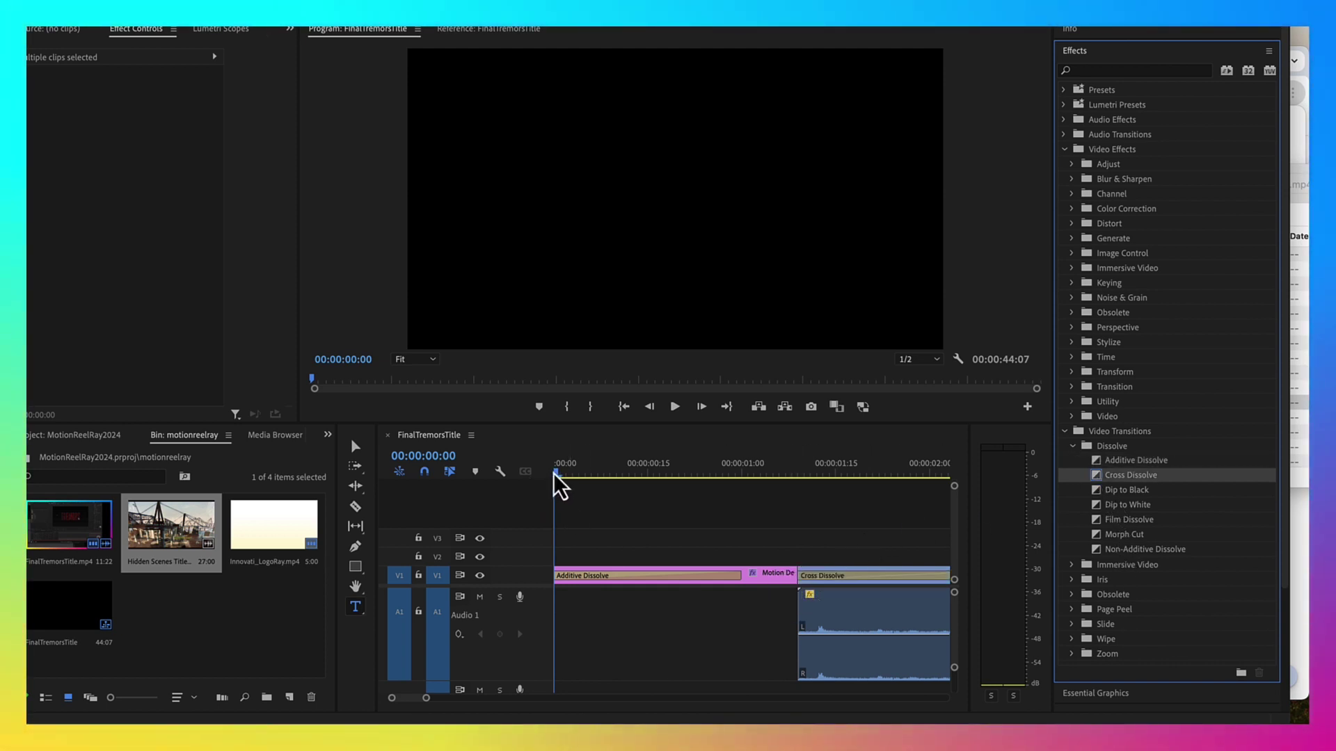
key("space")
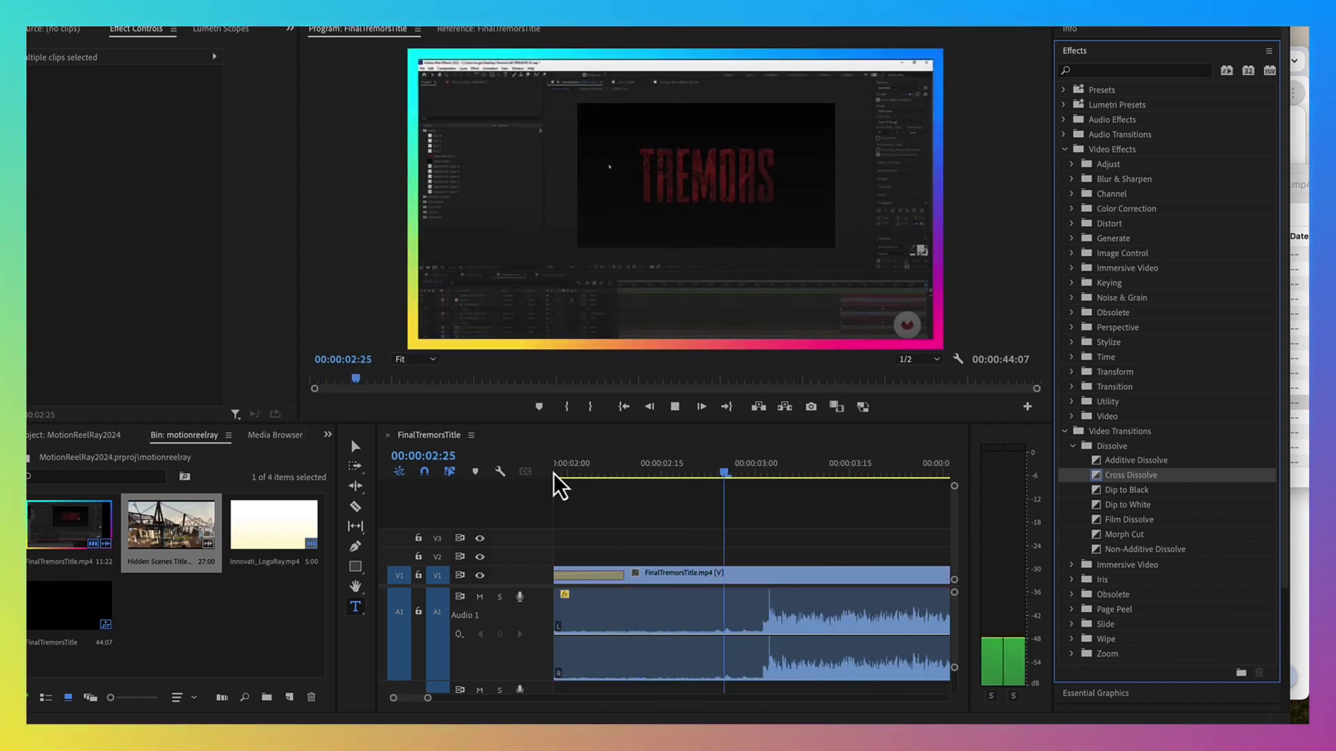
left_click(560, 487)
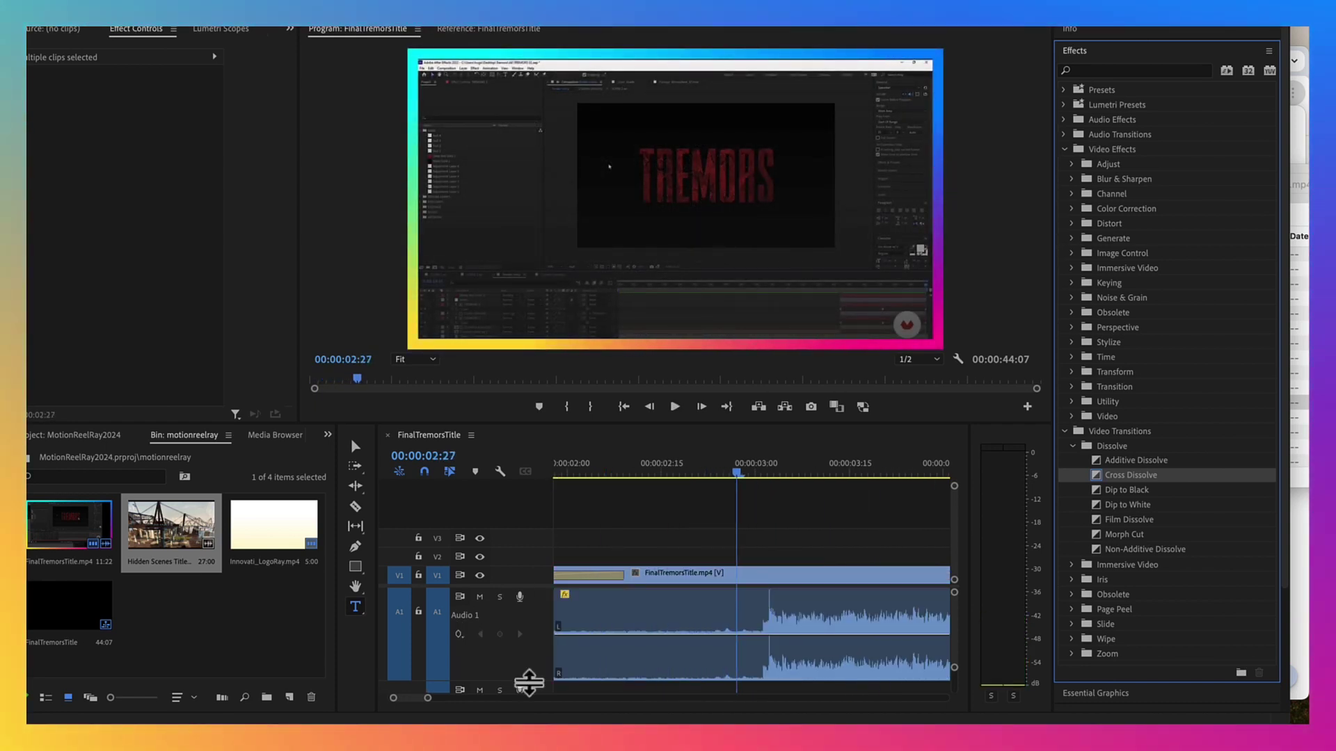
Add a Cross Dissolve at the edit between the Tremors and logo clips
left_click_drag(437, 696, 564, 700)
left_click_drag(577, 475, 650, 478)
left_click_drag(1122, 475, 685, 579)
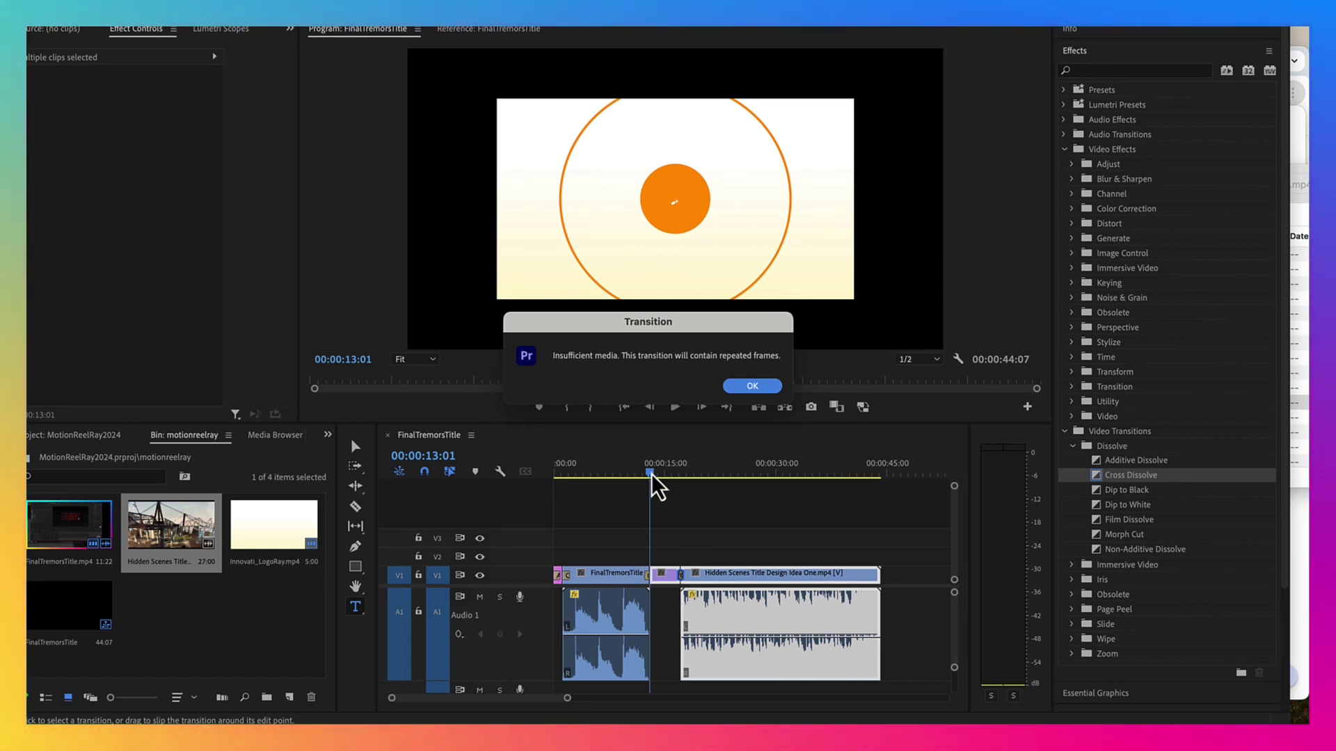
Accept the insufficient-media warning and add Dip to Black to the end of Hidden Scenes, checking it
left_click(752, 386)
left_click_drag(648, 478, 876, 498)
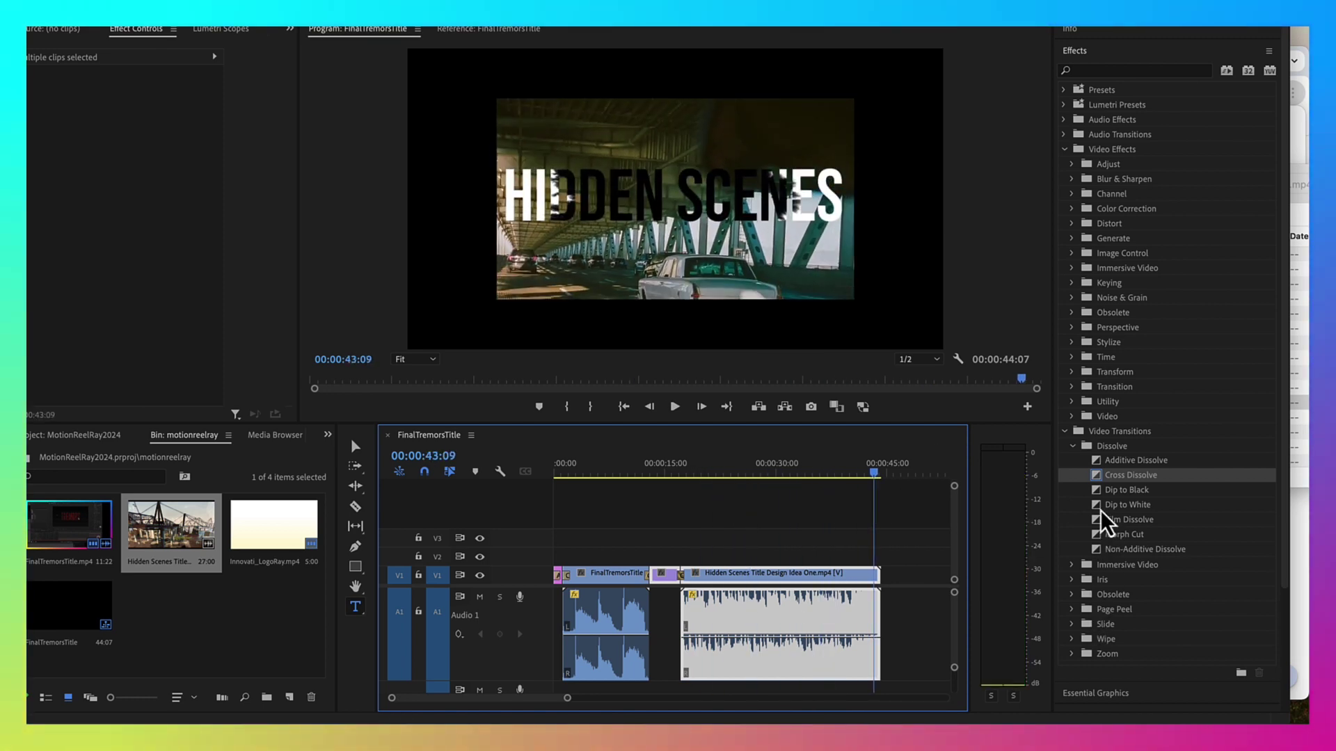
left_click(1101, 492)
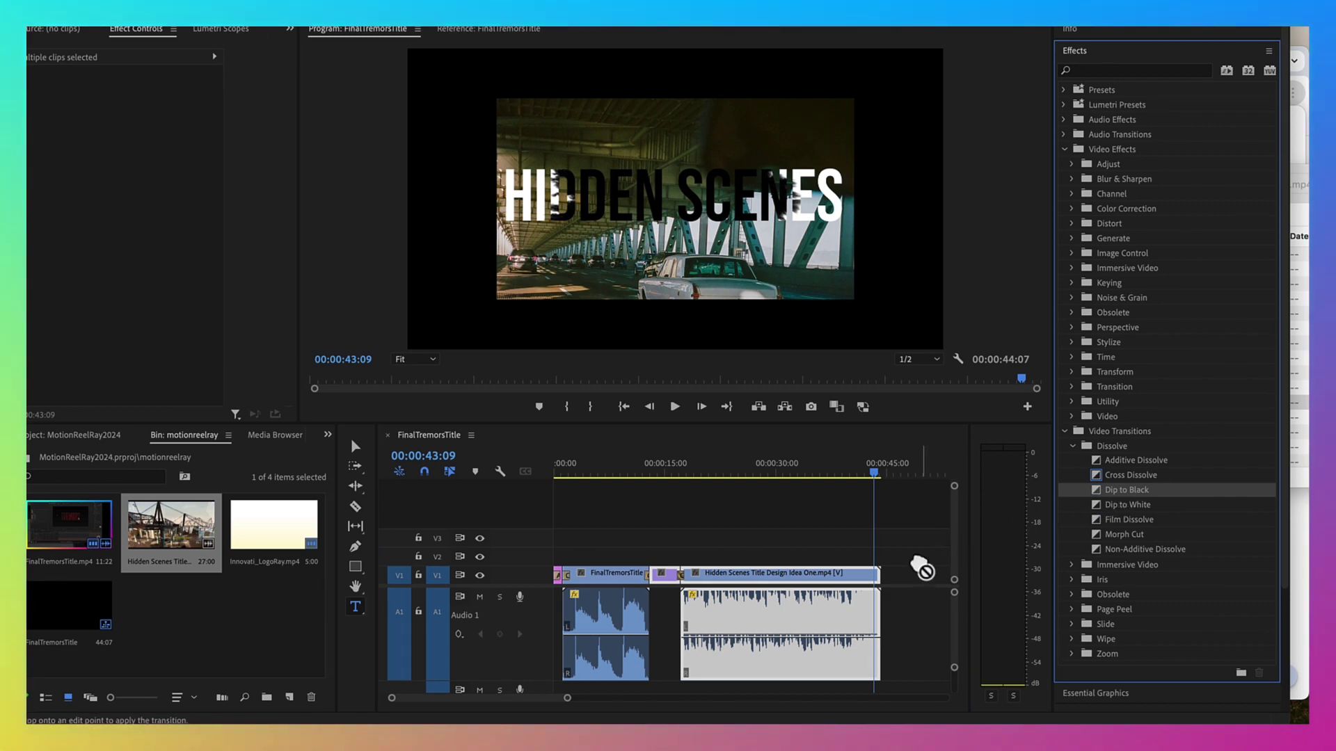
left_click_drag(913, 572, 878, 575)
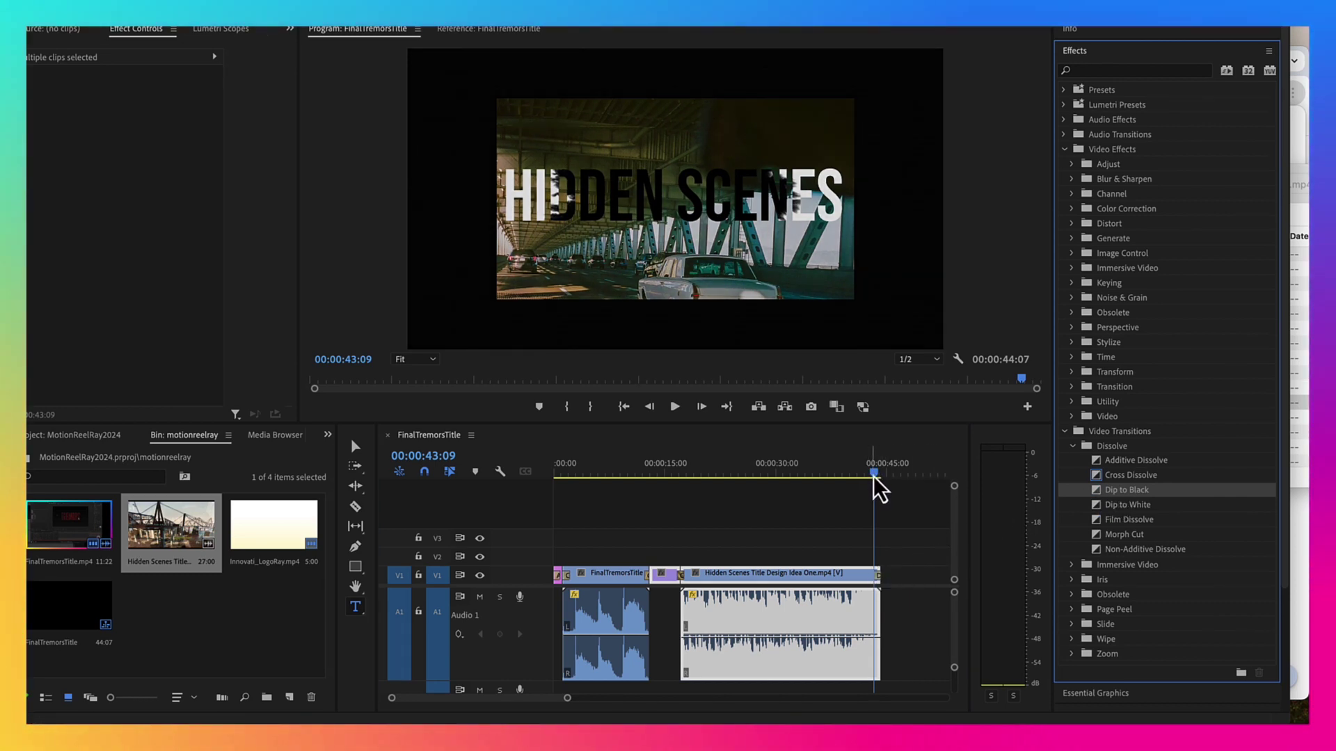
left_click_drag(872, 480, 785, 485)
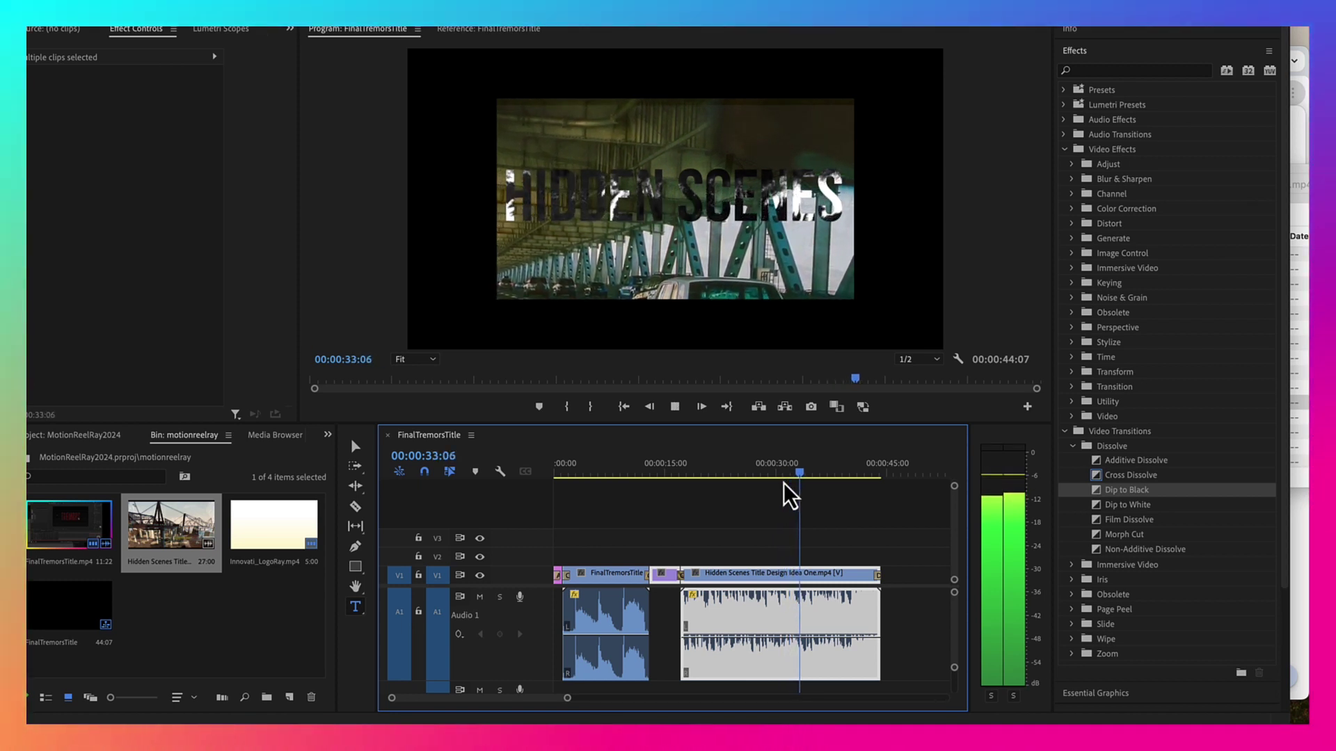
key("space")
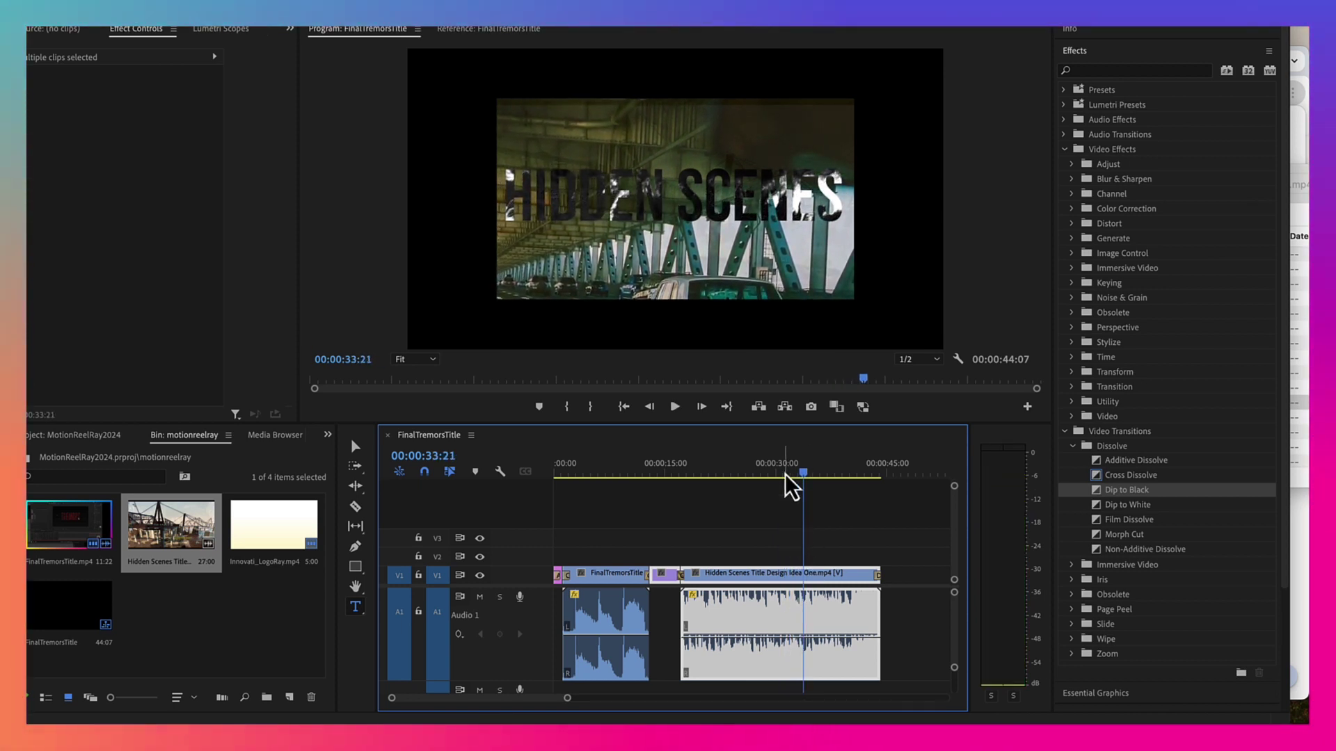
left_click_drag(804, 473, 405, 495)
key("space")
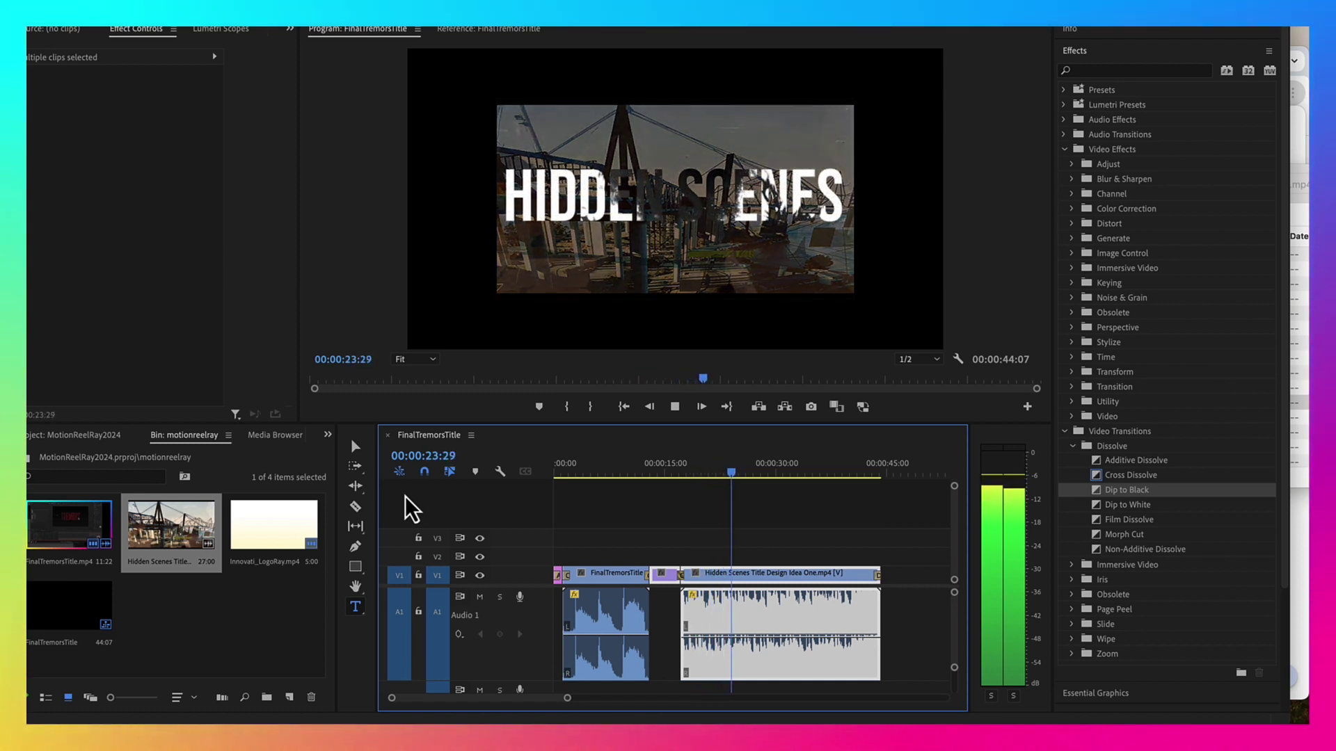
left_click_drag(568, 699, 601, 699)
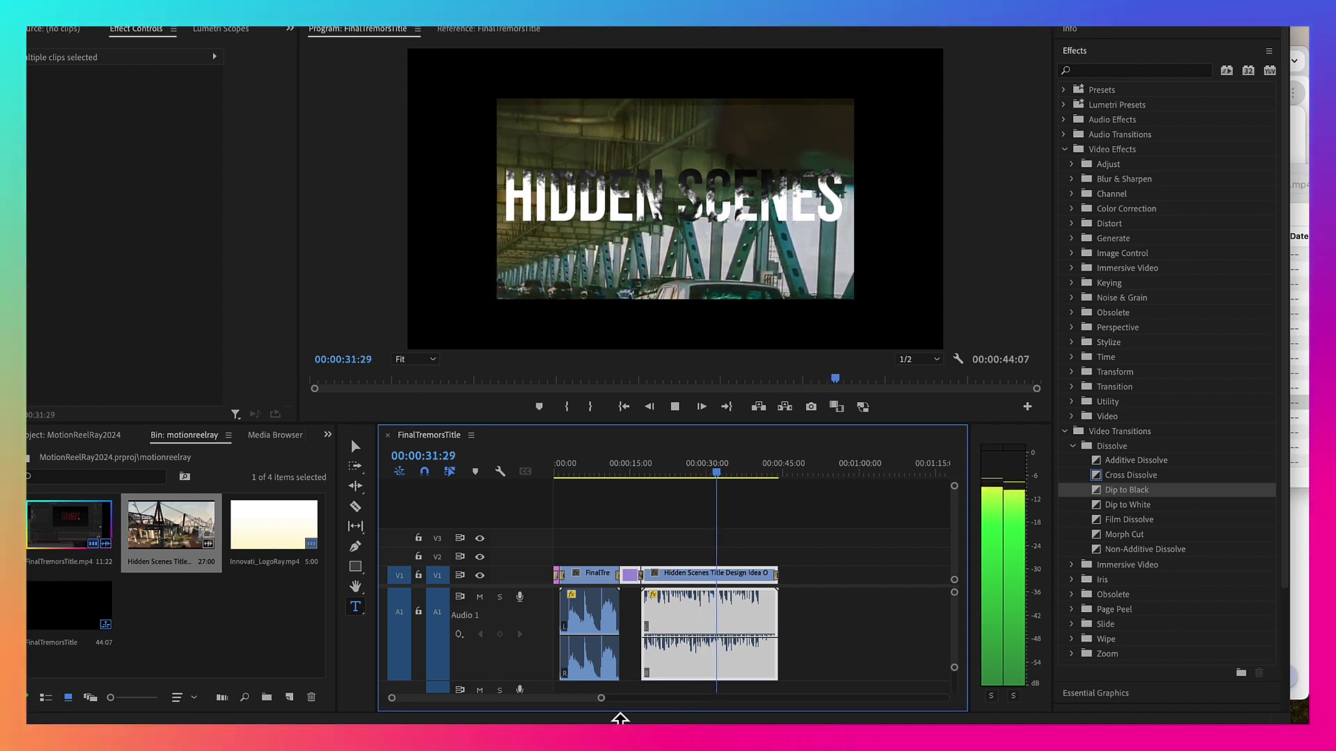
key("space")
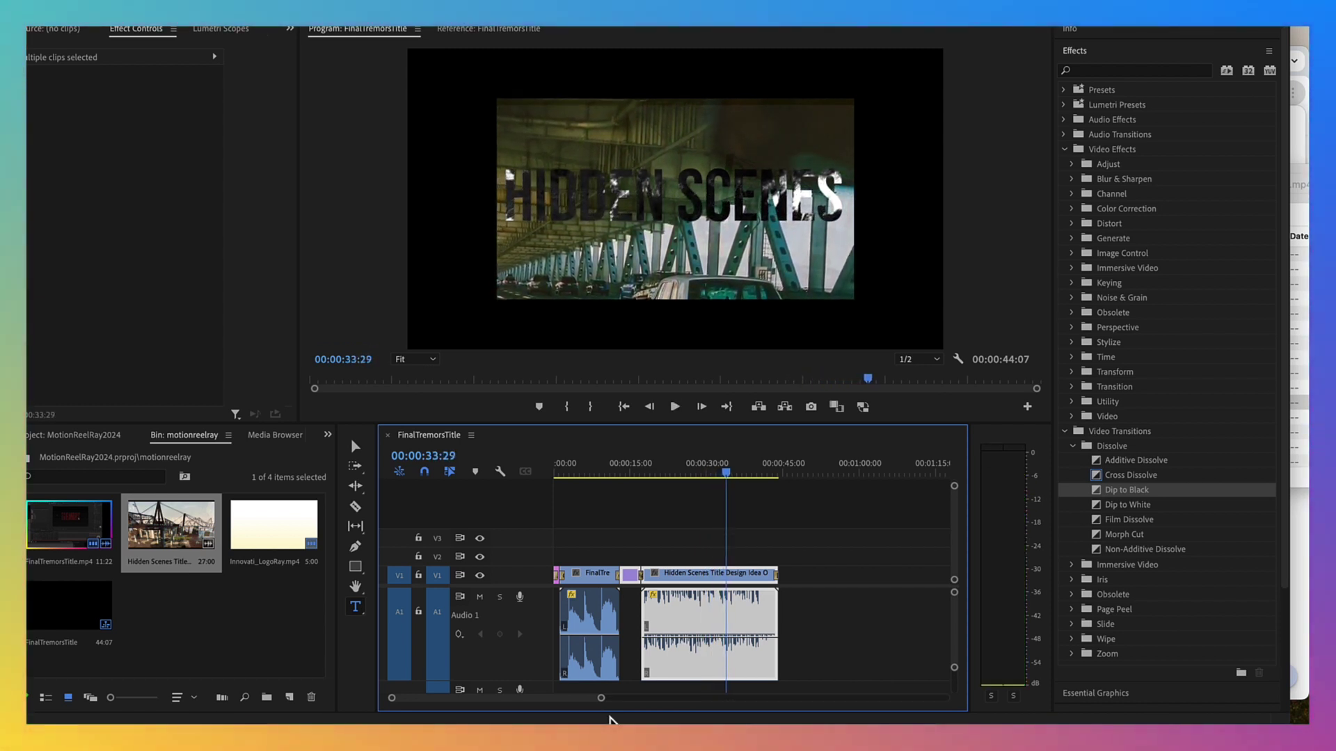
left_click_drag(728, 473, 775, 474)
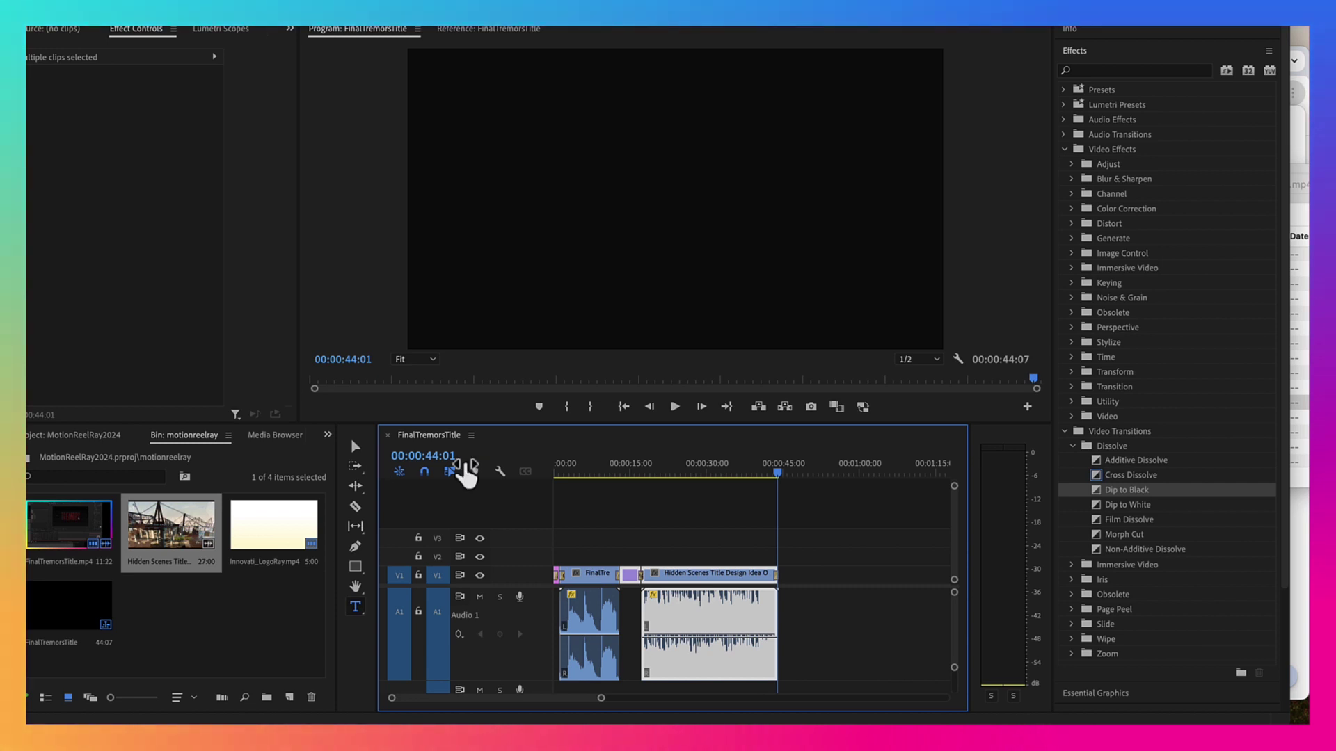
Create a credits title at the sequence end reading 'Credits by etc....' and 'Thank for watching'
left_click_drag(778, 474, 775, 474)
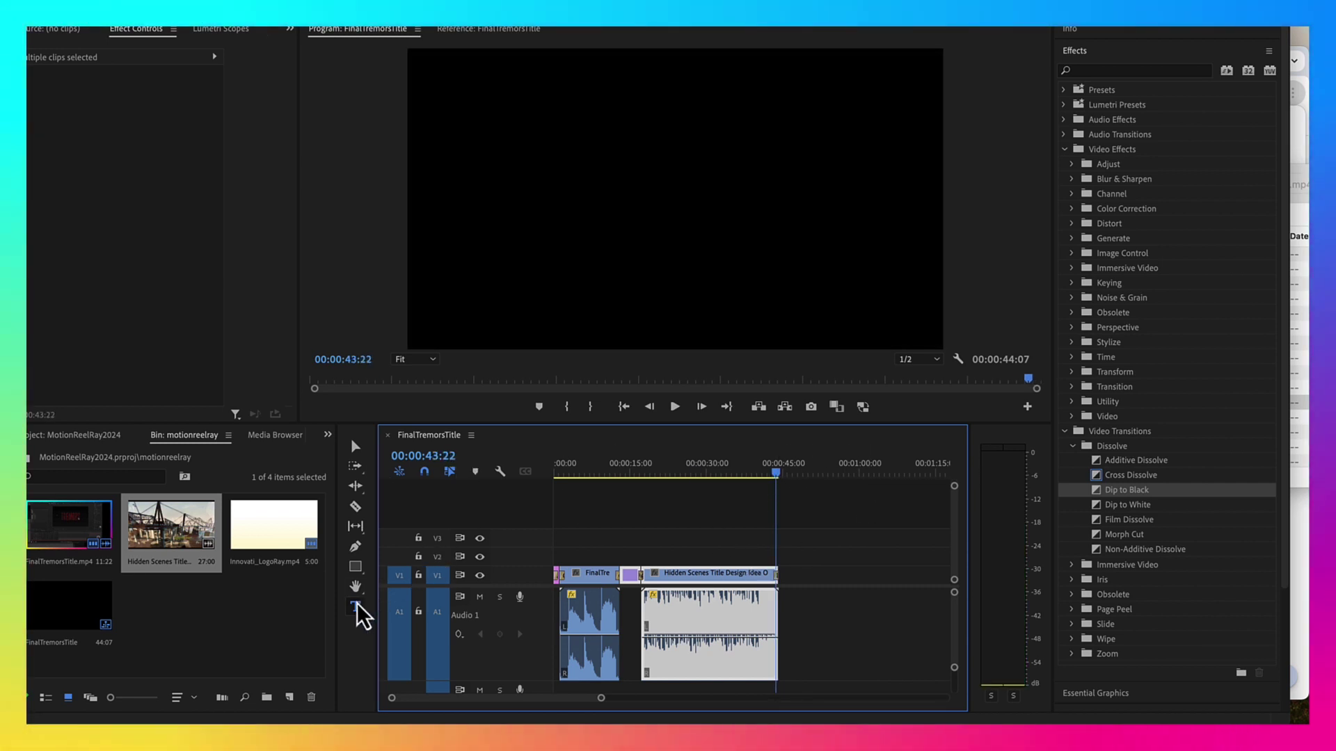
left_click(356, 606)
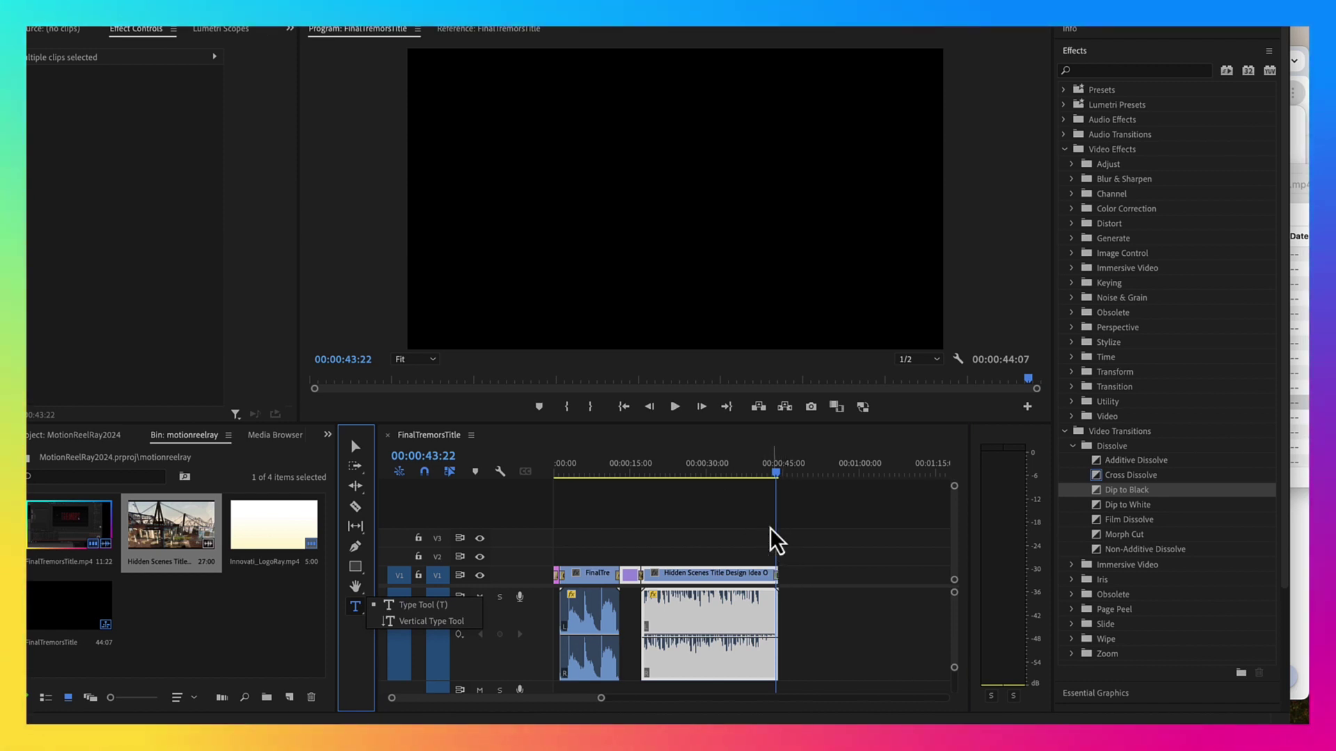
left_click_drag(775, 471, 779, 474)
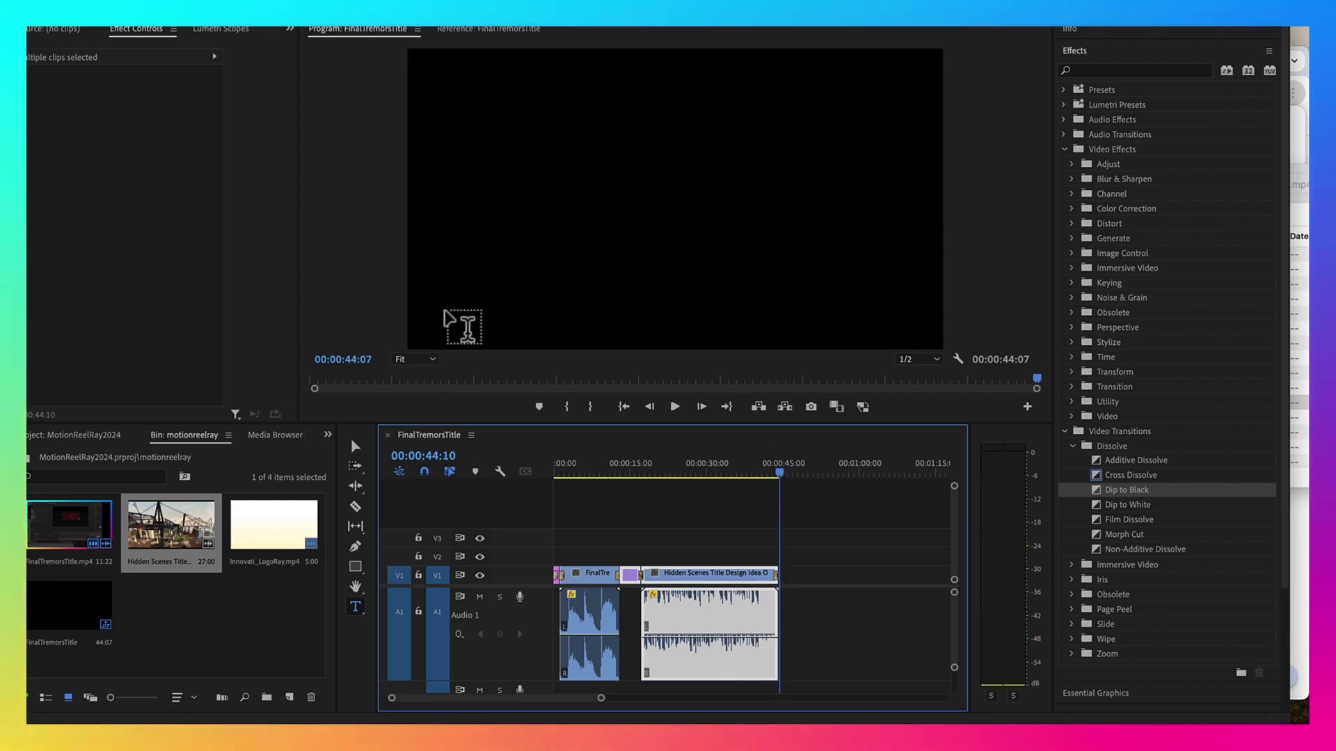
left_click(531, 181)
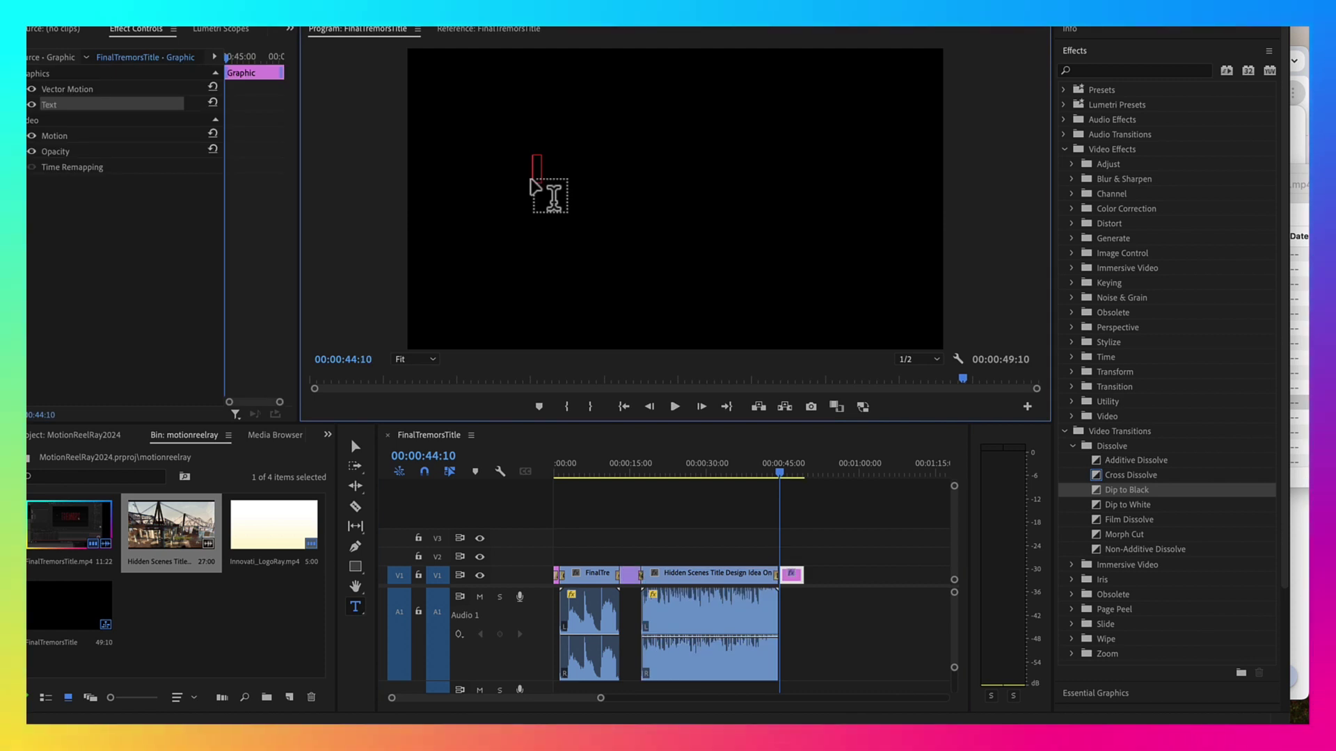
type("Credits b")
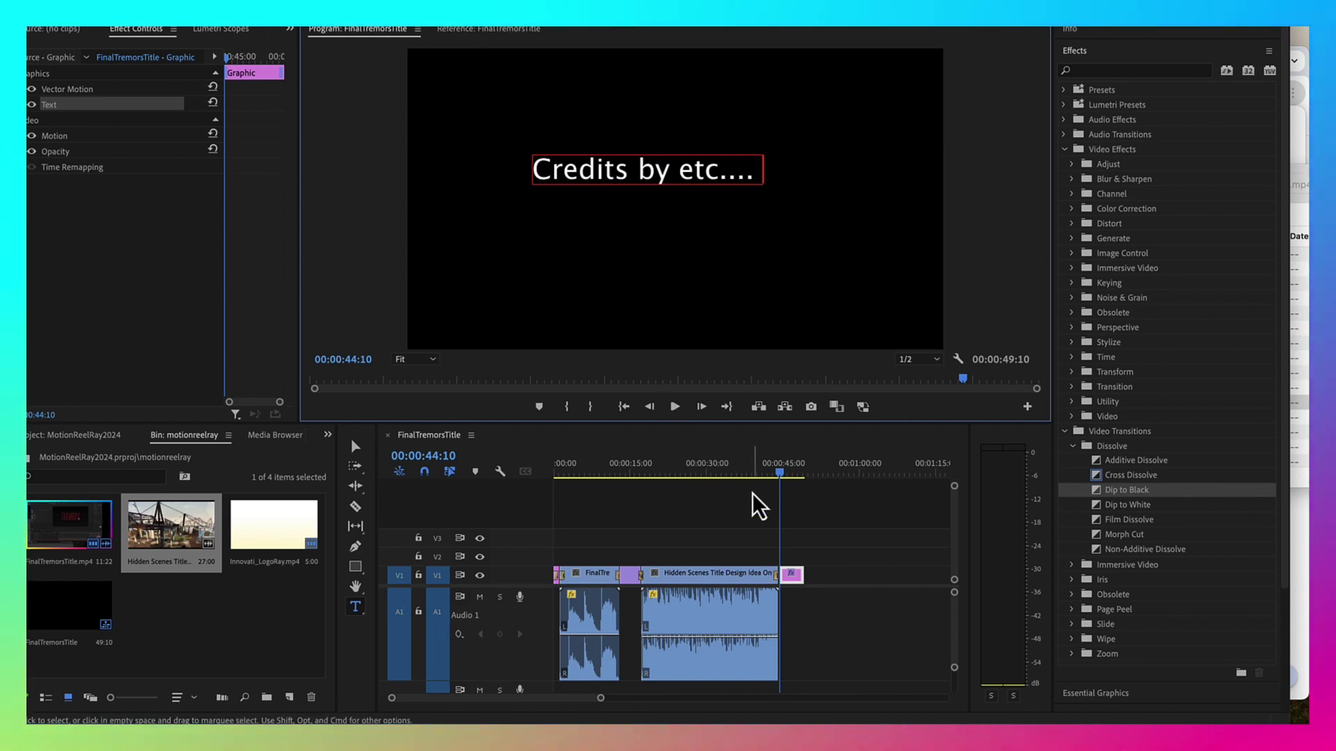
type("y etc....")
key("Return")
type("Thank you")
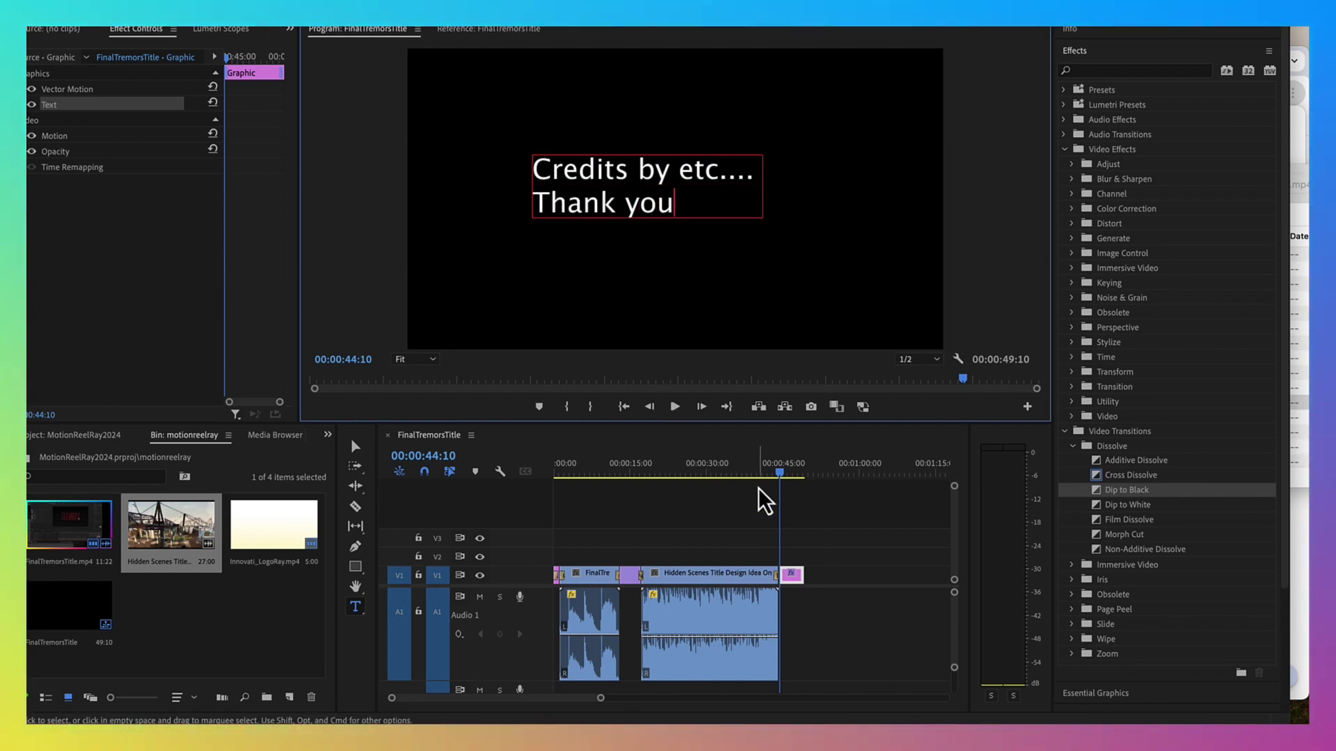
key("BackSpace")
key("BackSpace")
key("BackSpace")
type("for watching")
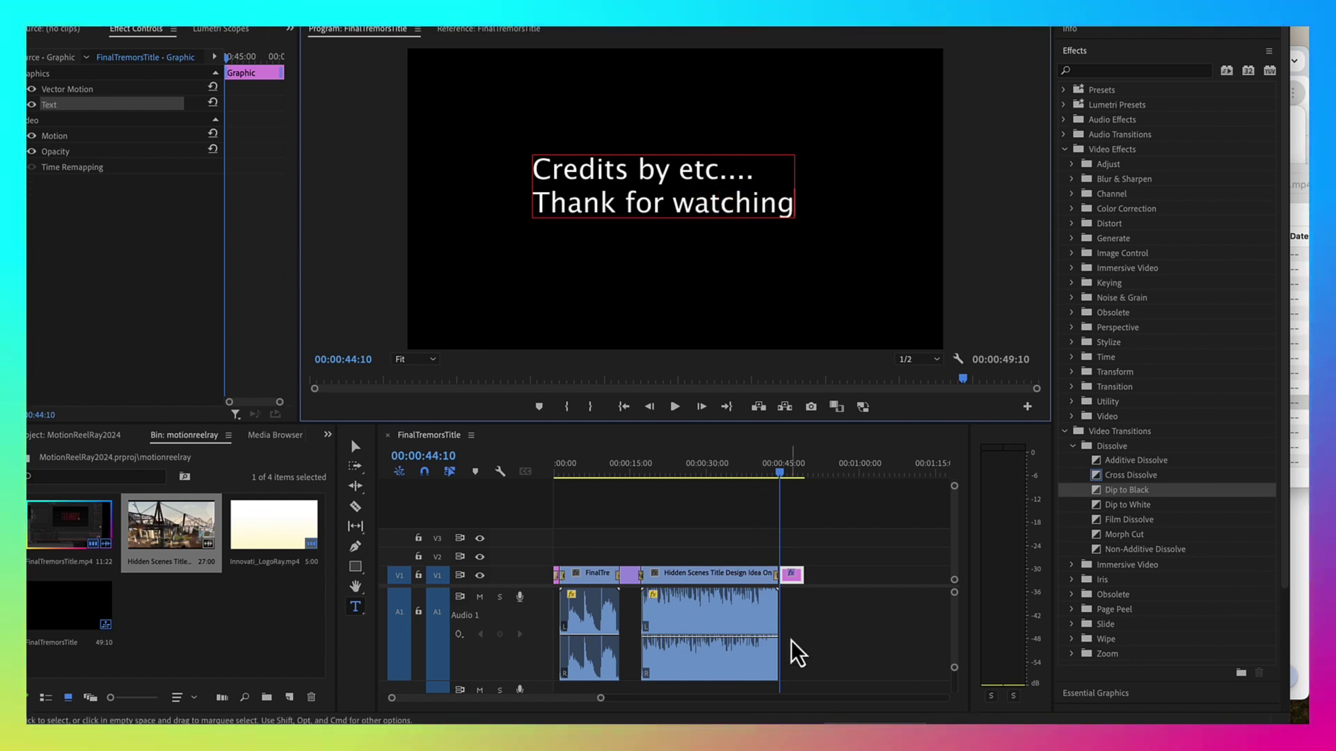
left_click(804, 639)
left_click_drag(780, 473, 774, 475)
Slide the credits clip left so it butts against the Dip to Black transition
left_click(789, 574)
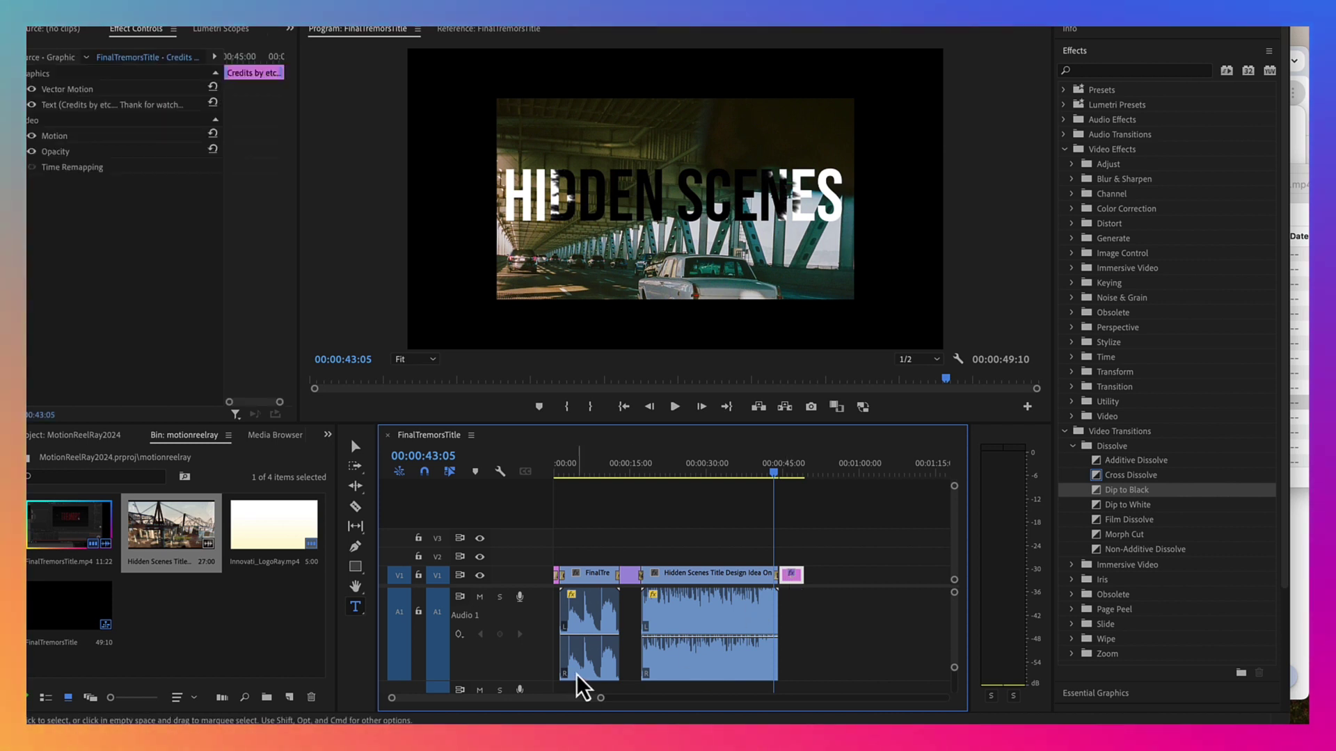
left_click_drag(597, 699, 532, 699)
left_click_drag(826, 577, 818, 579)
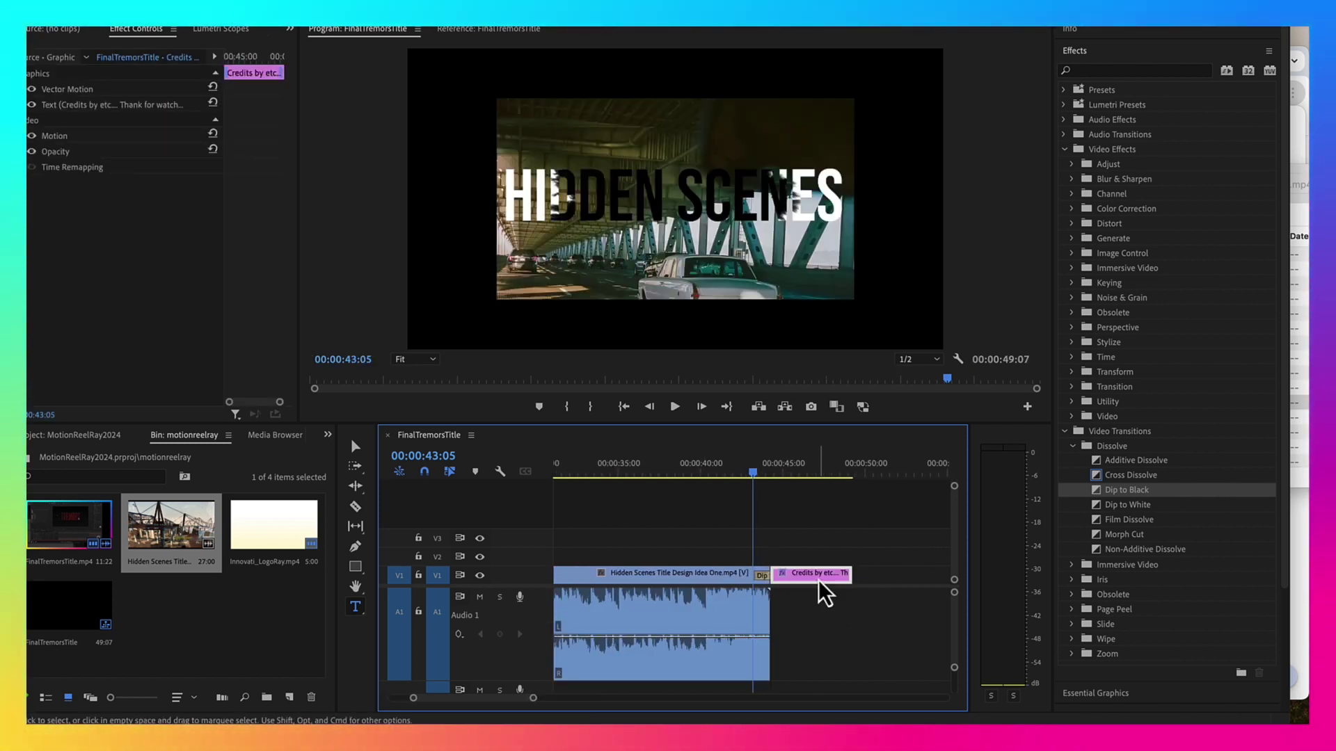
Play the transition into the credits, then zoom the timeline in on the sequence end
left_click(745, 477)
key("space")
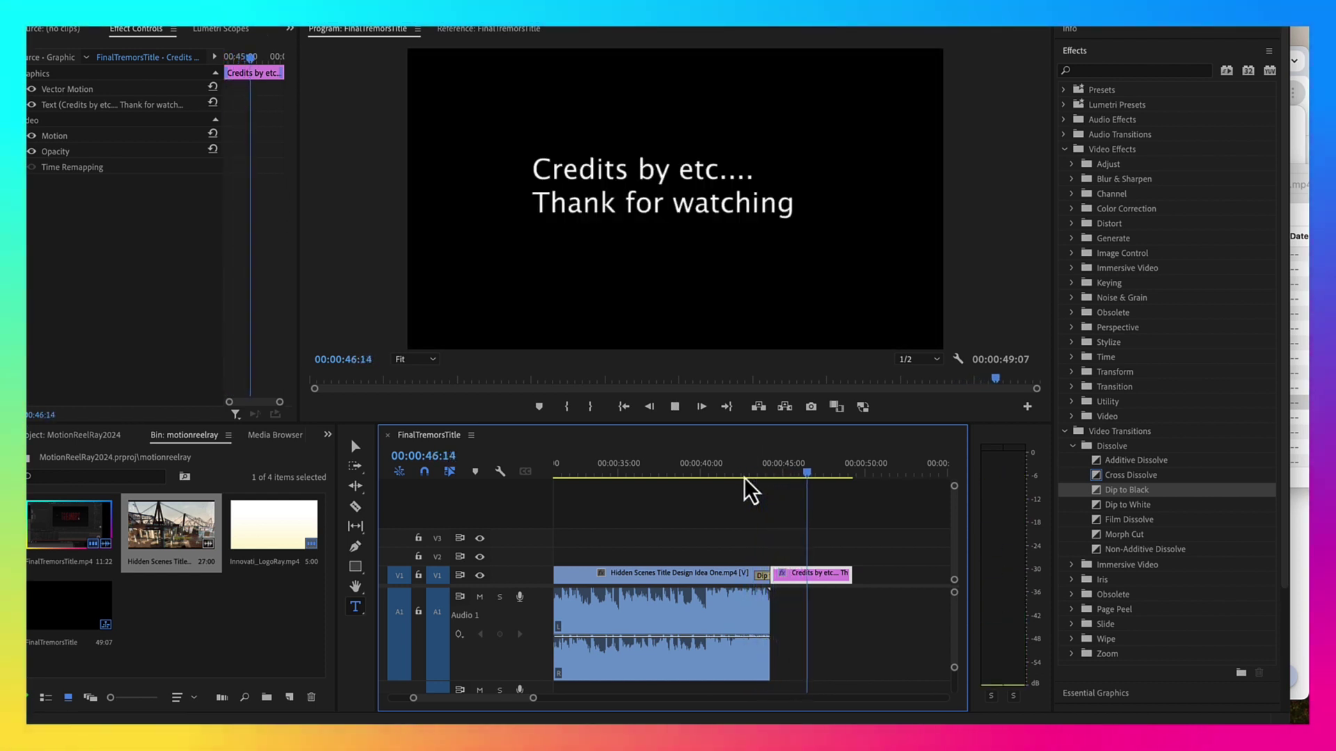
key("space")
left_click_drag(816, 472, 754, 473)
left_click_drag(533, 698, 521, 698)
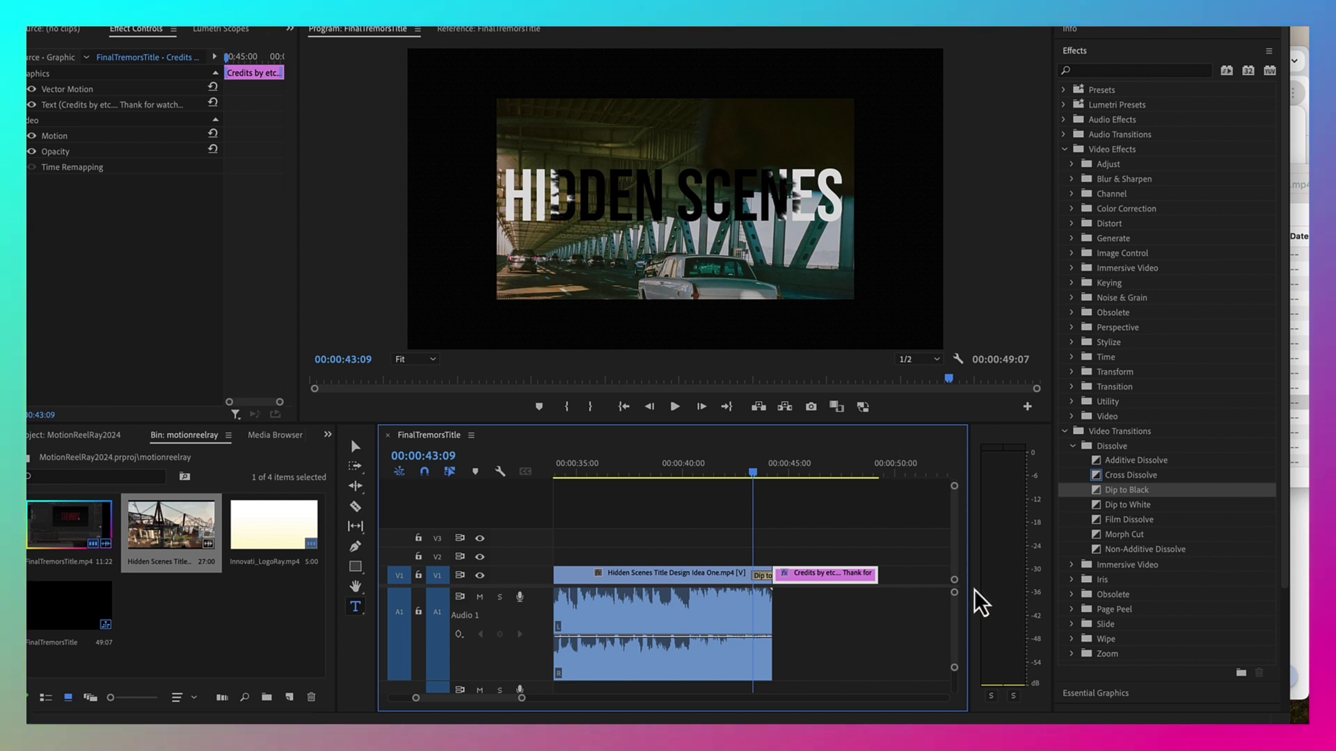
Apply Exponential Fade from Audio Transitions > Crossfade to the audio clip's end and play it
left_click(1066, 432)
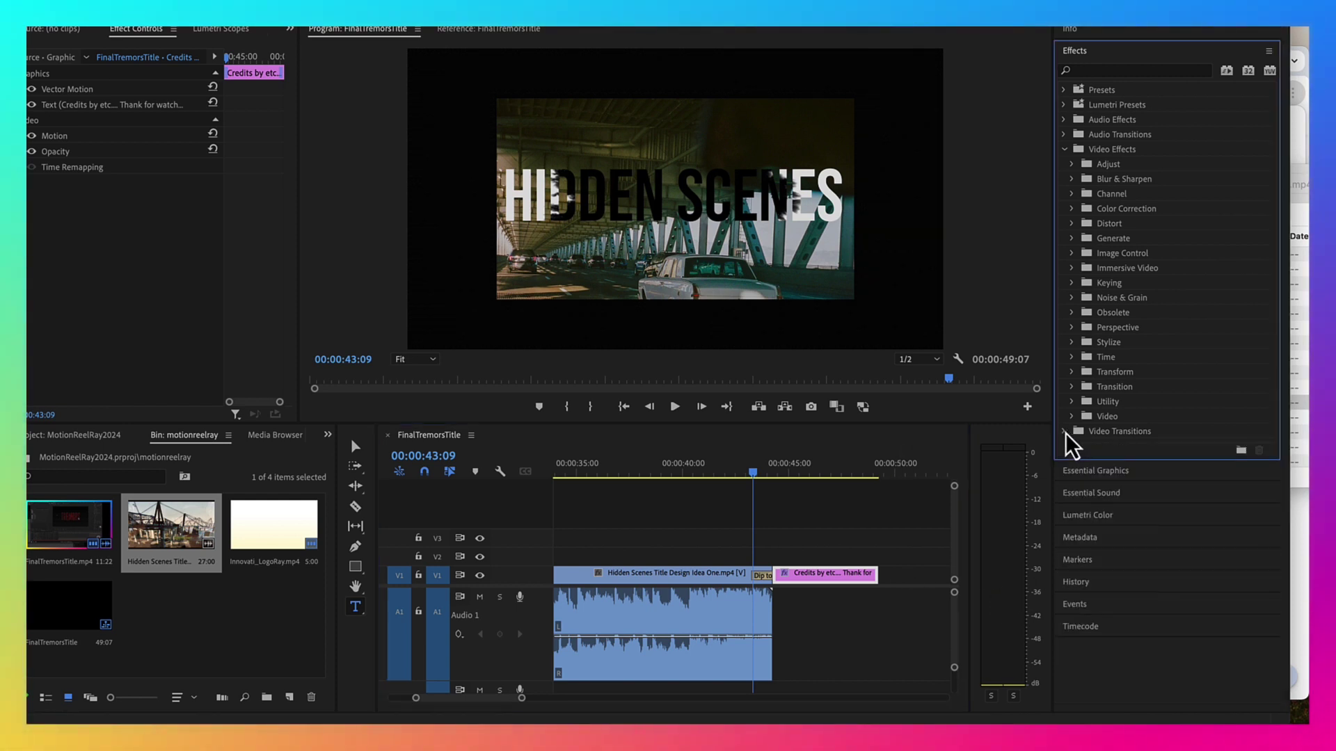
left_click(1064, 135)
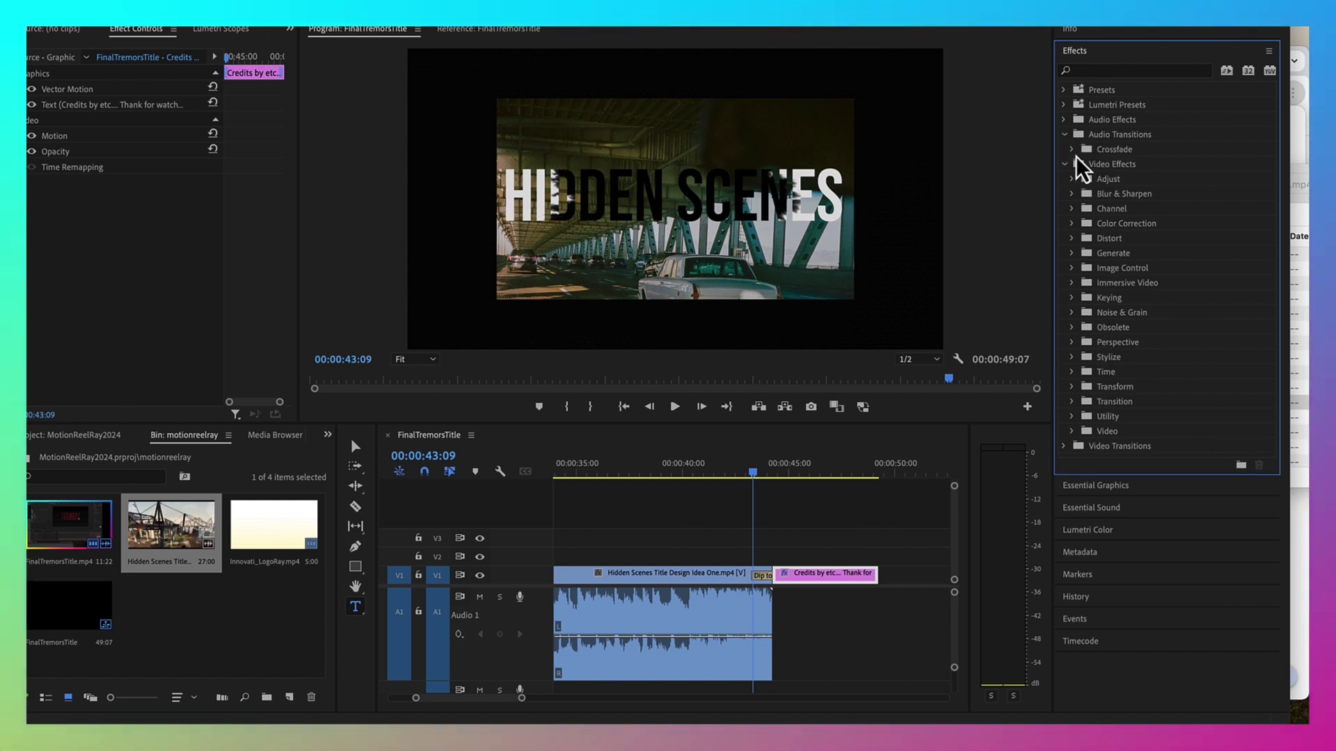
left_click(1072, 150)
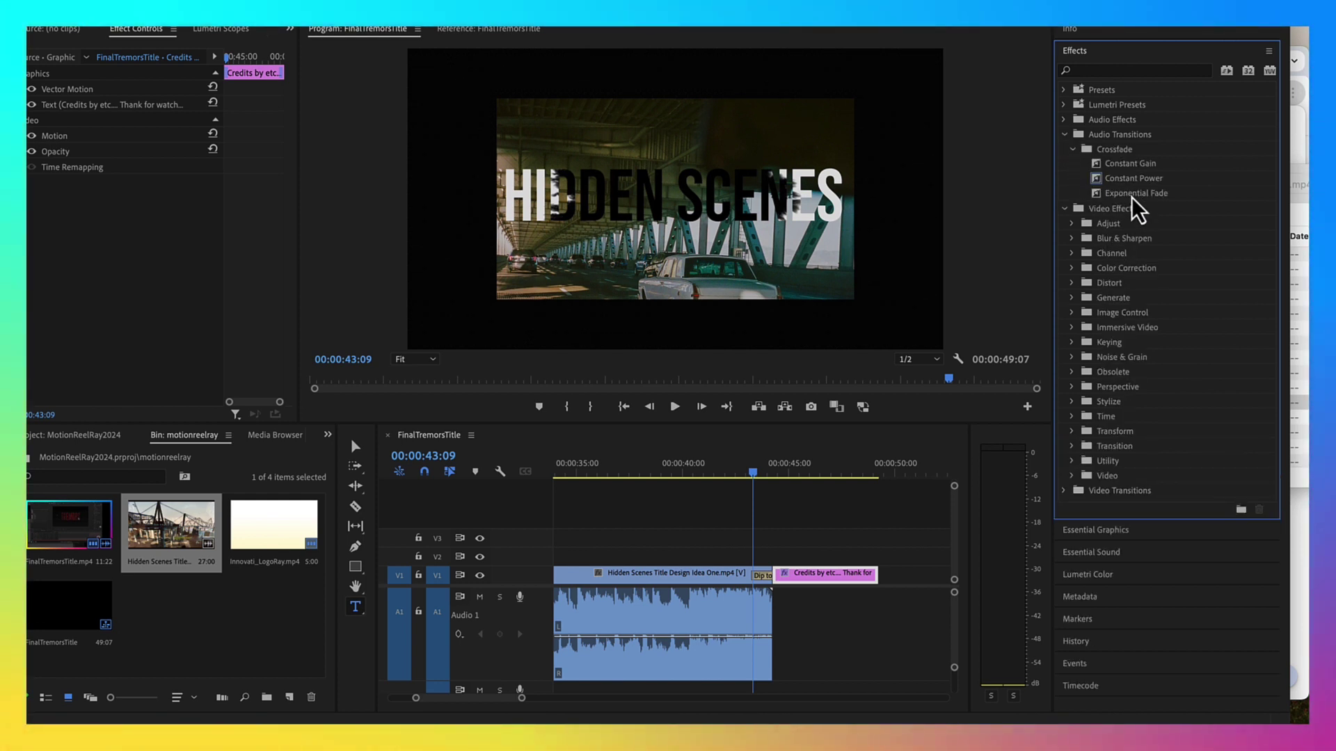
left_click(1125, 197)
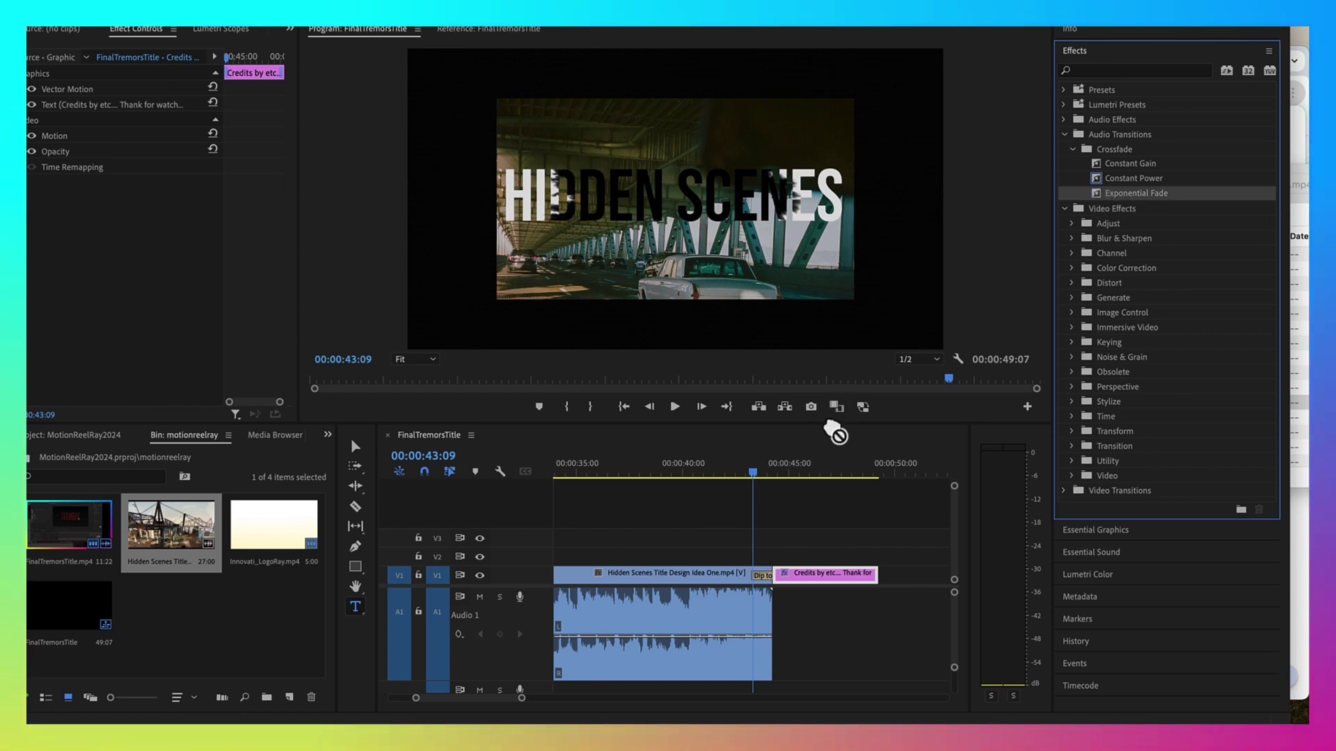
left_click(751, 477)
key("space")
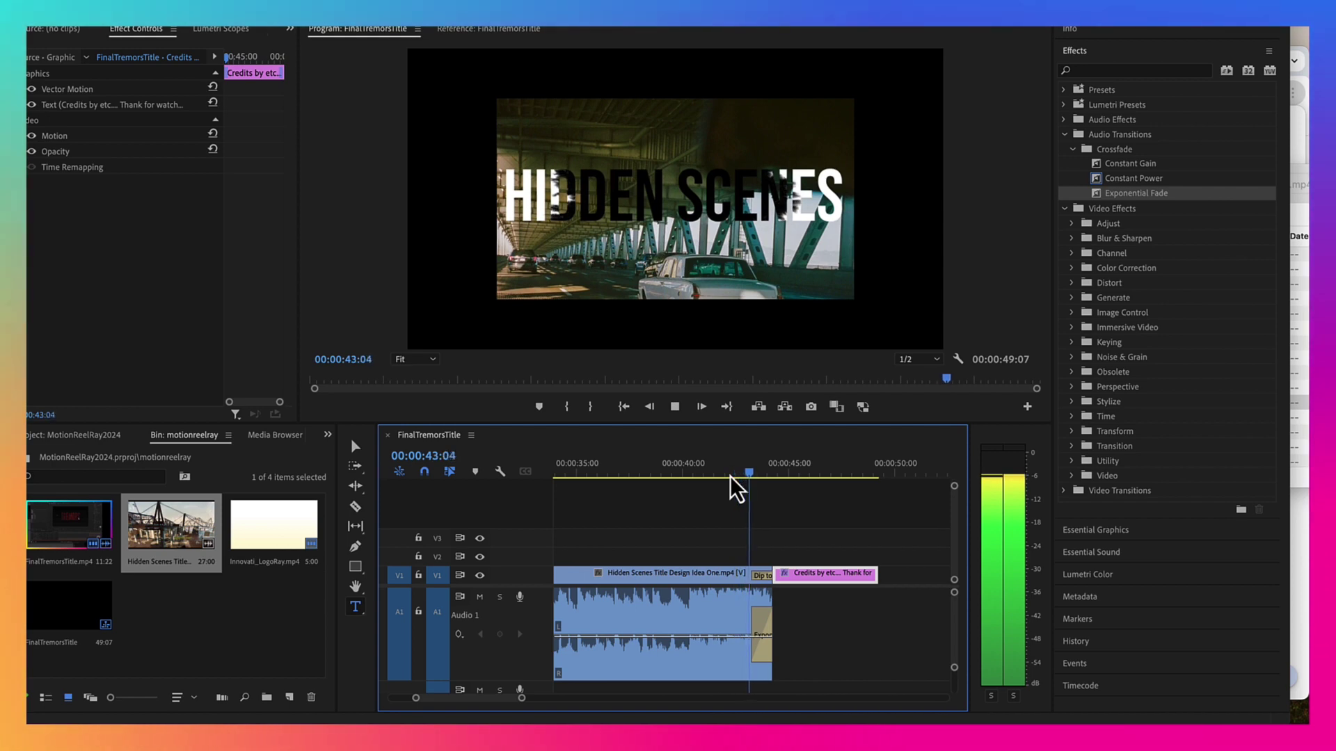
key("space")
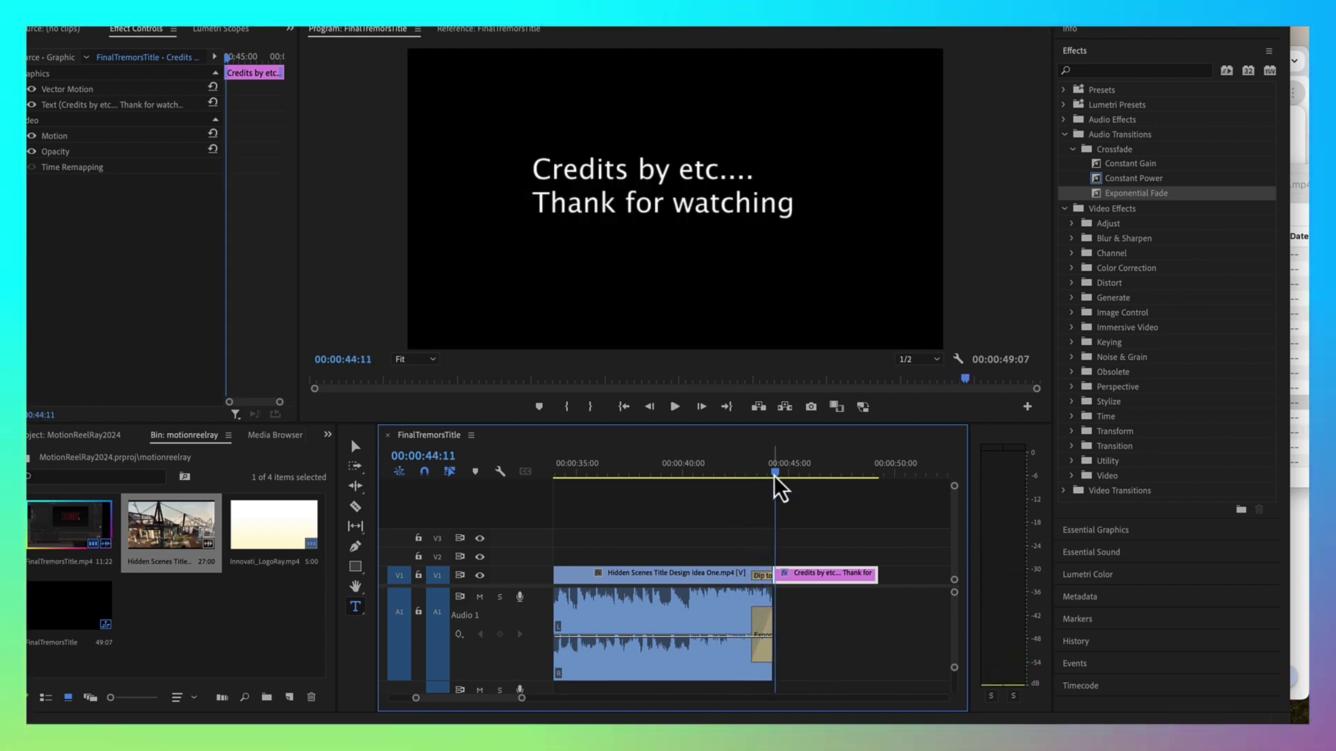
Select the Exponential Fade on the audio clip and delete it
left_click(668, 480)
mouse_move(521, 698)
left_mouse_down()
mouse_move(468, 702)
mouse_move(522, 704)
left_mouse_up()
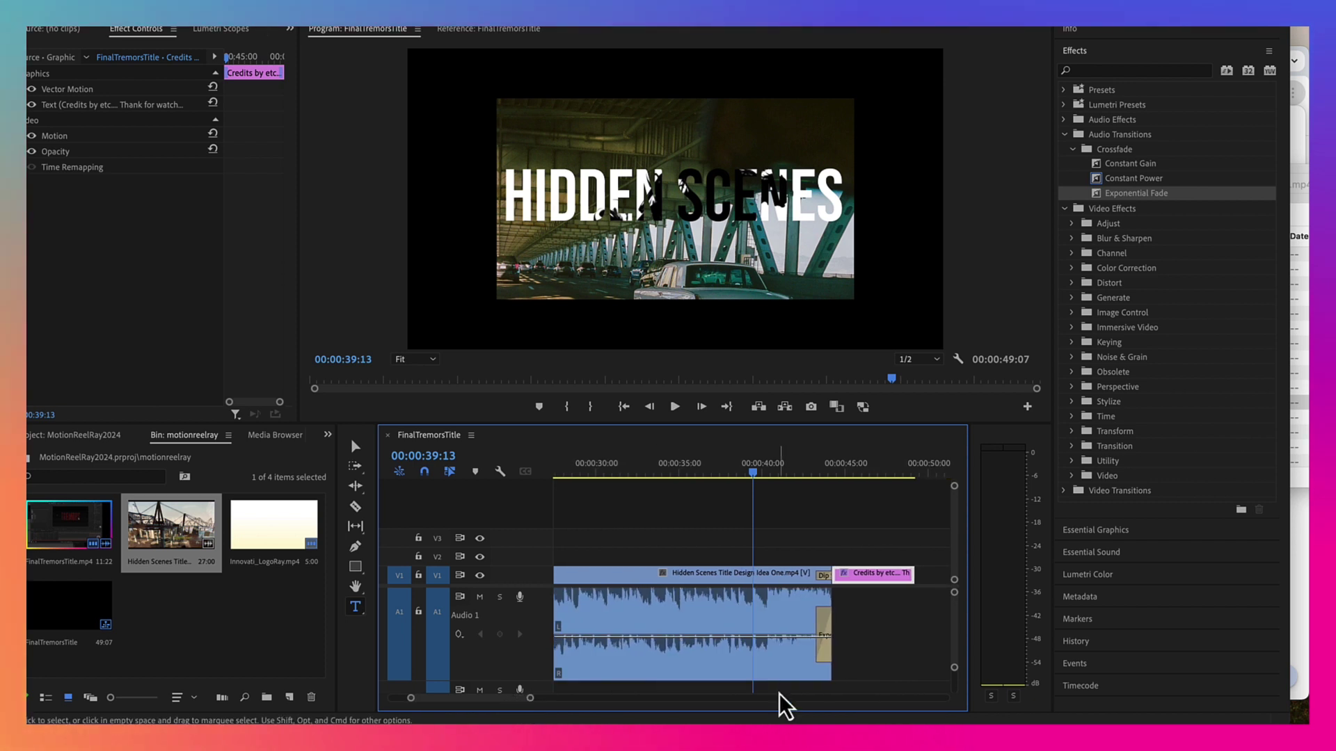
key("Delete")
left_click_drag(530, 698, 513, 699)
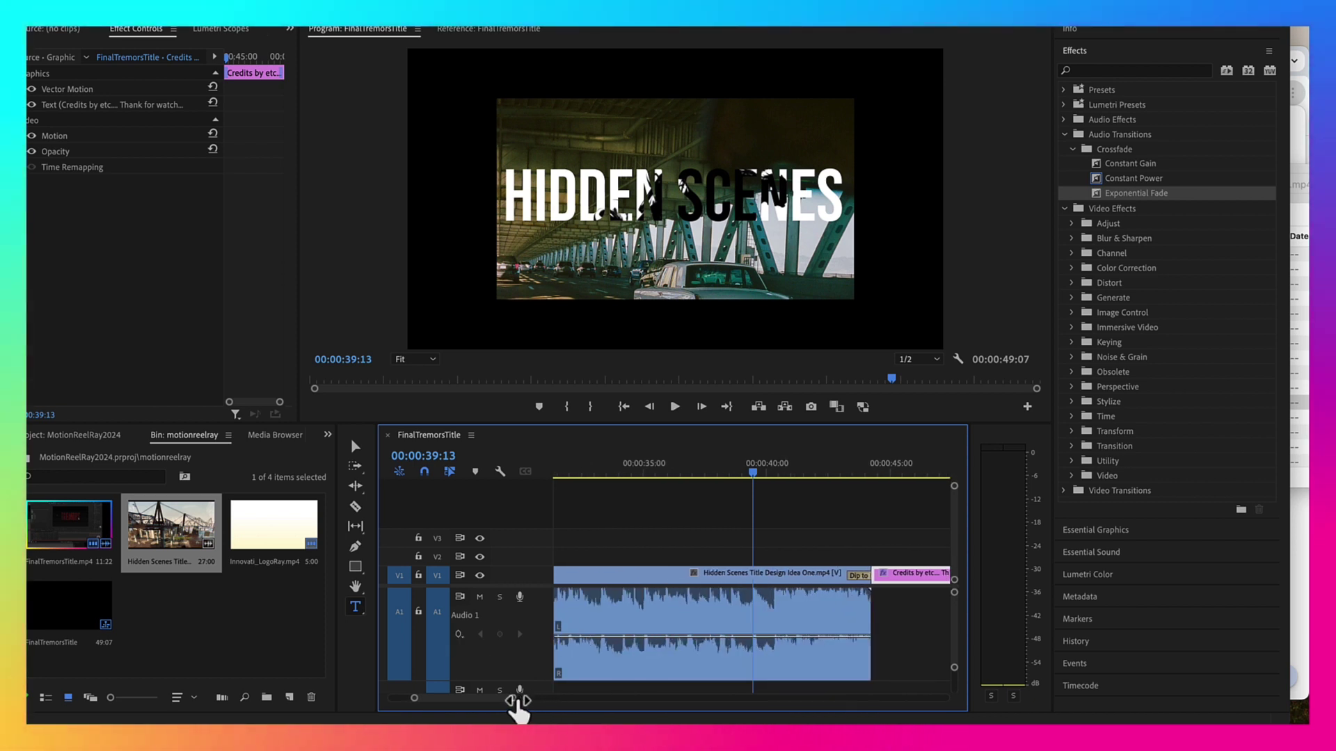
Keyframe the Hidden Scenes audio volume with the Pen tool to fade to silence, play it, and save
left_click(357, 548)
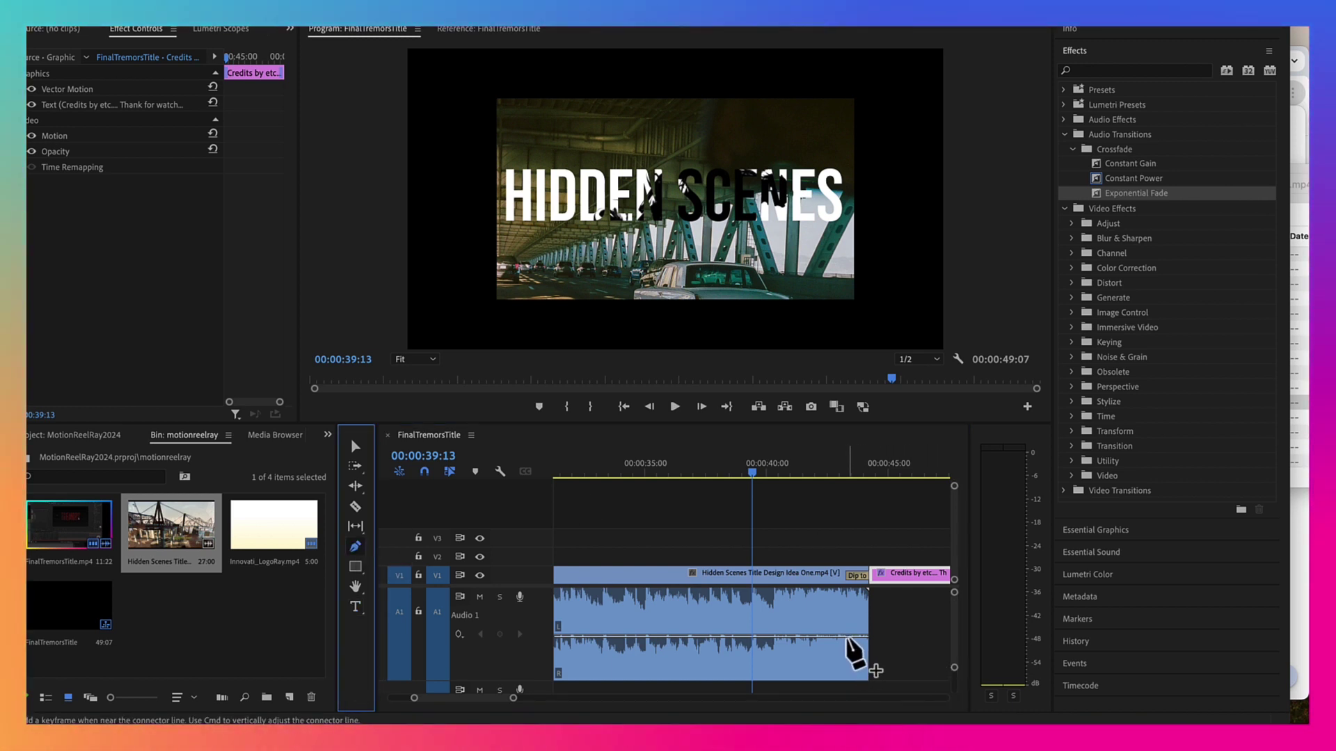
left_click(847, 637)
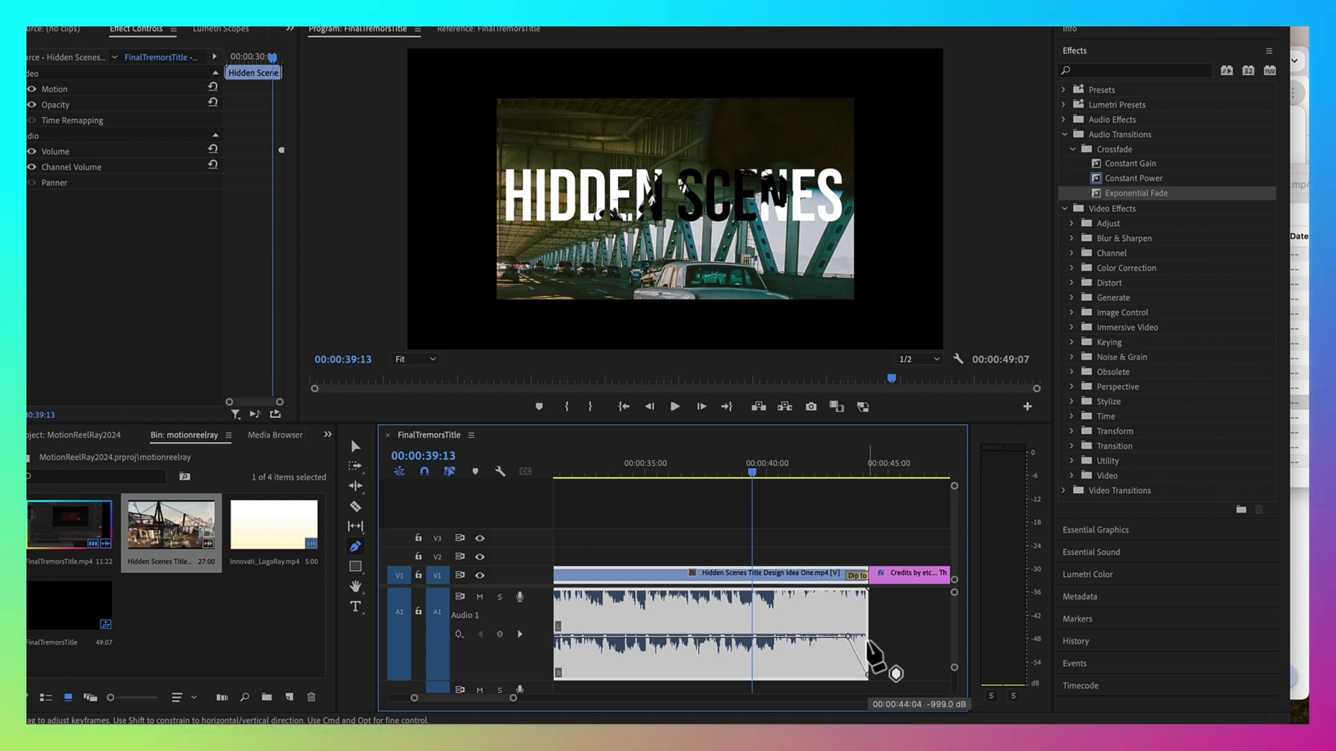
key("space")
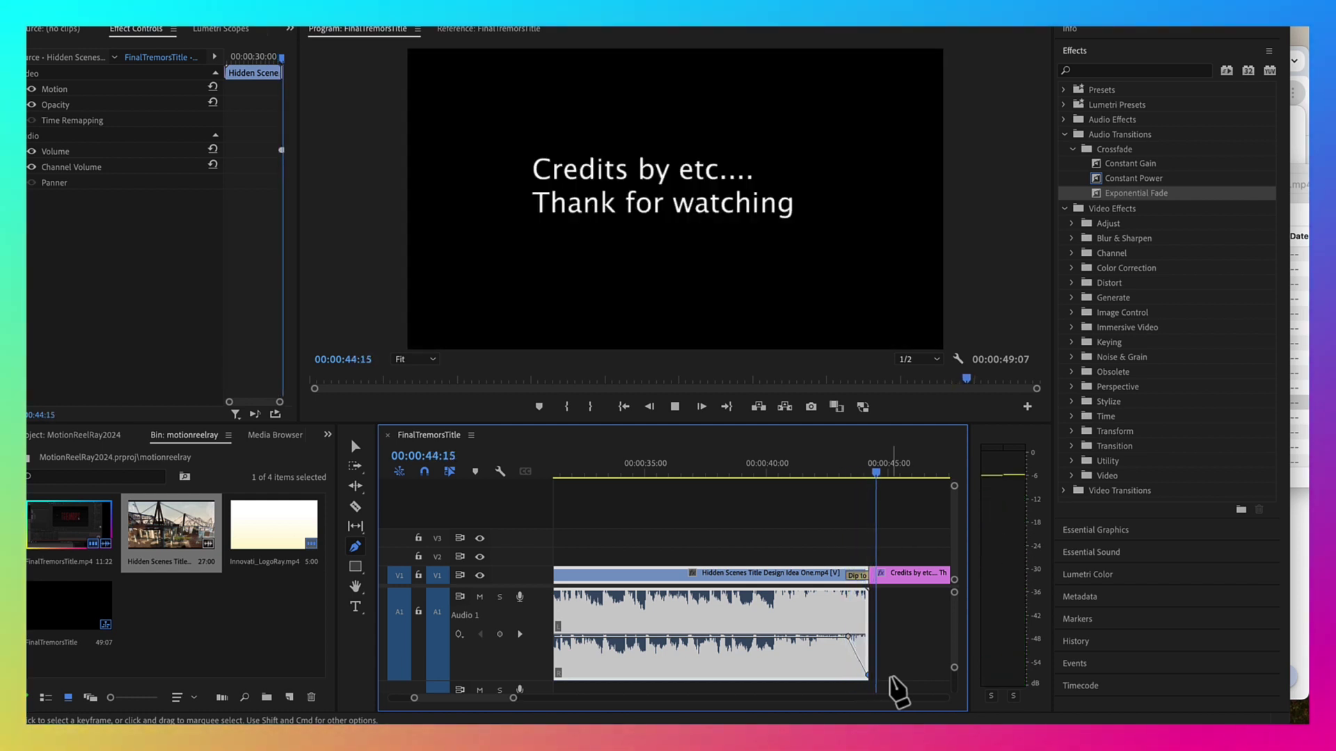
key("space")
key("super+s")
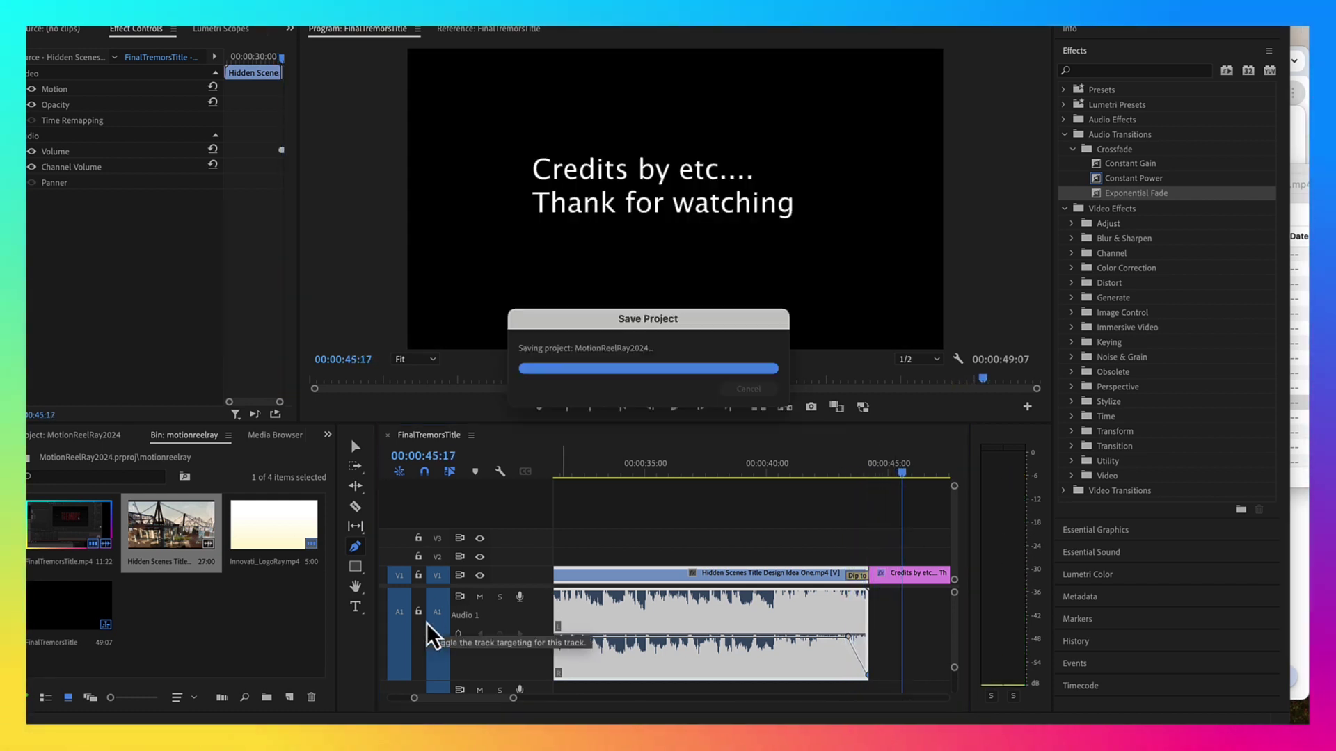
mouse_move(513, 700)
left_mouse_down()
mouse_move(551, 707)
mouse_move(530, 708)
left_mouse_up()
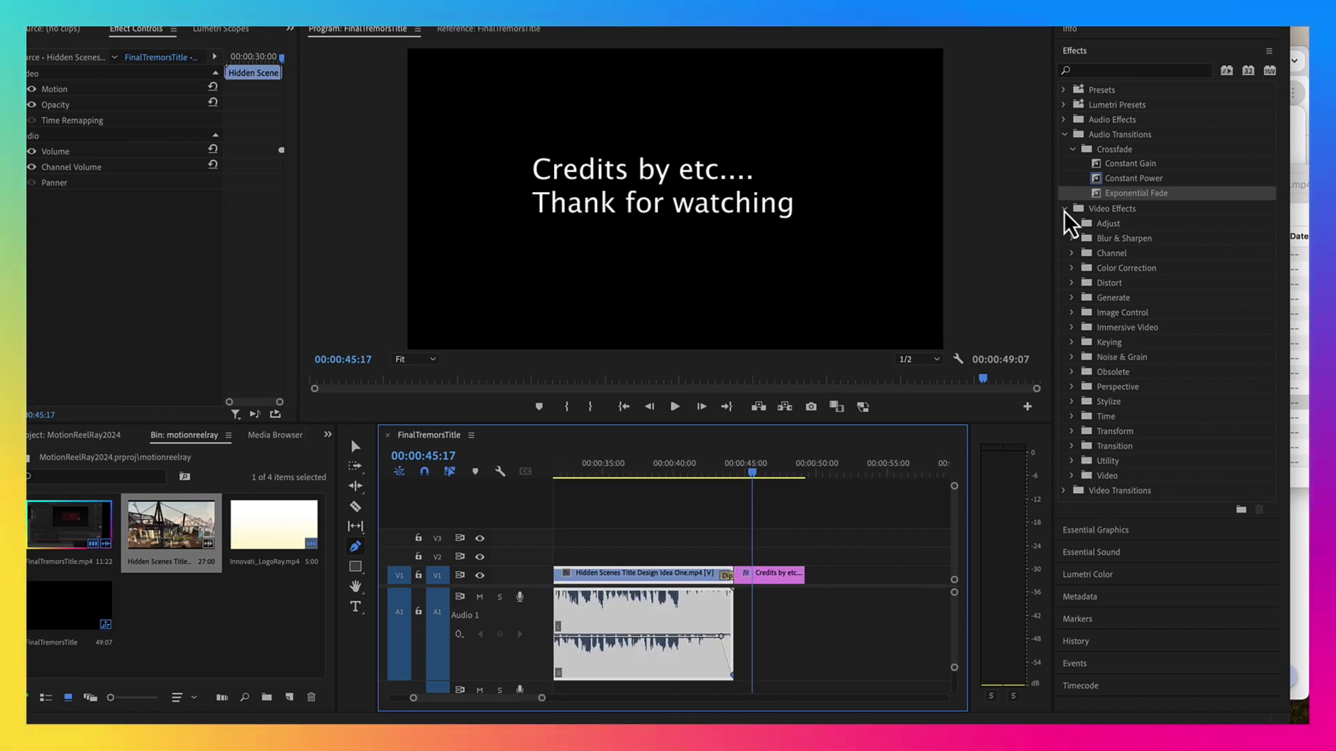
Return the playhead to the sequence start and save the project
left_click(1064, 134)
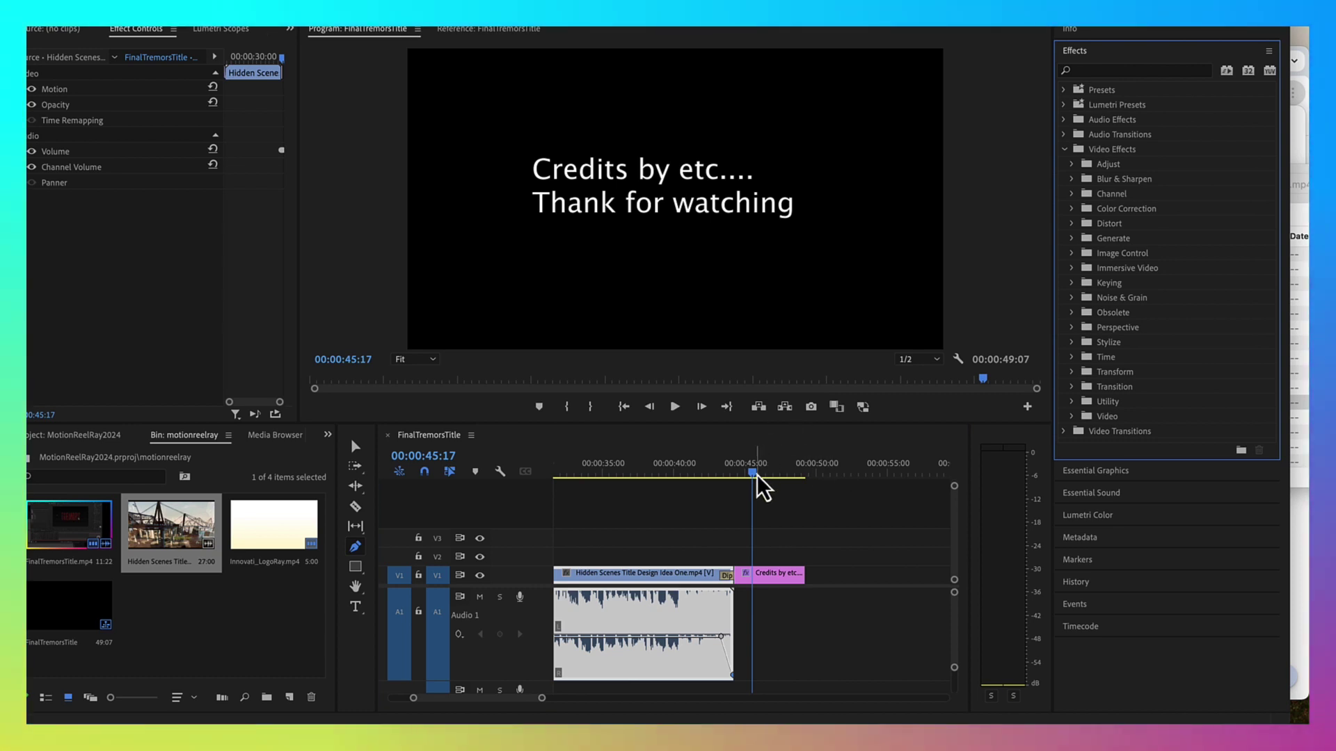
left_click_drag(751, 474, 343, 447)
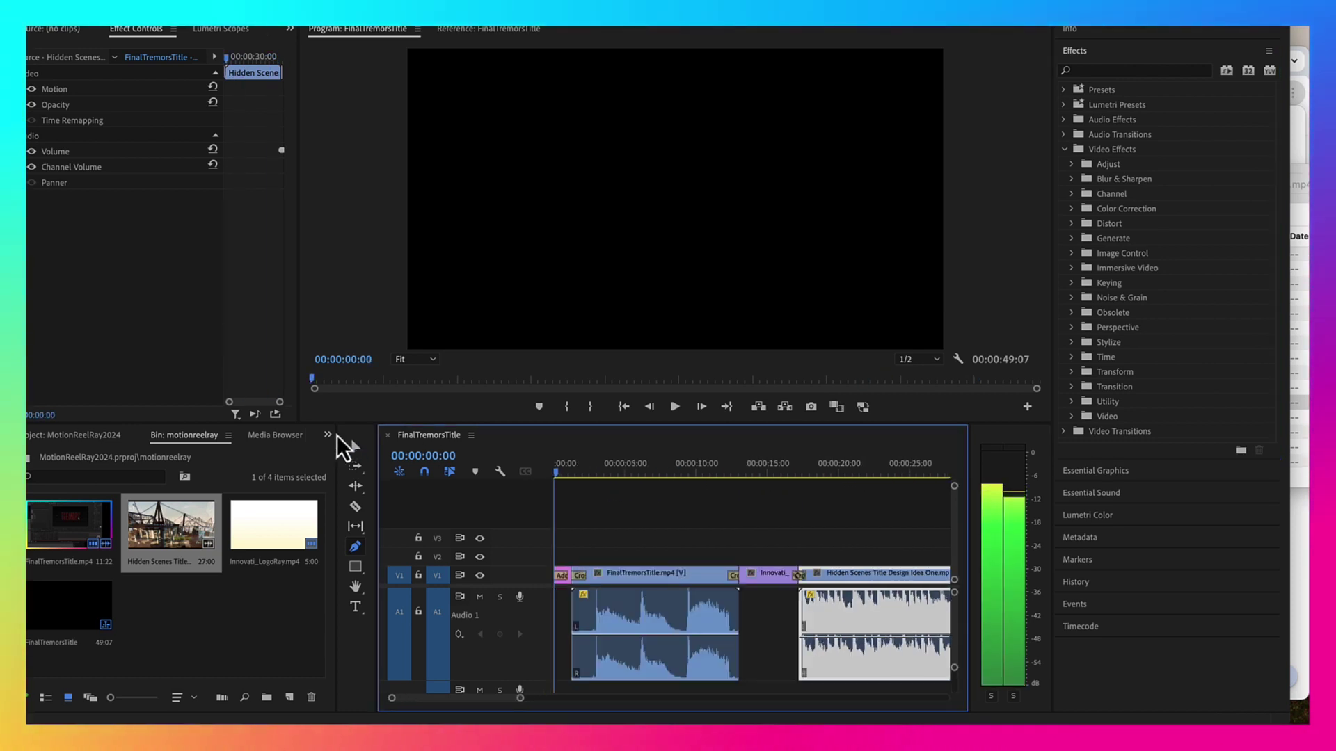
key("ctrl+s")
Select every clip with Edit > Select All and open the File menu for export
left_click(146, 12)
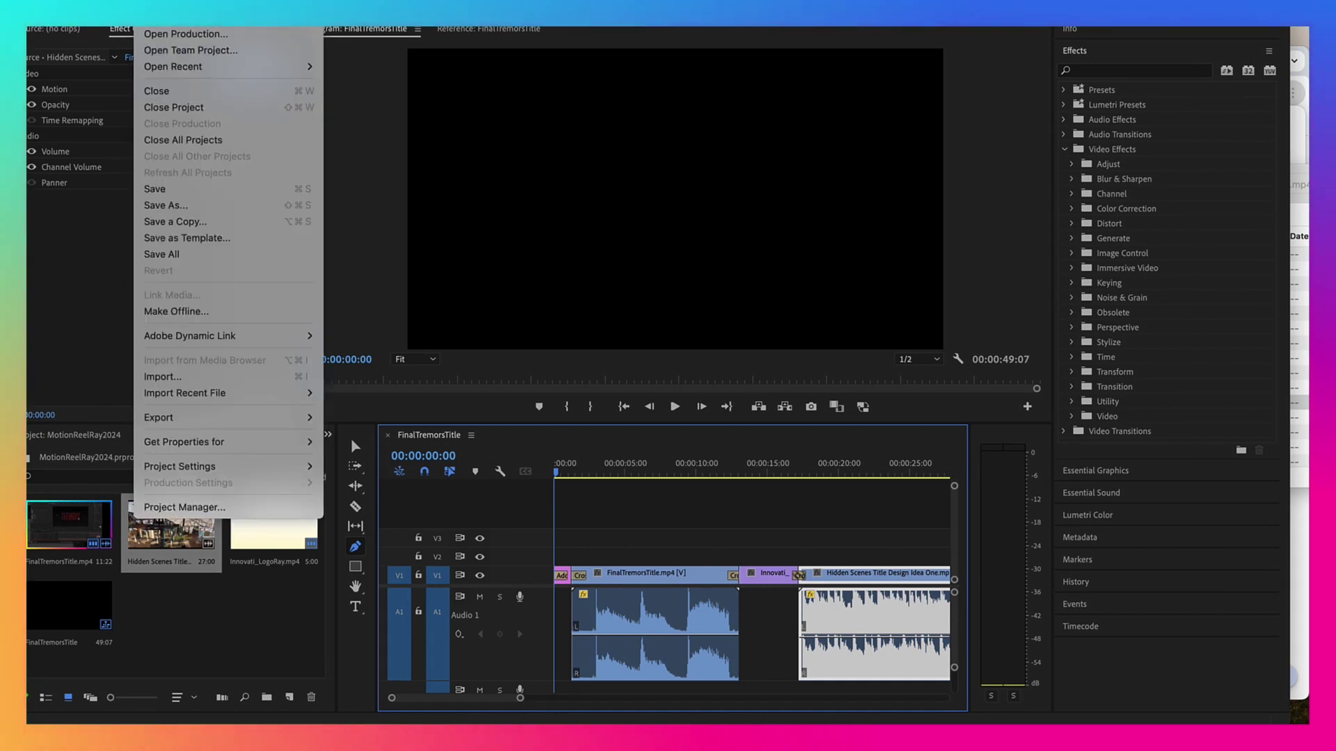
mouse_move(182, 12)
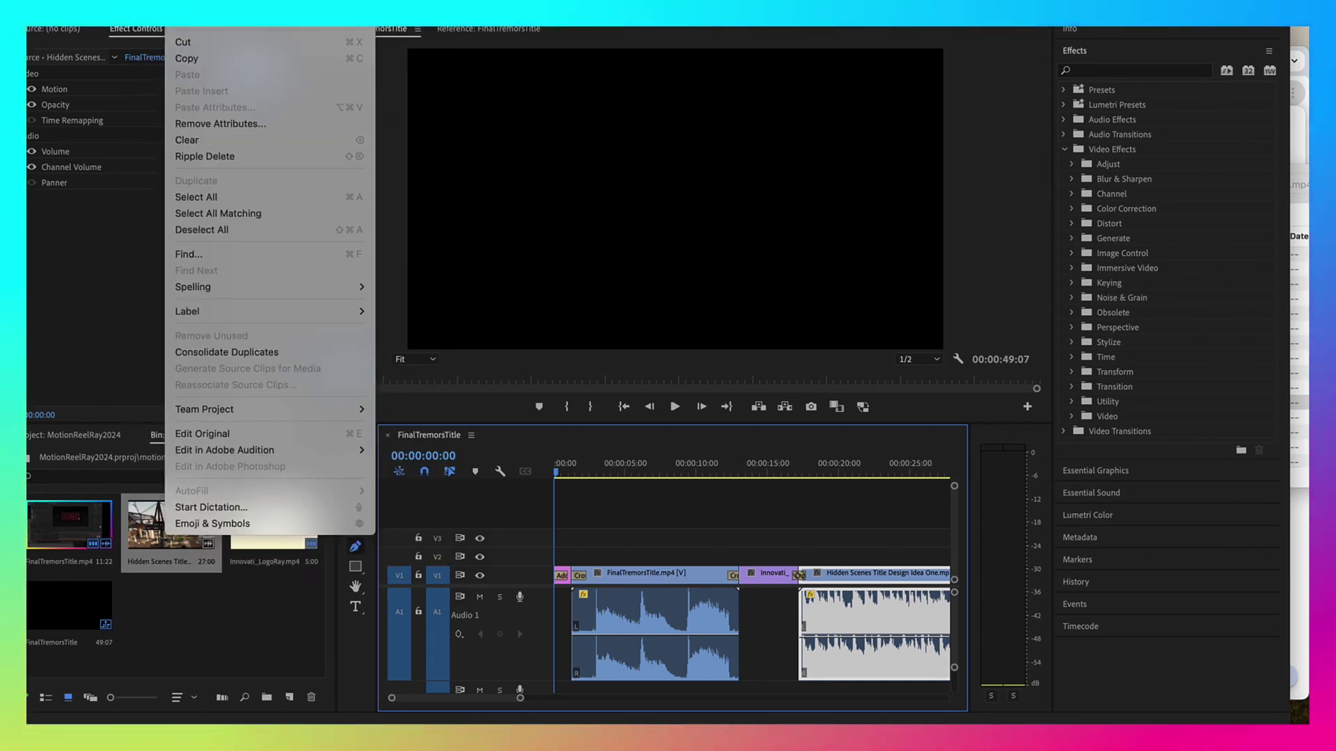
left_click(212, 205)
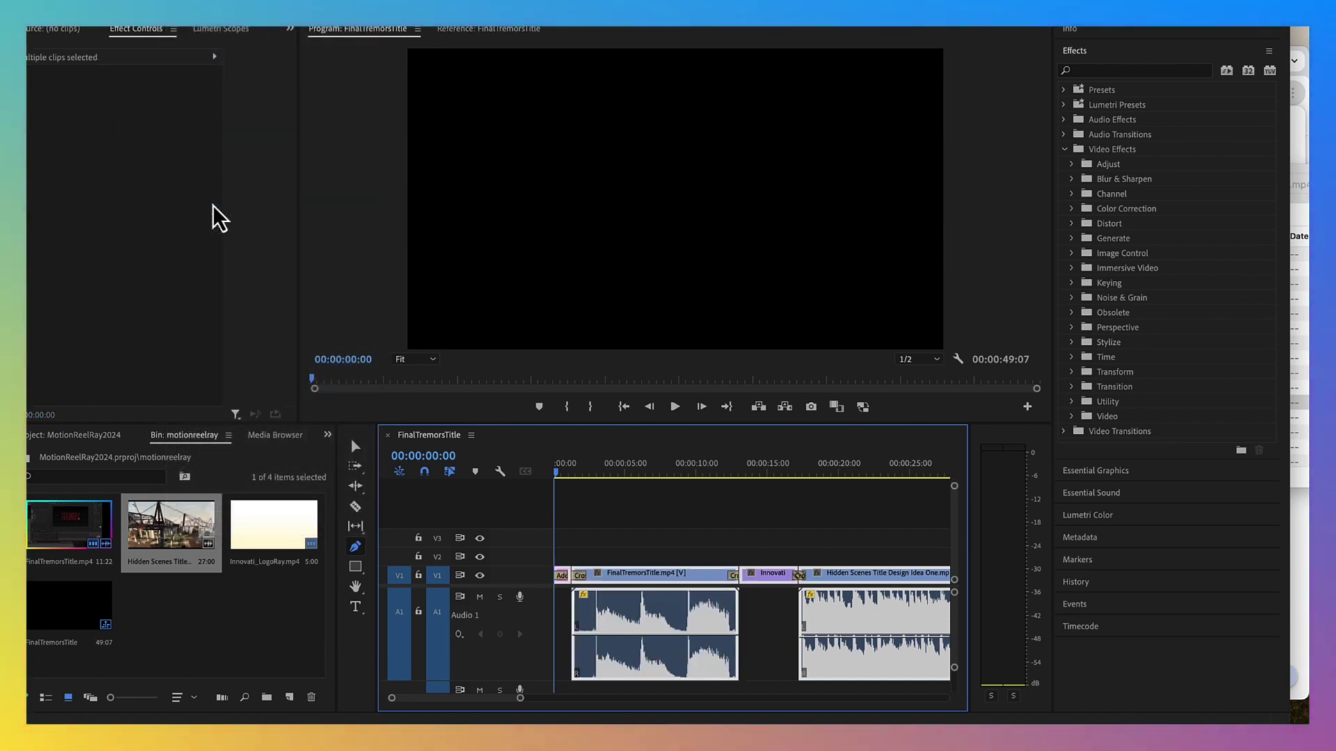
left_click(146, 12)
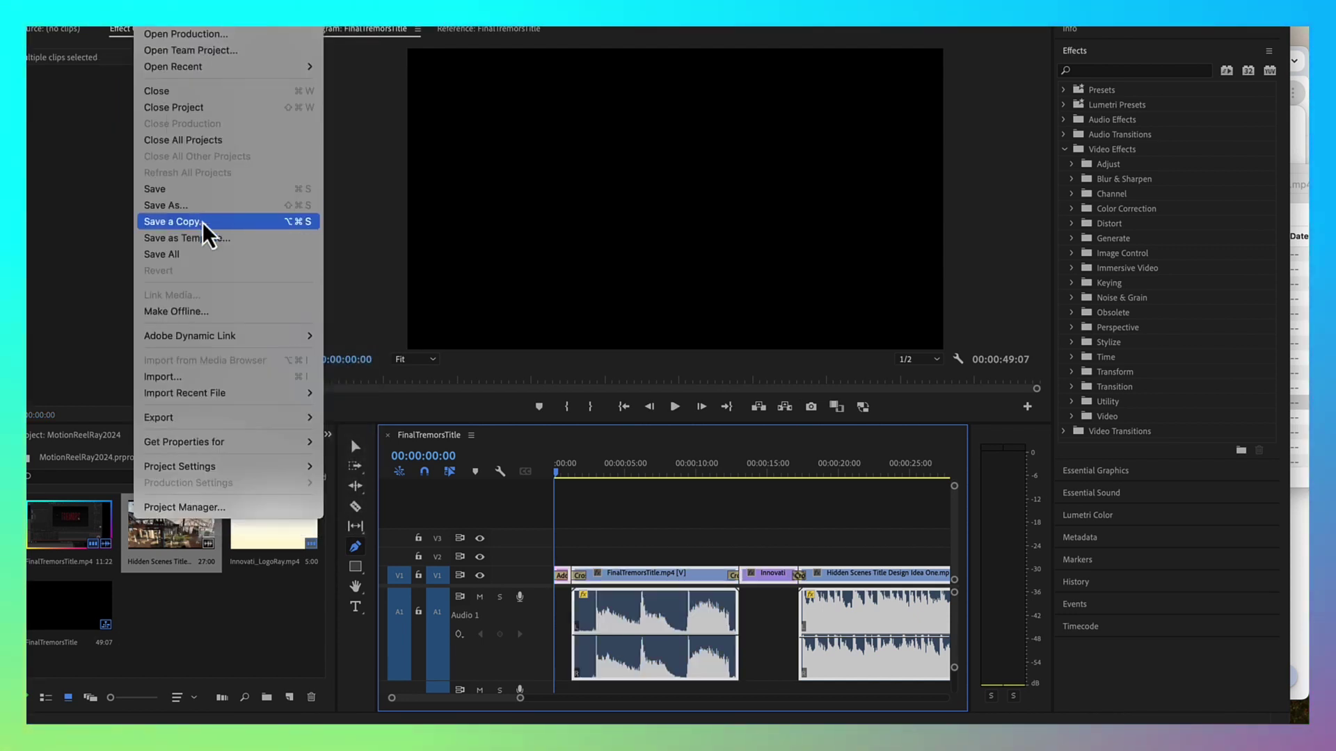
Open the H.264 export settings and rename the output file to MotioReelRay2024
mouse_move(201, 422)
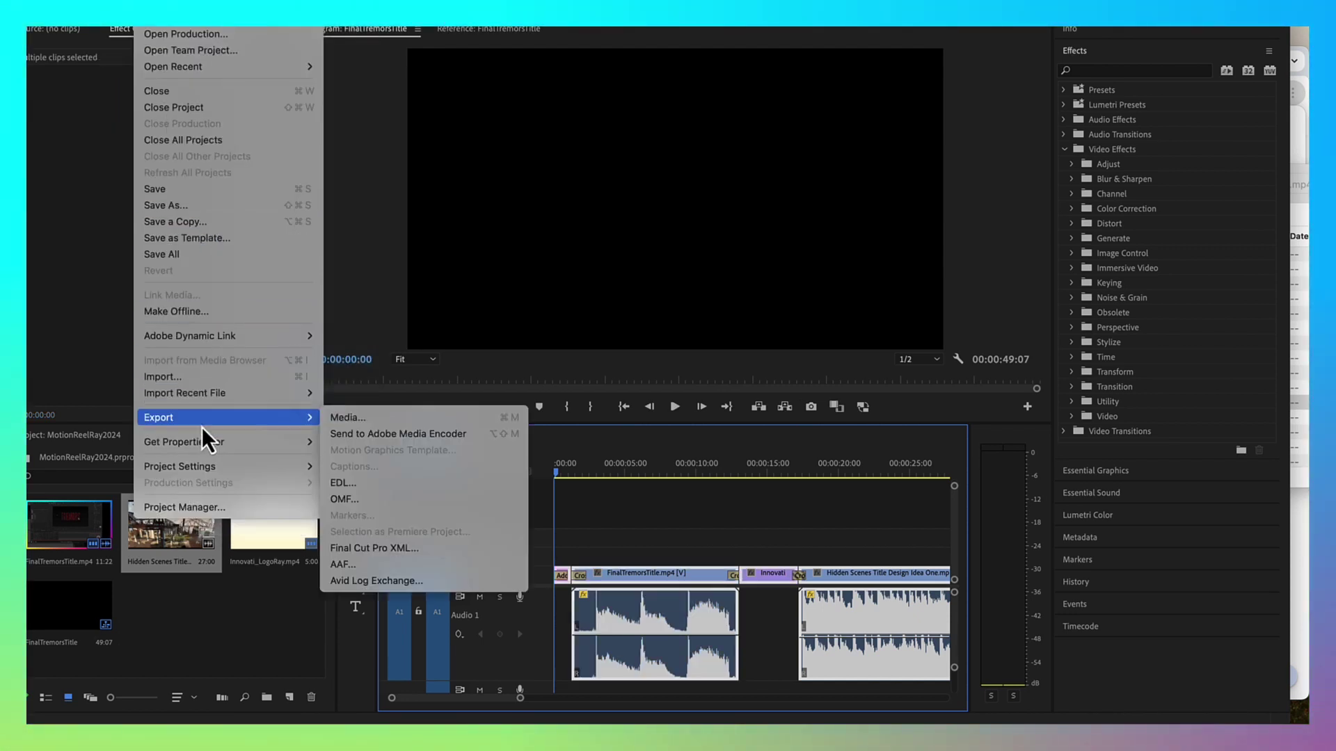
left_click(387, 421)
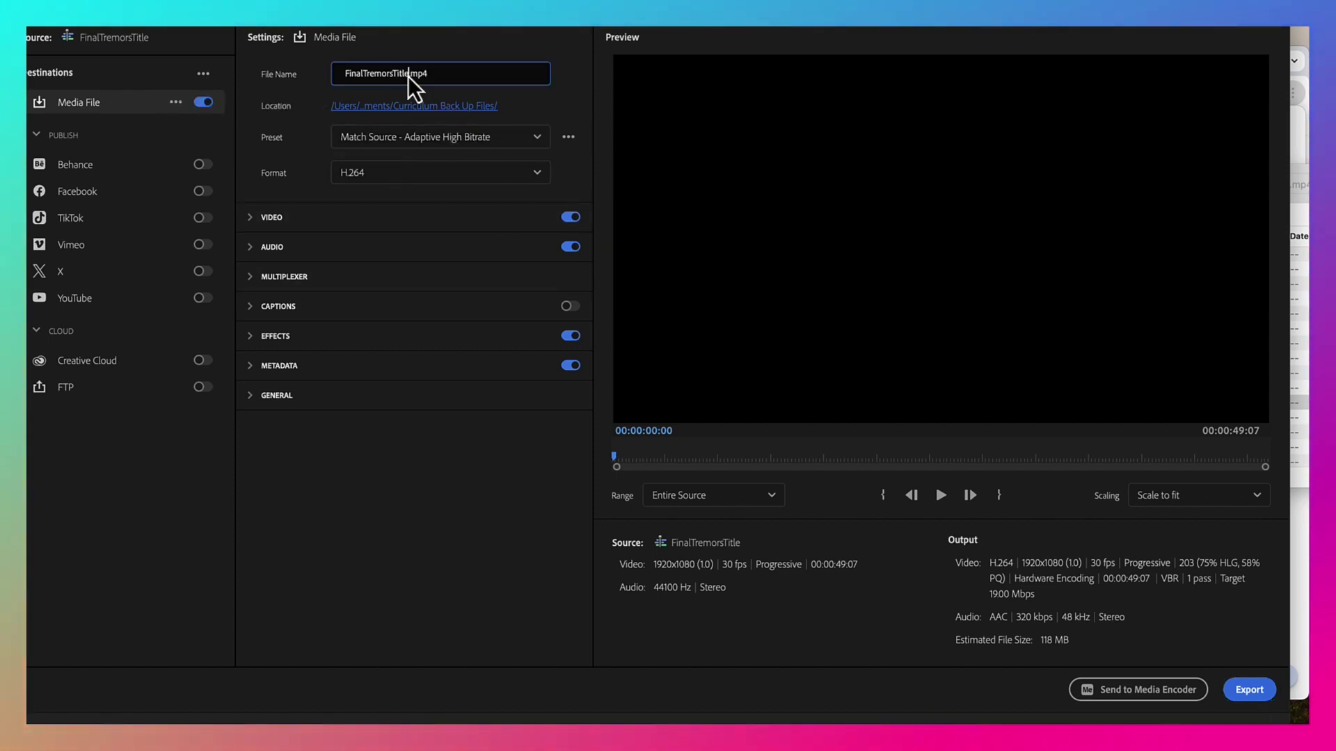
left_click_drag(407, 73, 314, 63)
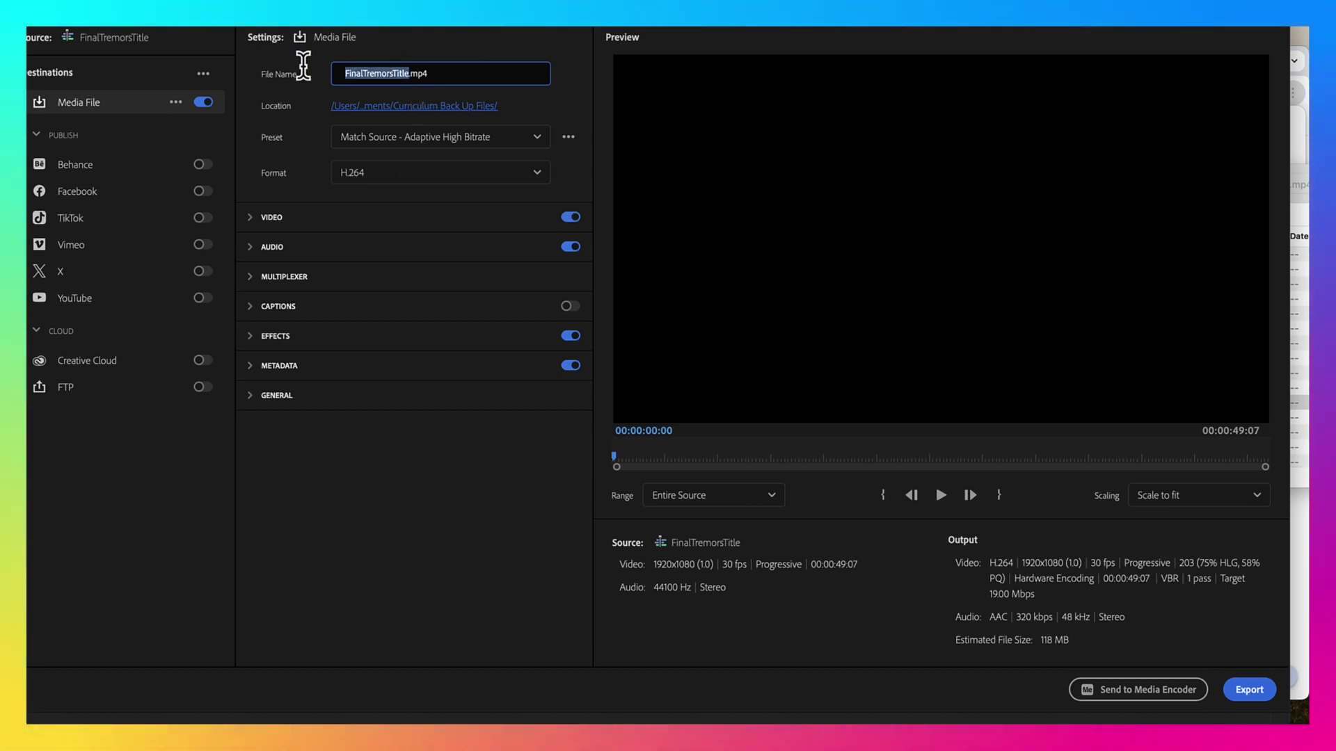
type("Mot")
type("ioRee")
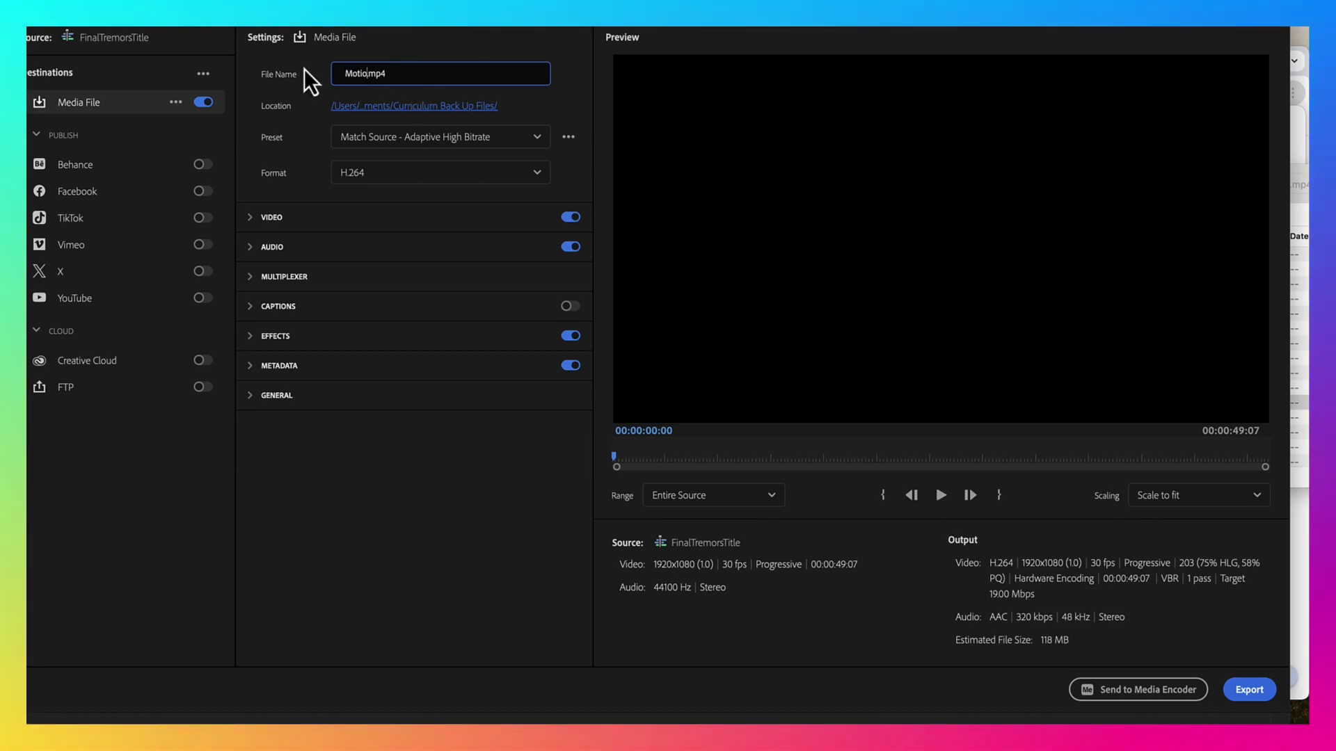
type("lRay")
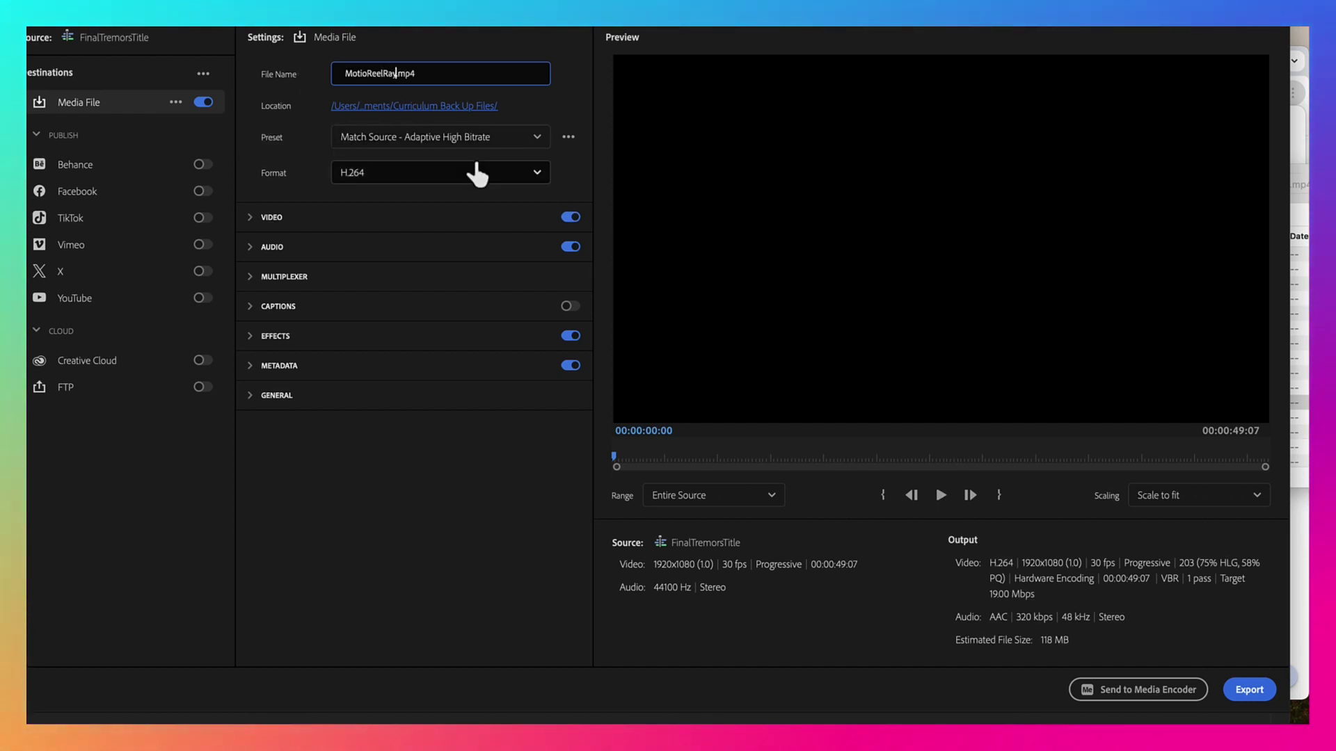
type("2024")
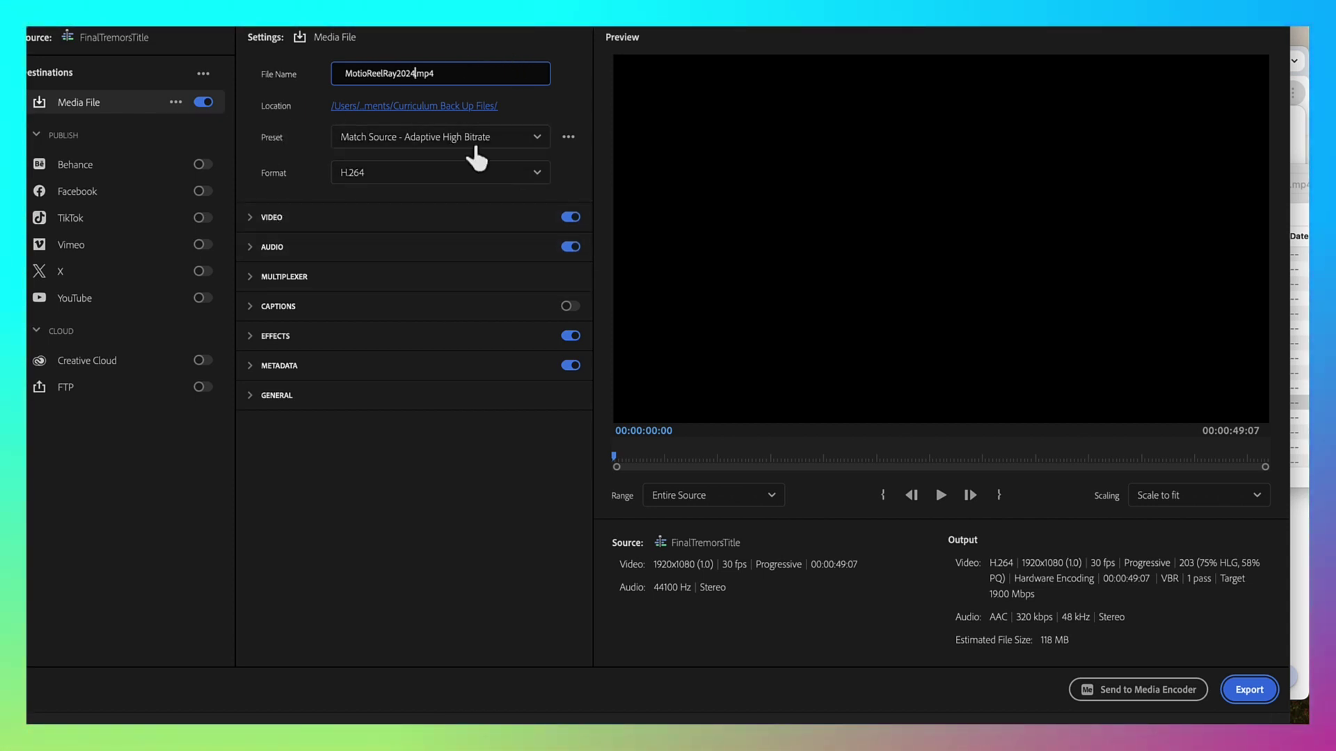
Export the sequence to MP4 and open YouTube in the browser
left_click(1249, 690)
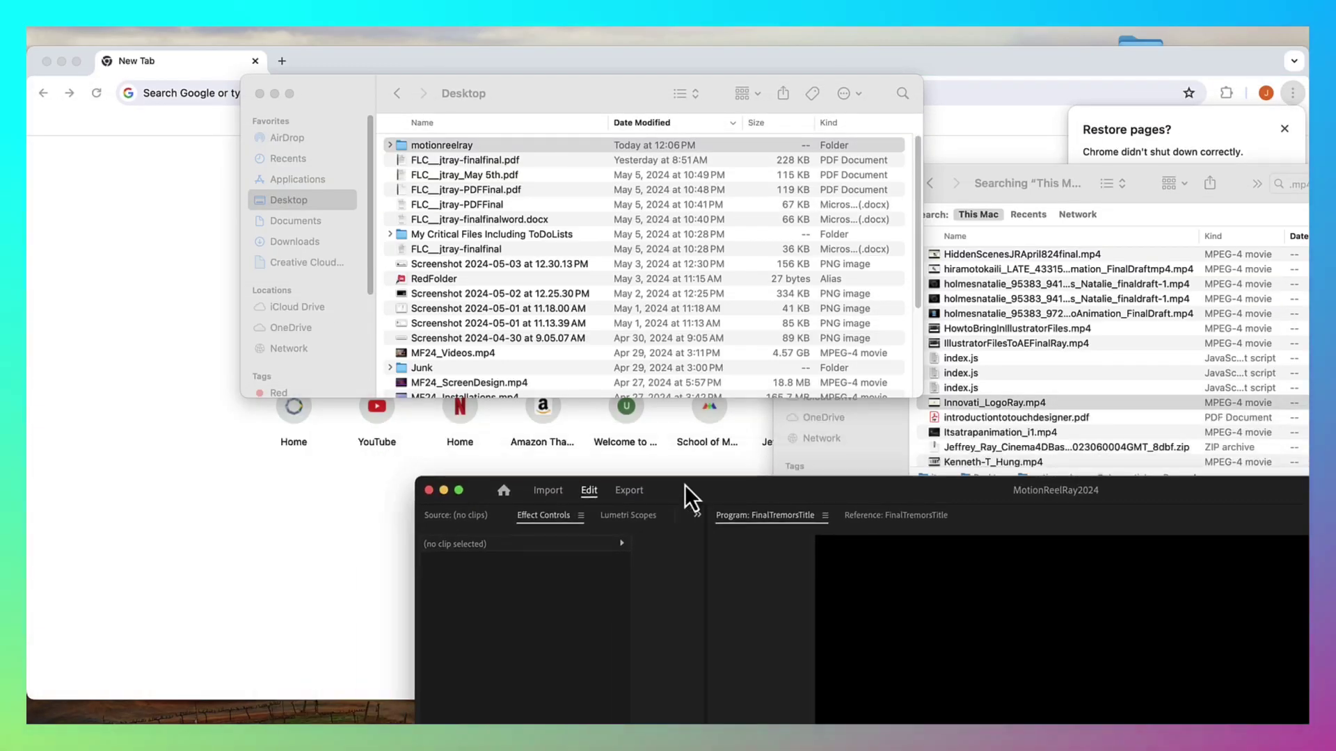
left_click(335, 618)
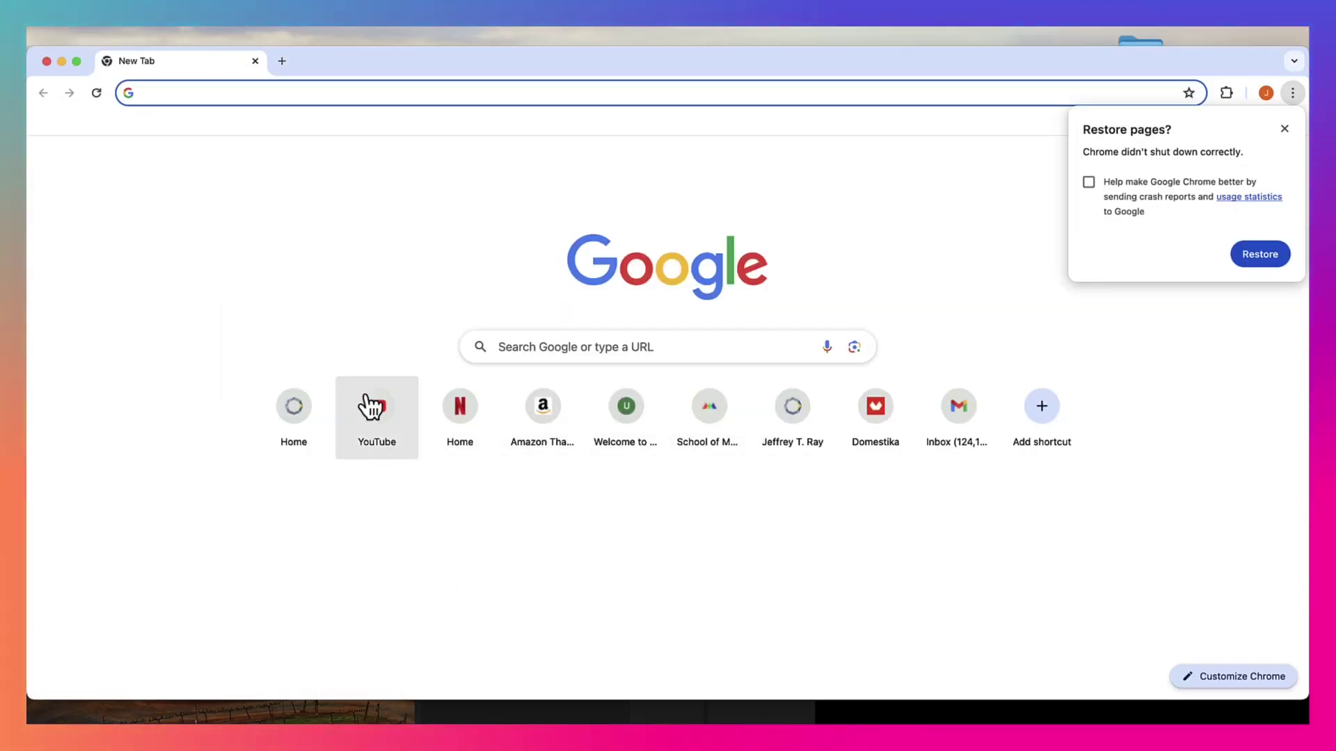
left_click(376, 421)
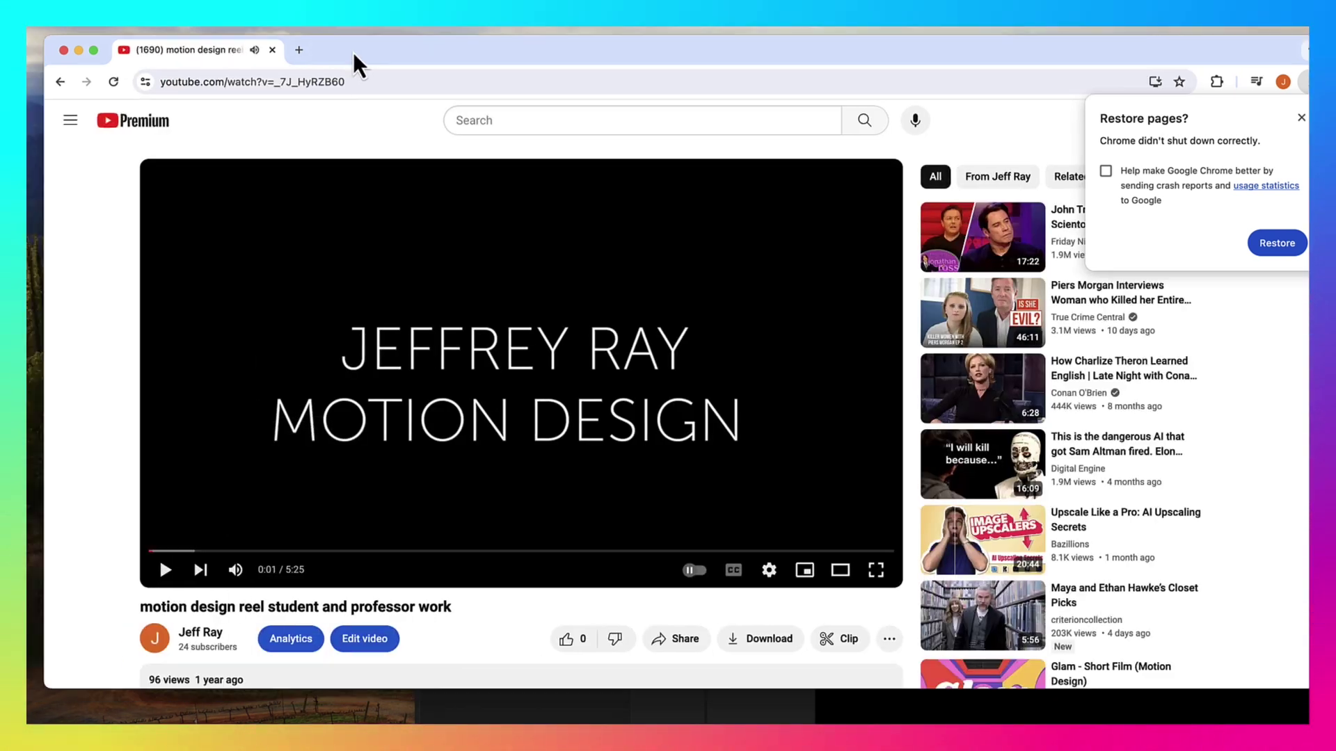
left_click_drag(353, 52, 424, 7)
Navigate to the channel's list of uploaded videos
left_click(126, 87)
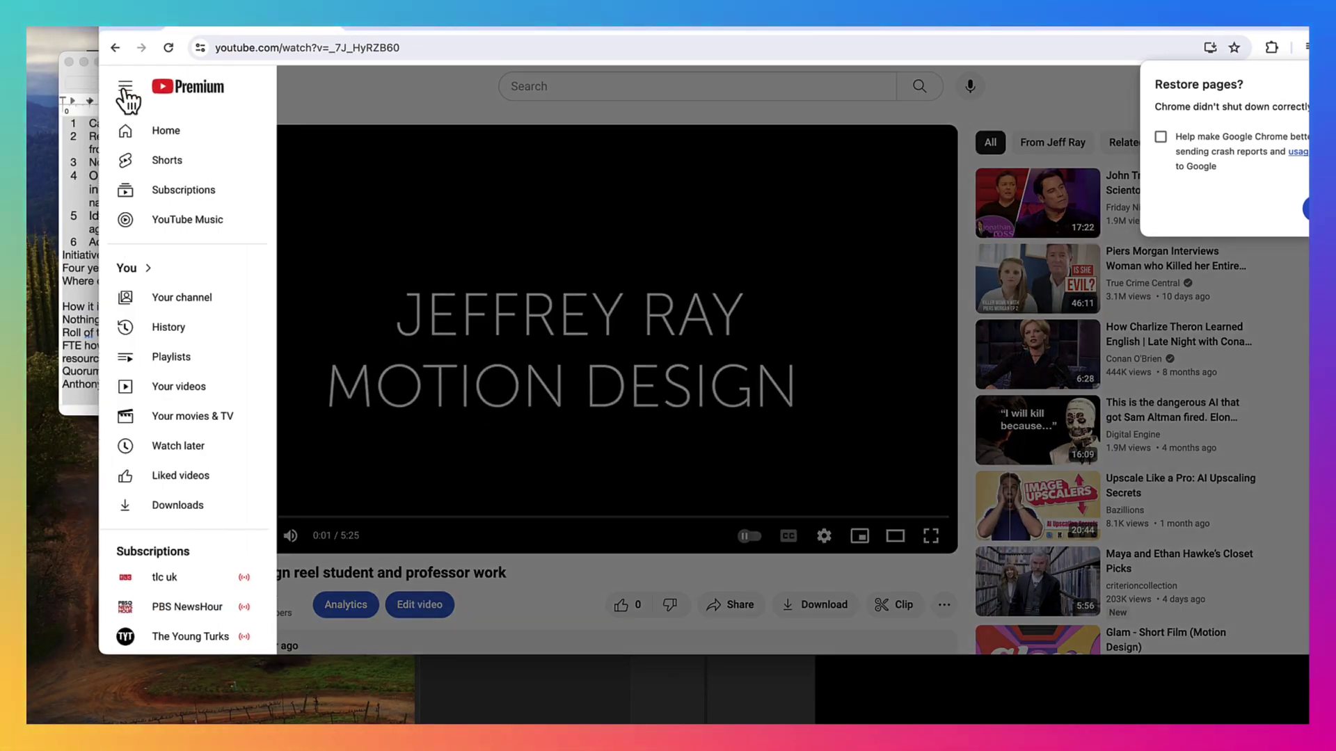
left_click(195, 299)
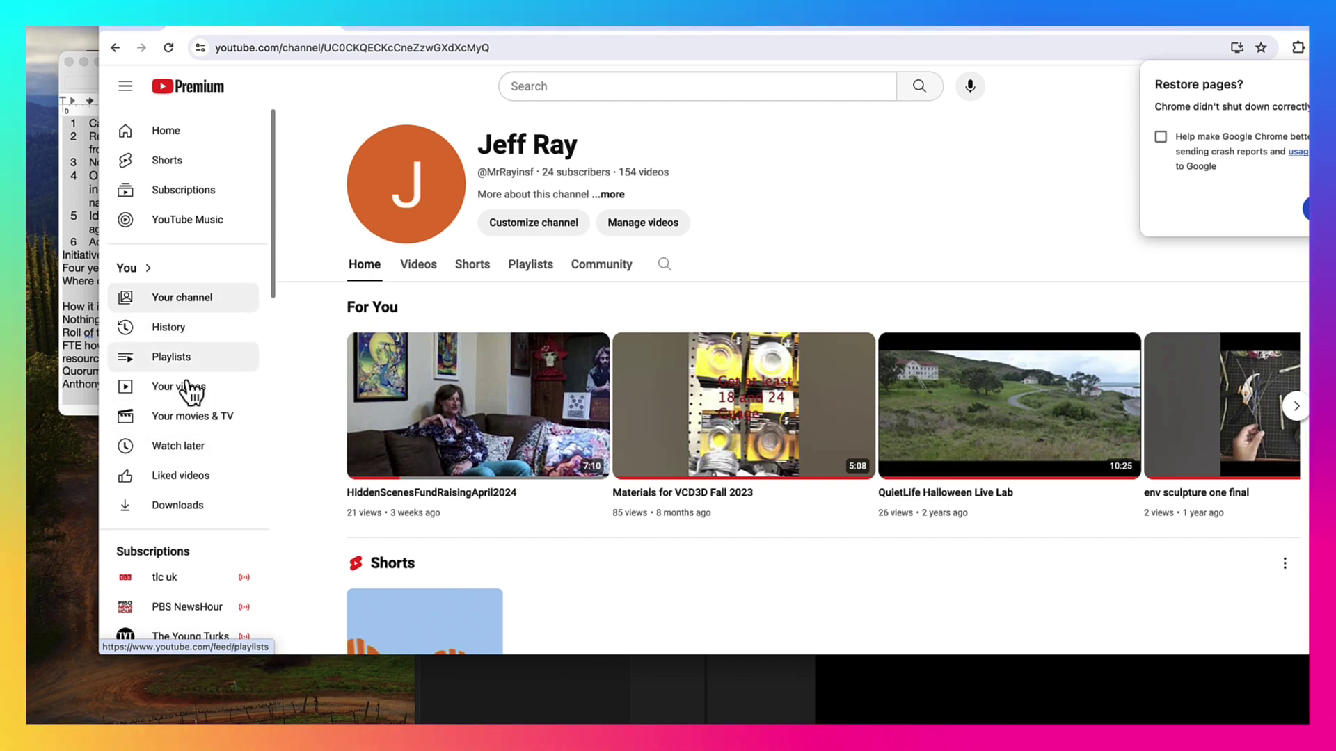
left_click(185, 390)
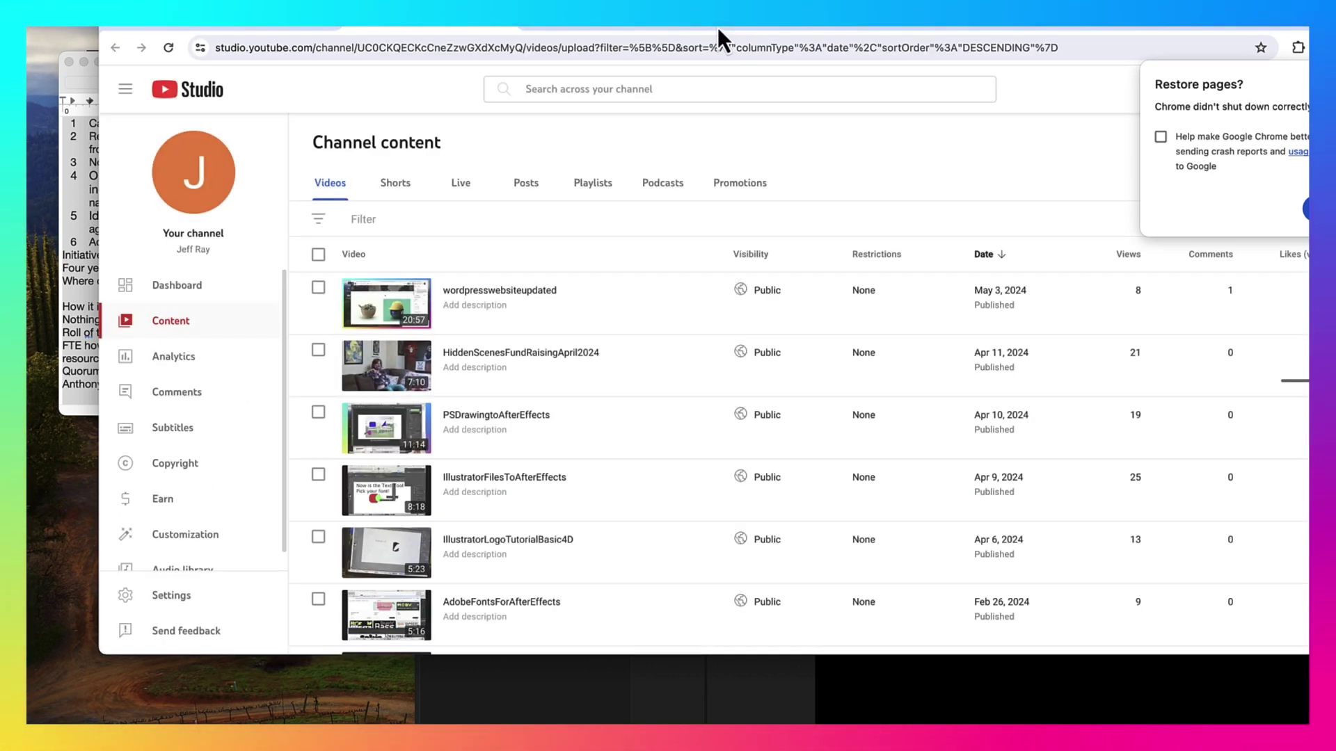
left_click_drag(718, 23, 644, 21)
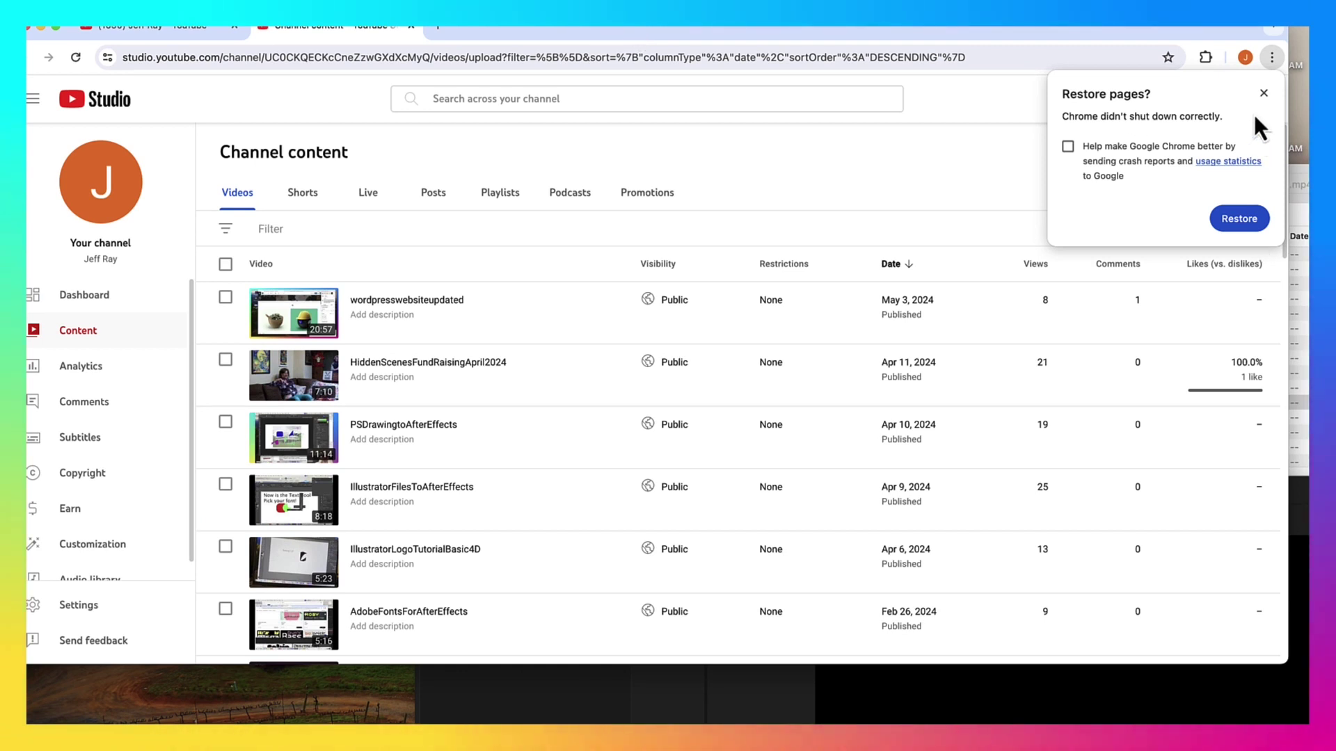
Dismiss the restore-pages prompt and start a new video upload via Create > Upload videos
left_click(1264, 92)
left_click(1199, 105)
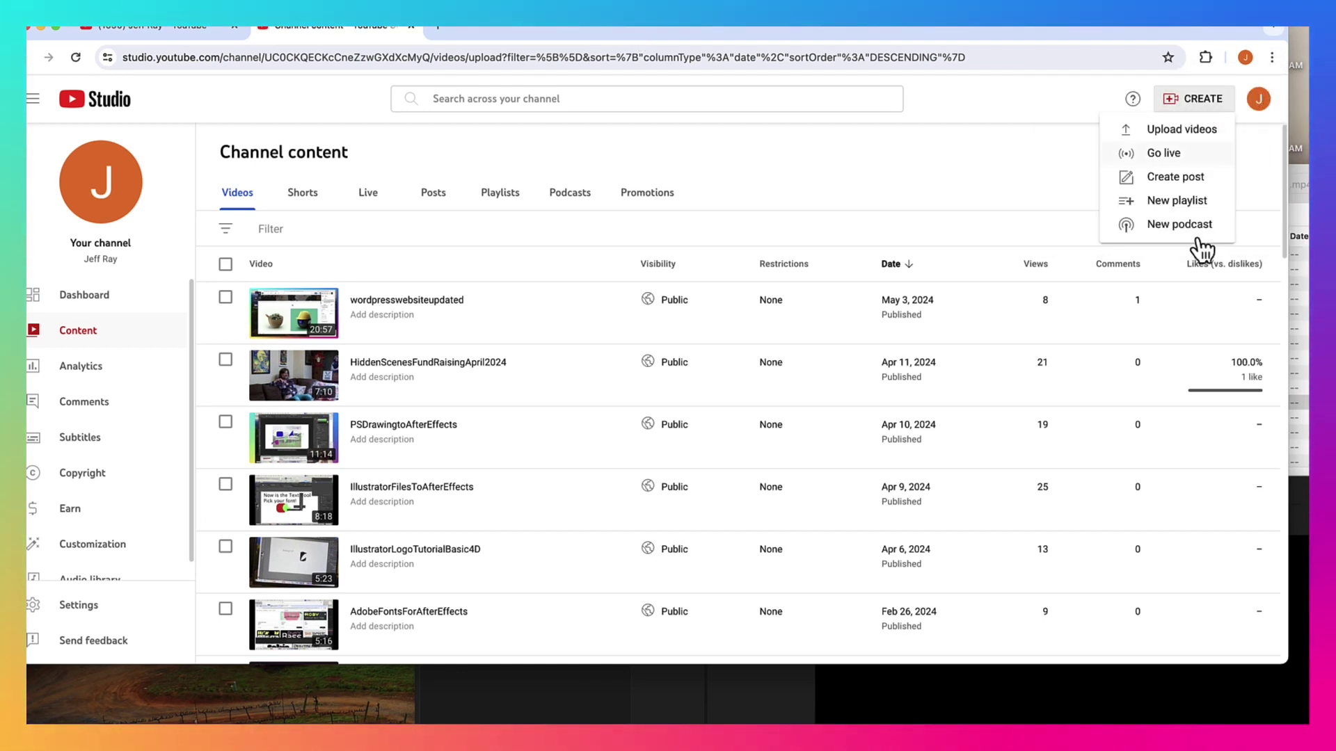
left_click(1182, 131)
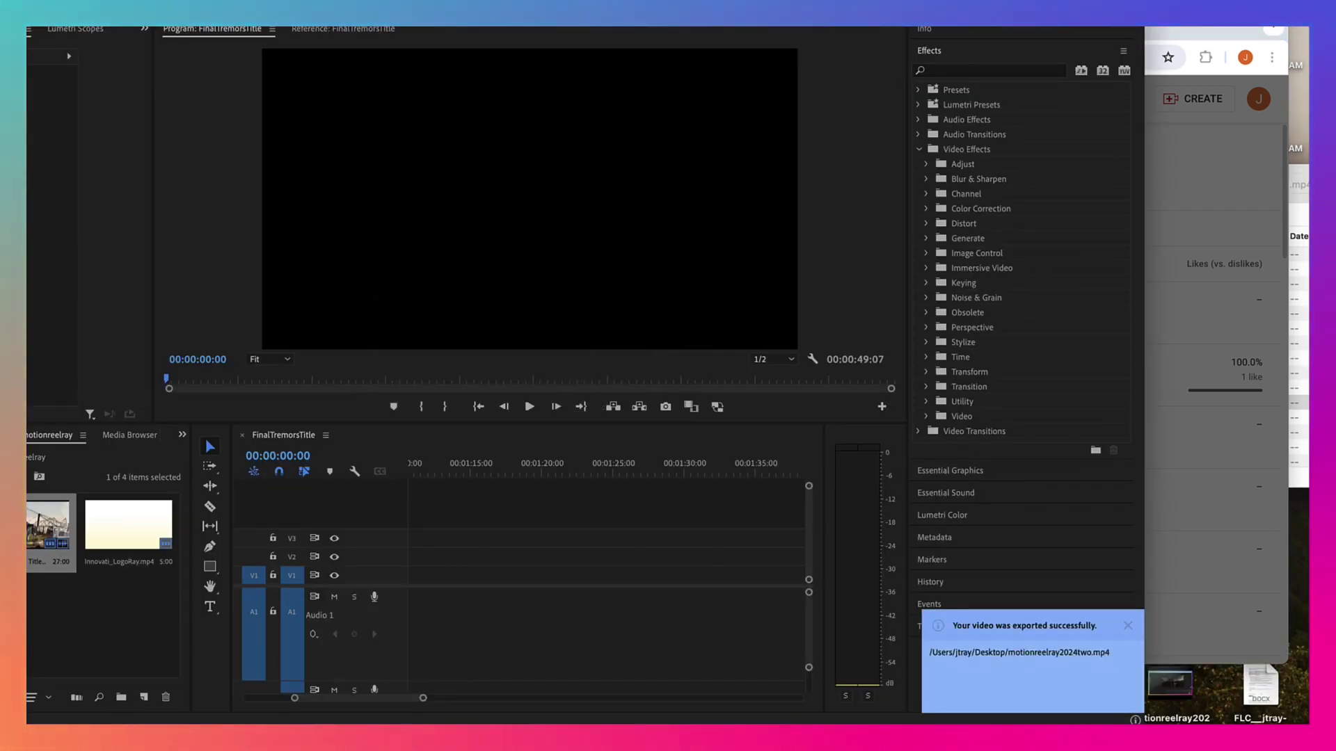
left_click_drag(282, 27, 569, 321)
Upload motionreelray2024two.mp4 from the Desktop
left_click(508, 45)
left_click(650, 459)
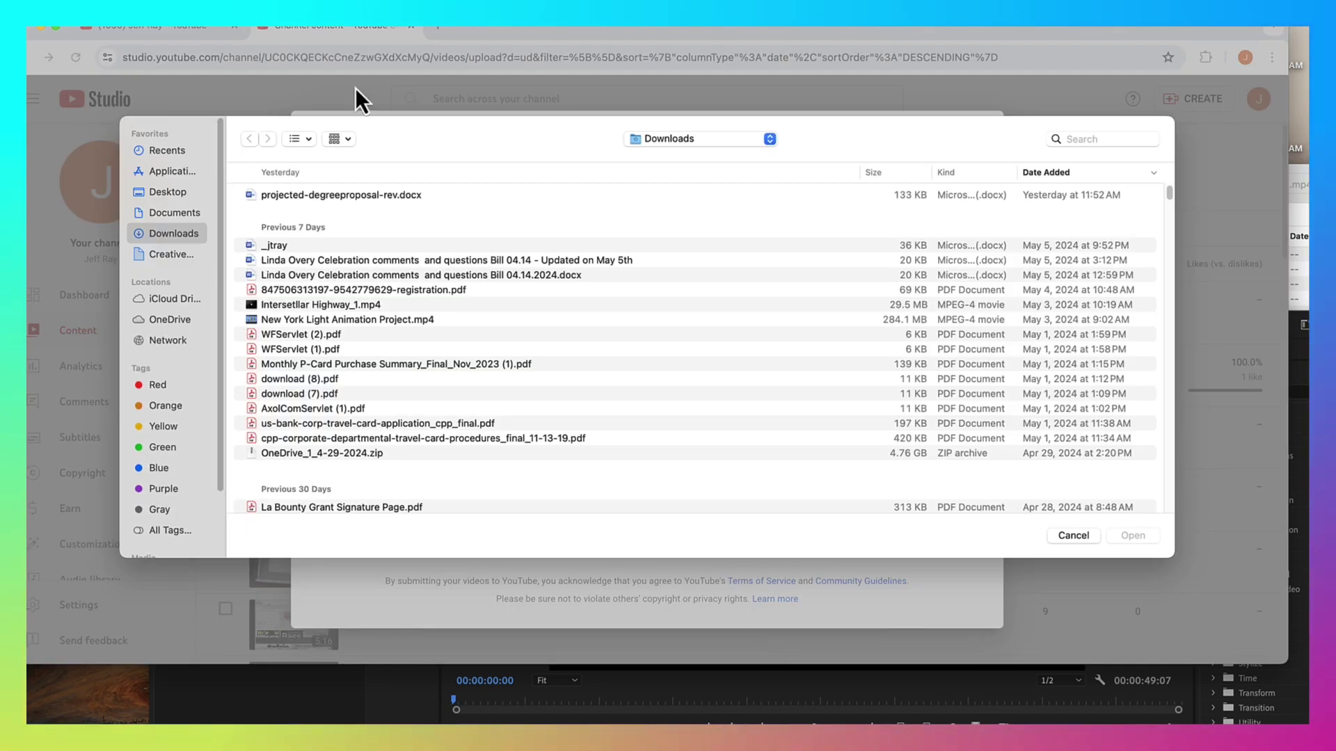
left_click(168, 195)
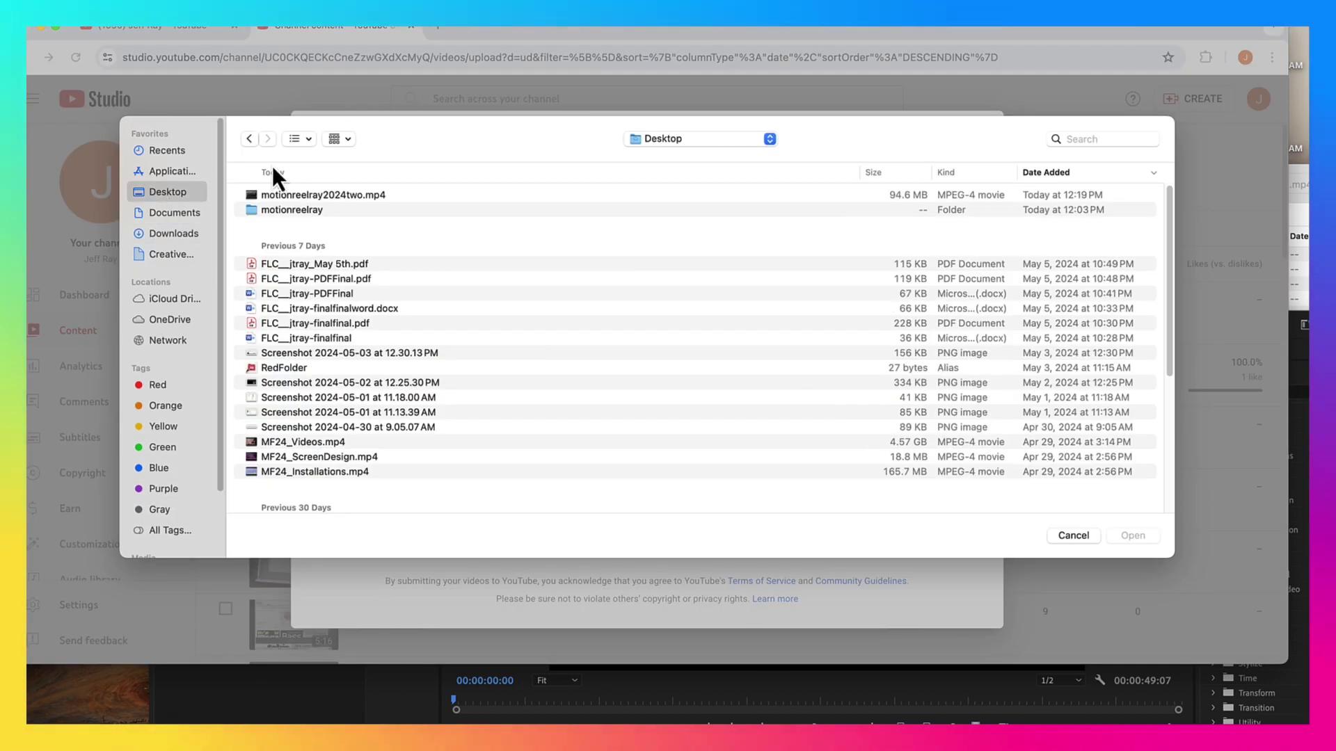
left_click(335, 201)
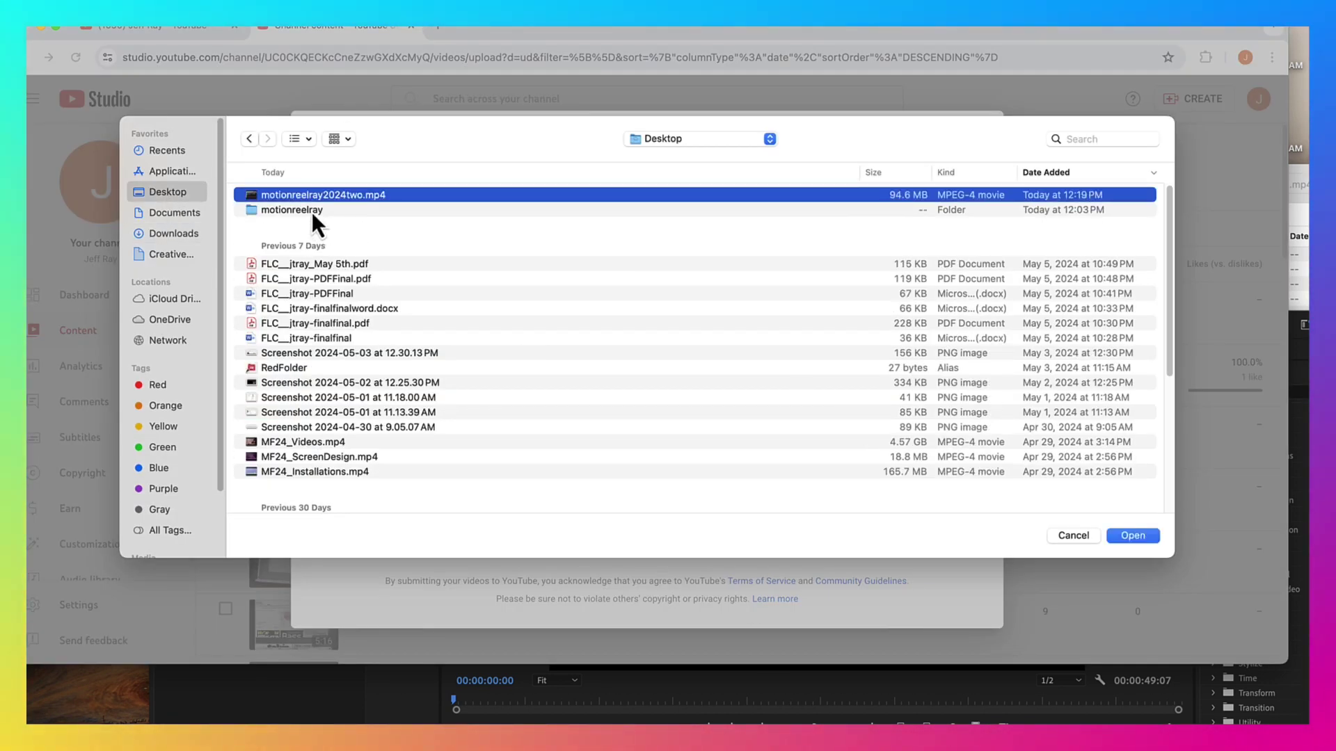
left_click(1151, 542)
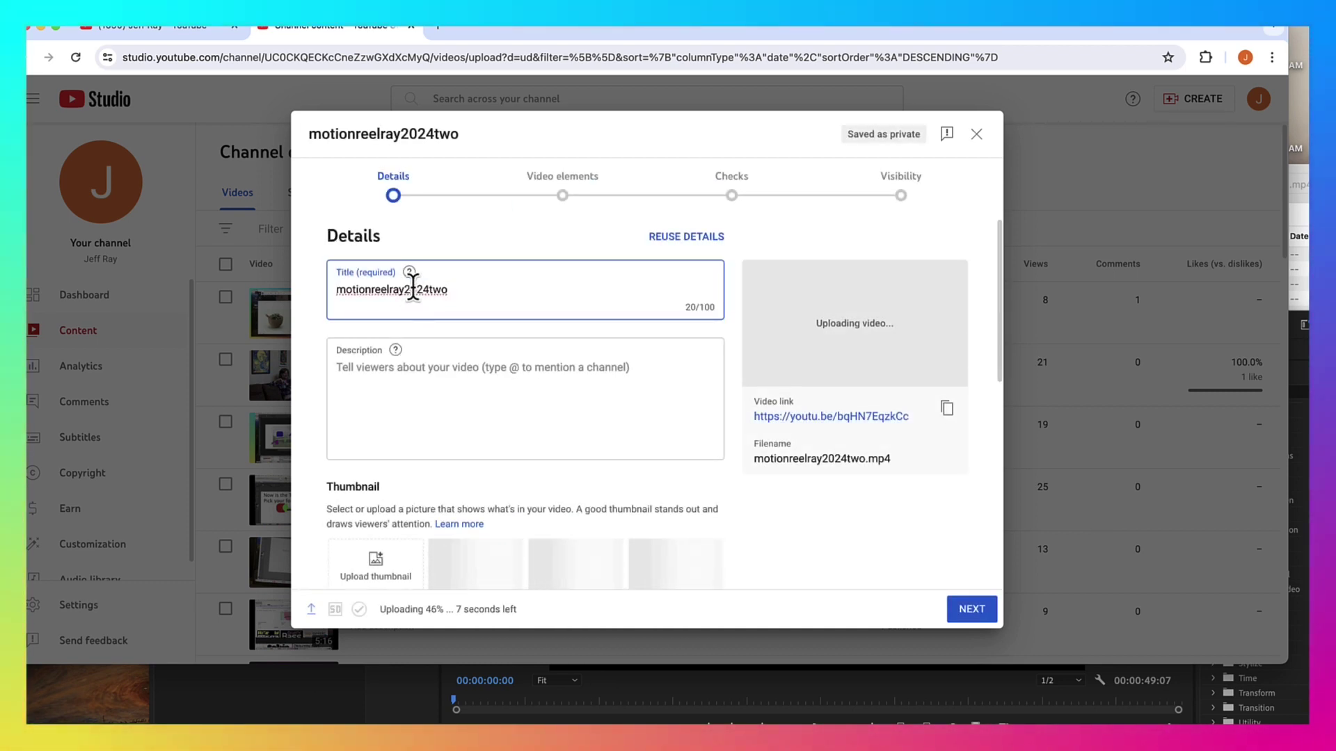
Correct the video title to Motionreelray2024 with a capital M
key("BackSpace")
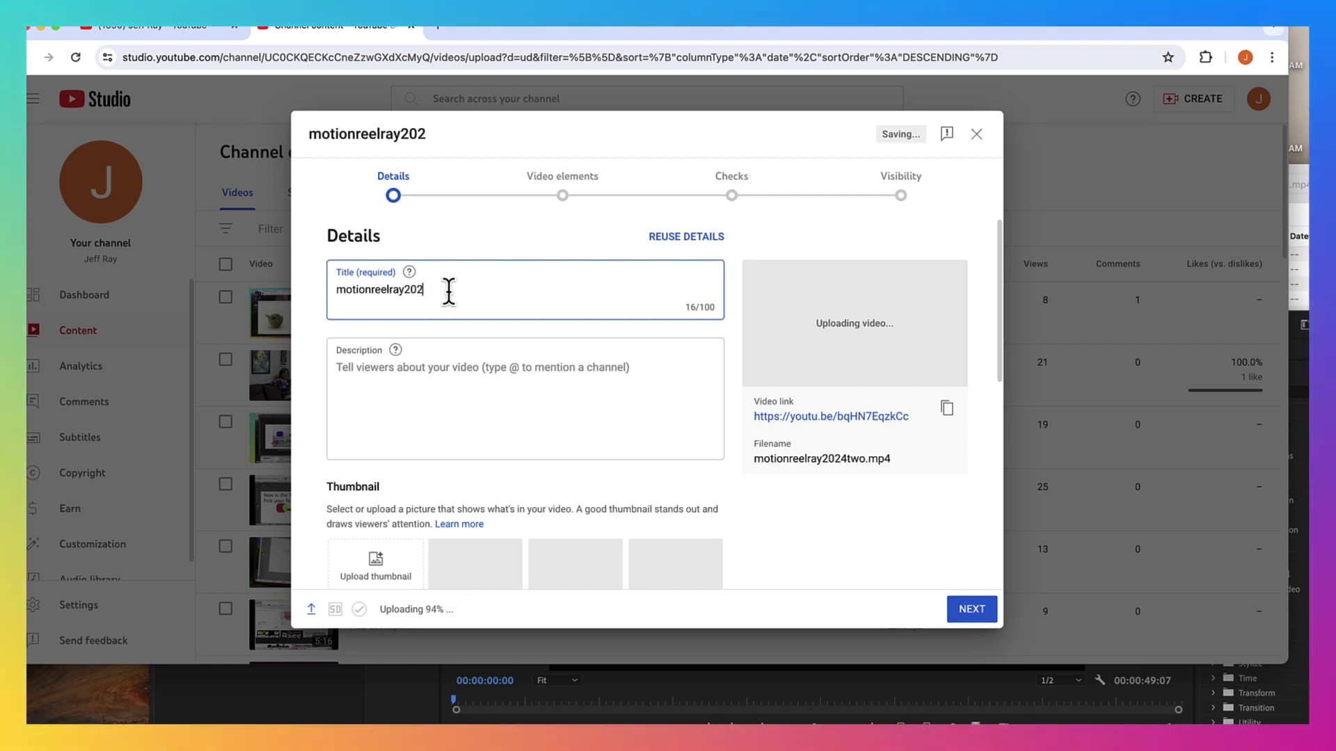
type("4")
left_click(343, 290)
key("BackSpace")
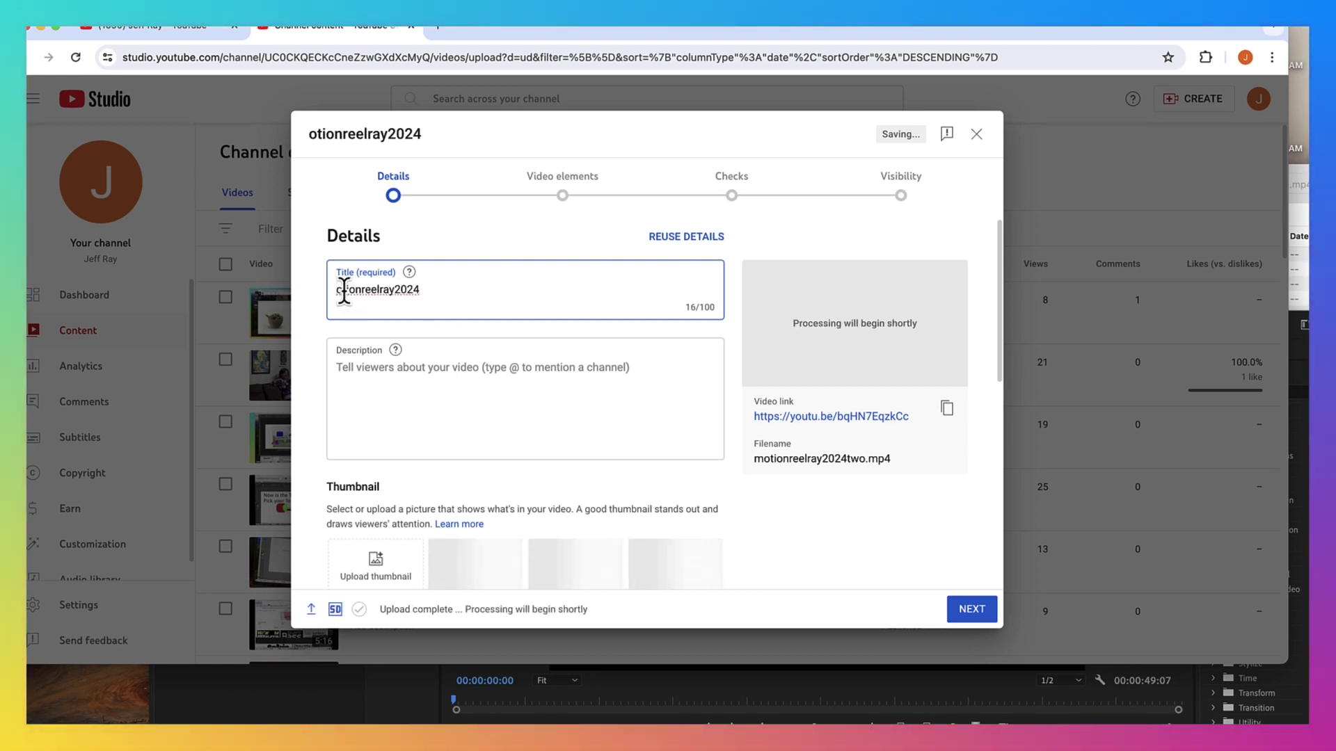
type("M")
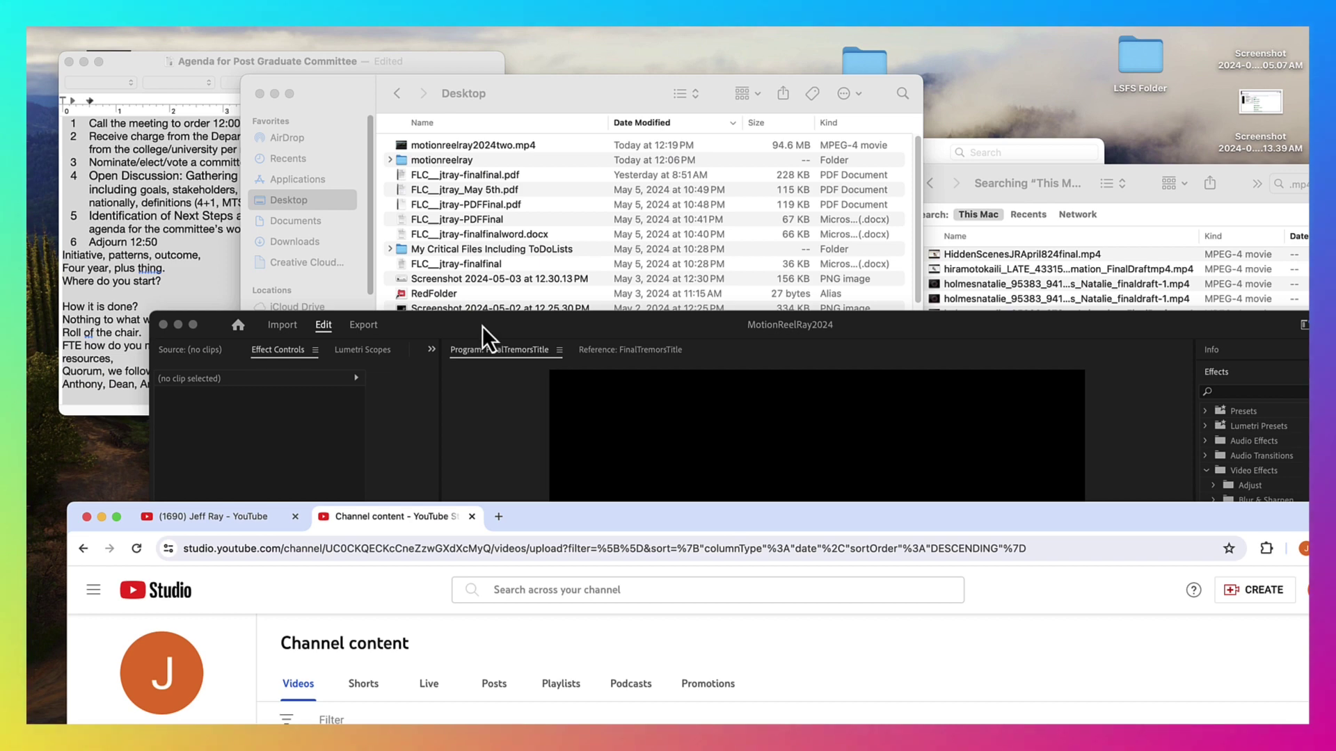
Save the upload as a draft and bring YouTube Studio to the front
left_click(465, 319)
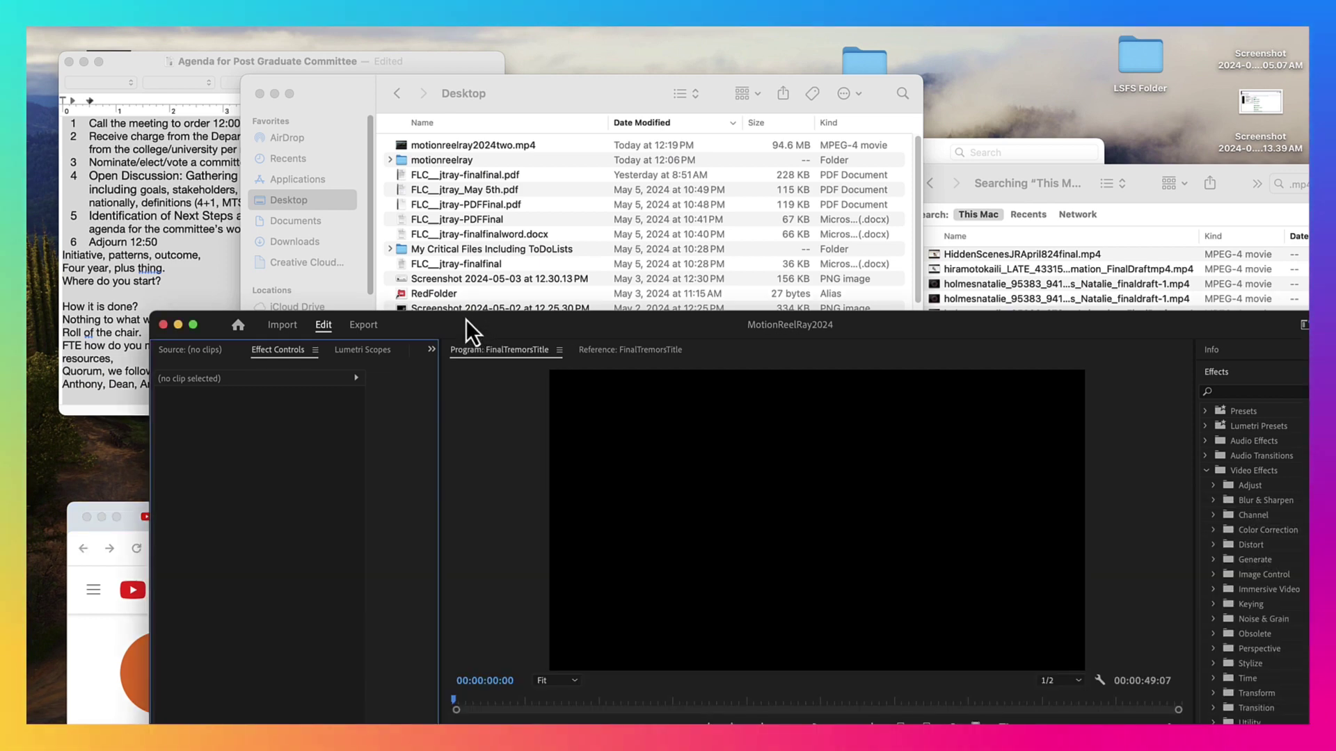
left_click_drag(461, 223, 562, 77)
left_click_drag(135, 511, 128, 164)
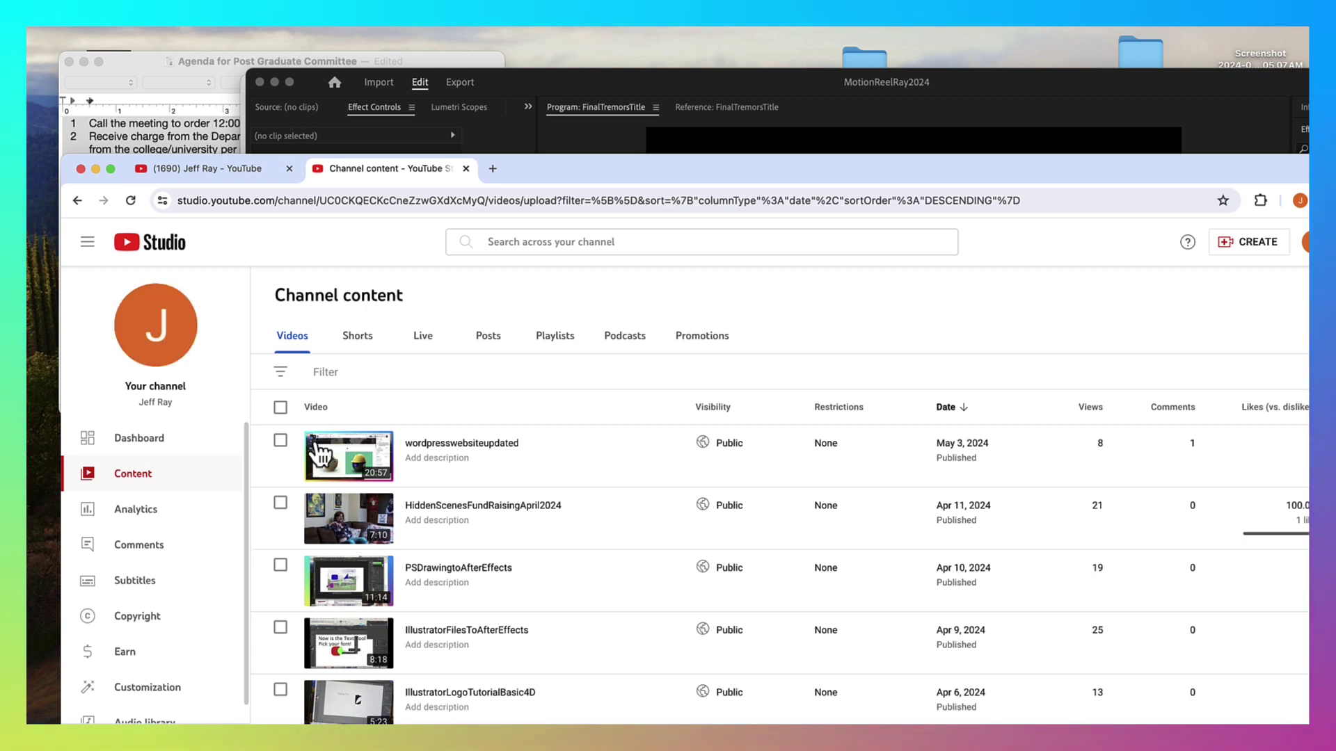
left_click_drag(541, 177, 494, 32)
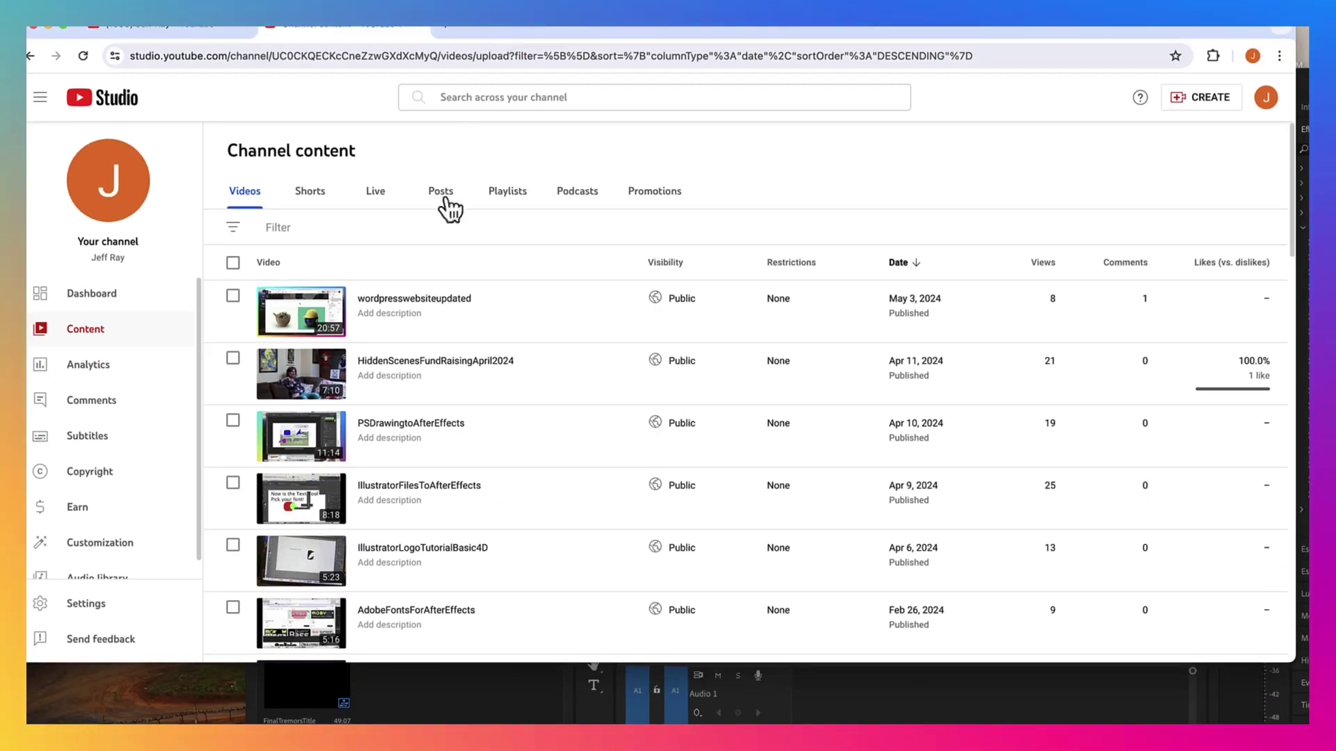
Copy the wordpresswebsiteupdated video's link, then copy its share link from the watch page
left_click(416, 300)
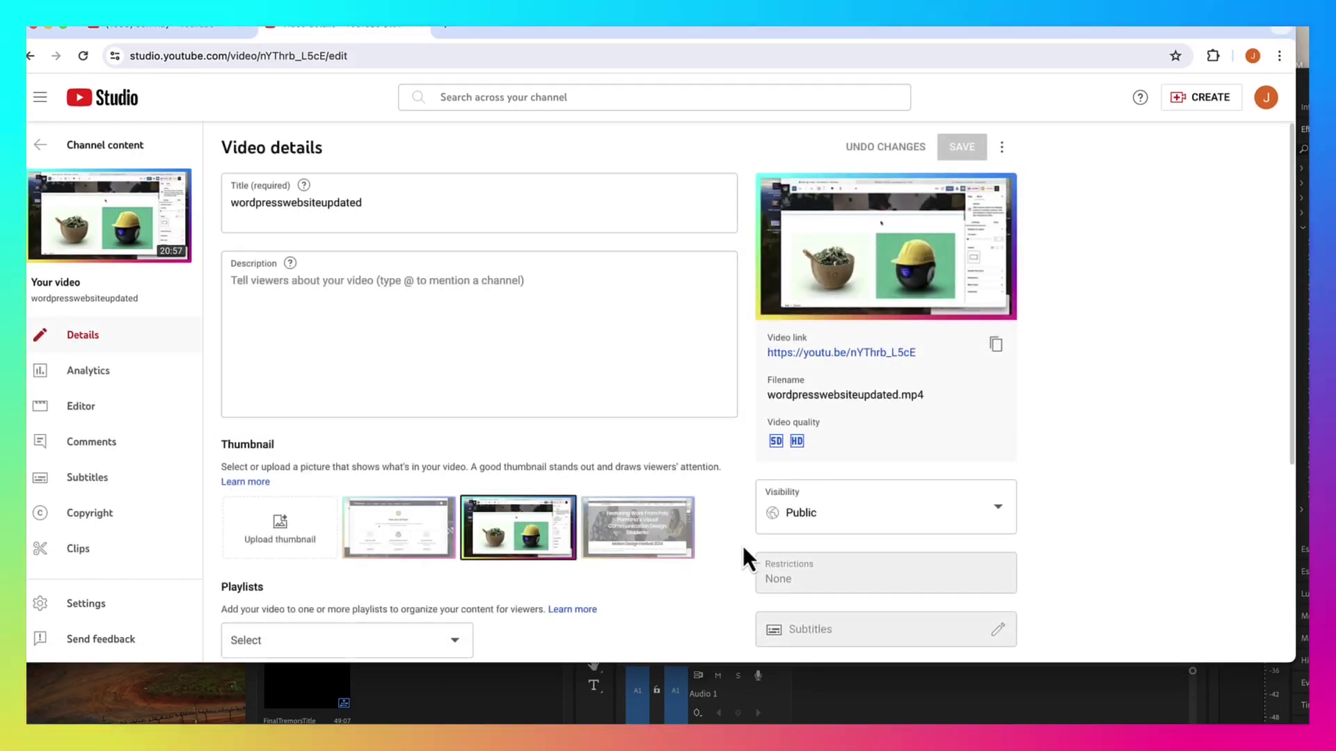
left_click(996, 345)
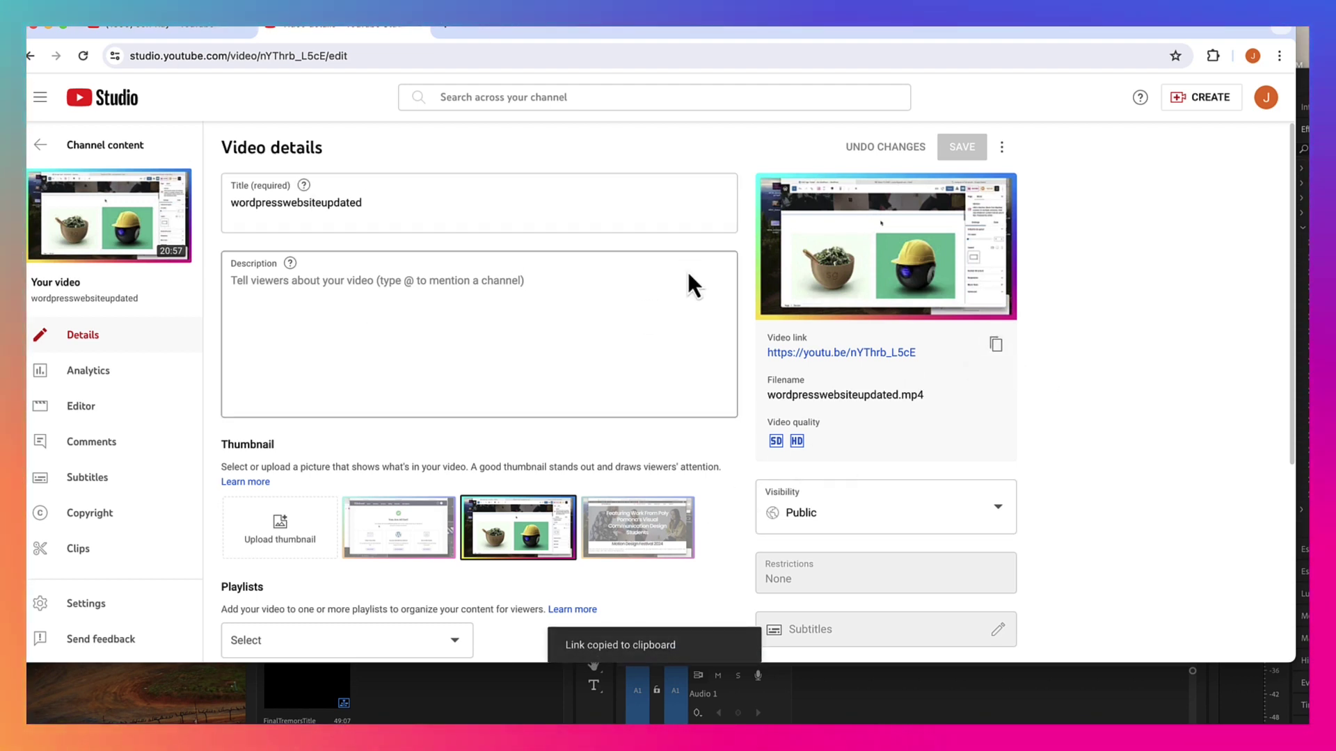
left_click(822, 355)
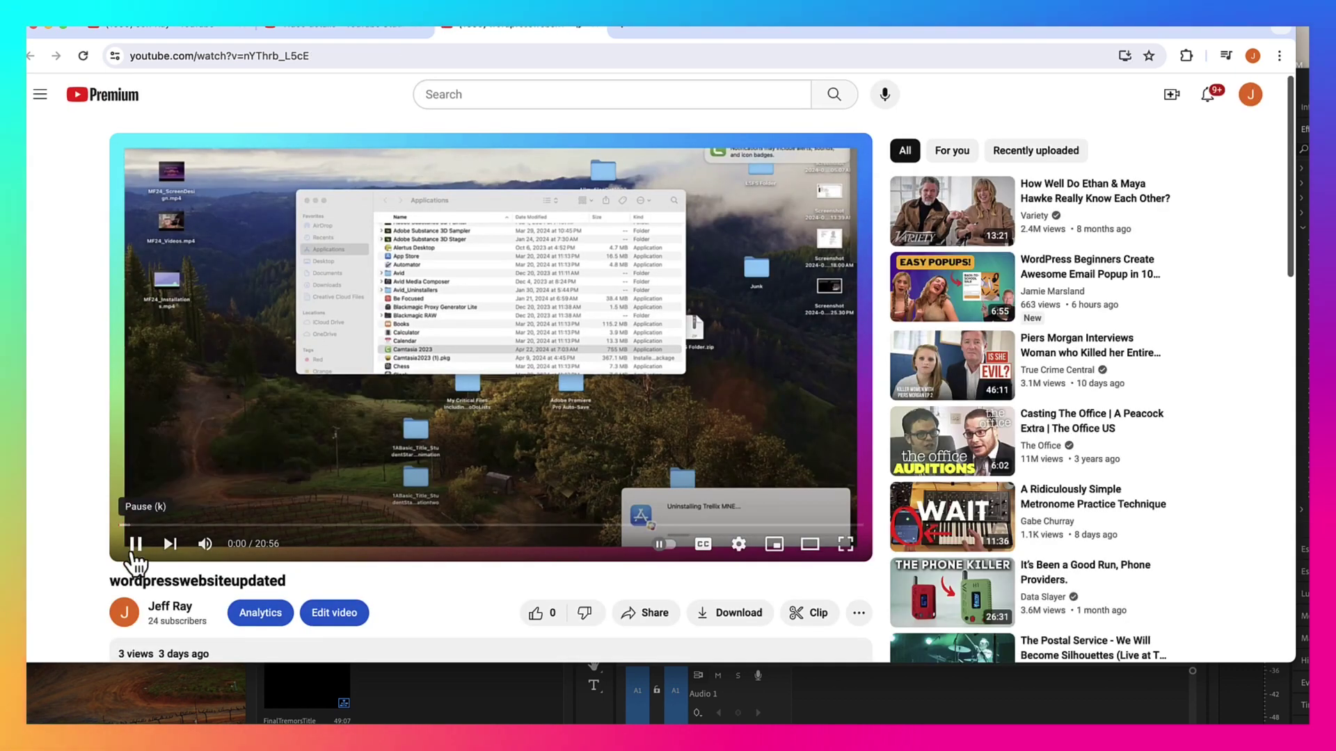
left_click(135, 555)
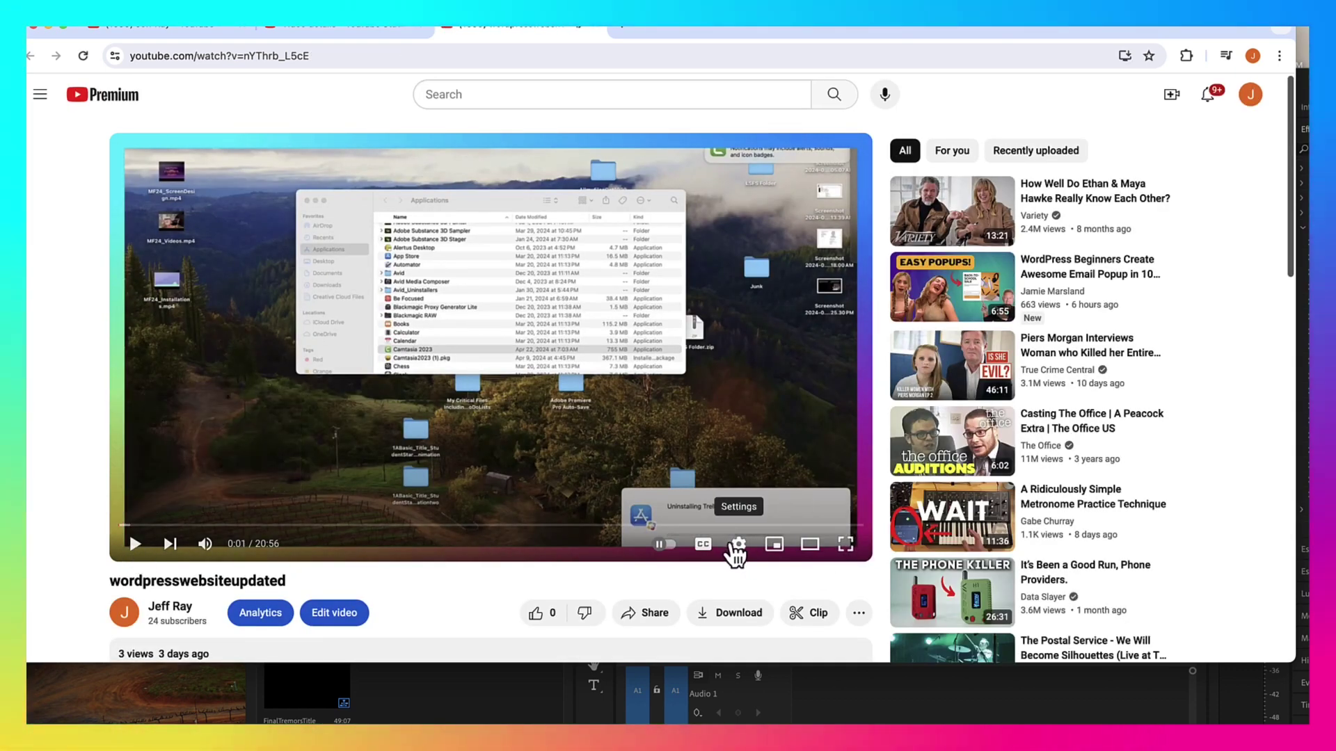
left_click(654, 619)
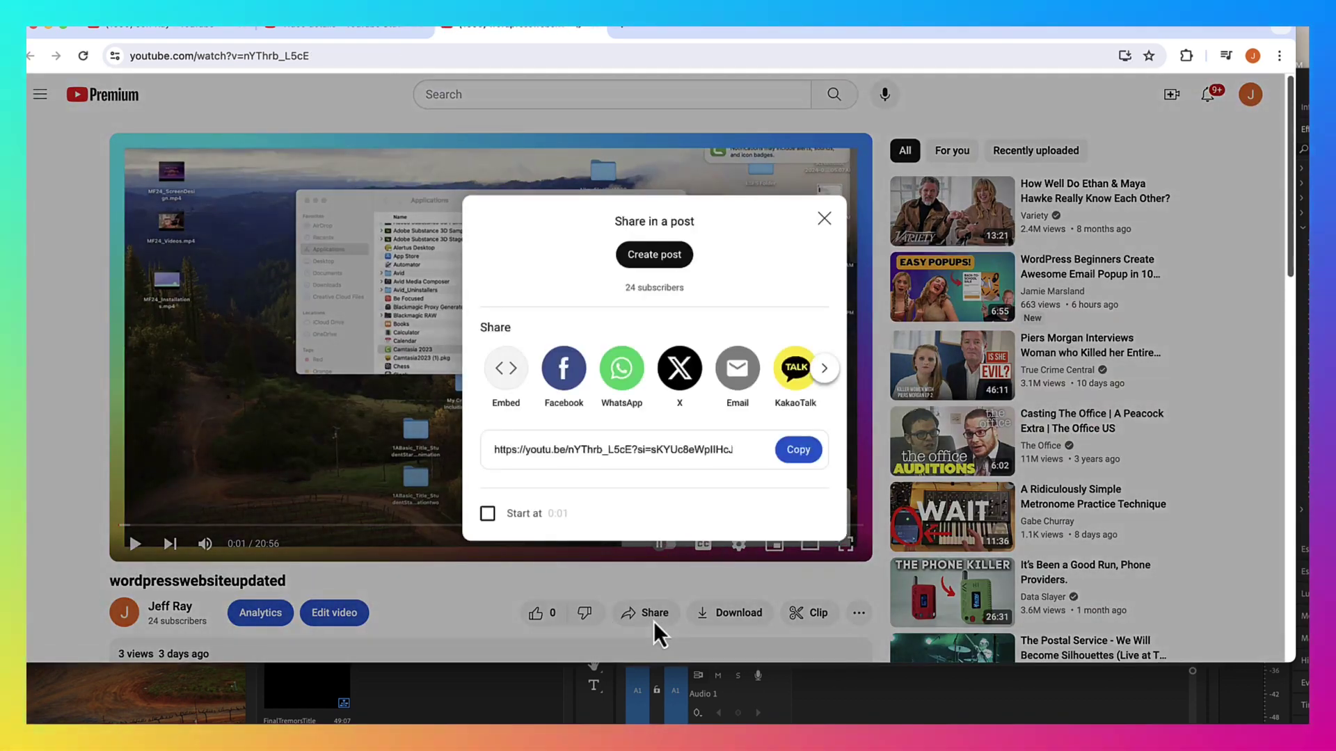
left_click(799, 451)
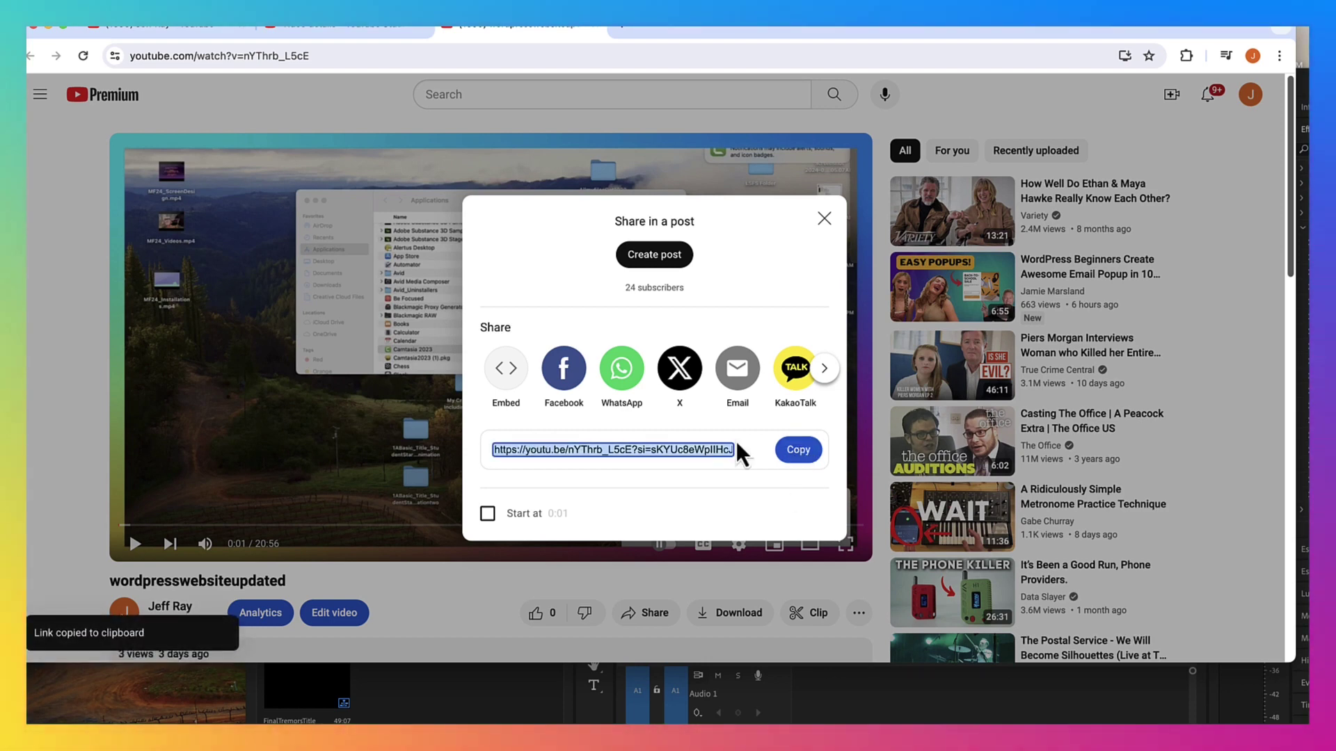
Return to the watch page tab and move the browser aside to reveal Premiere
left_click(323, 30)
left_click(185, 27)
left_click(354, 30)
left_click(503, 29)
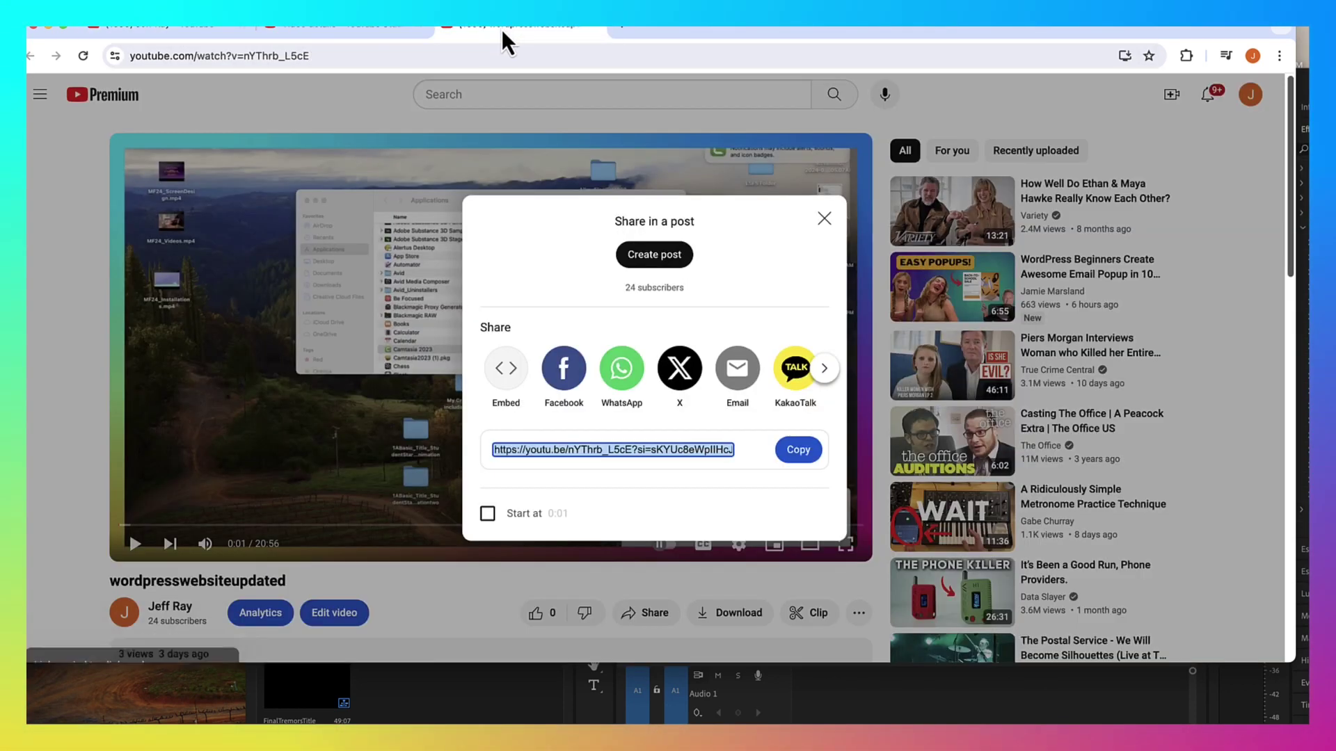
left_click_drag(761, 25, 1005, 635)
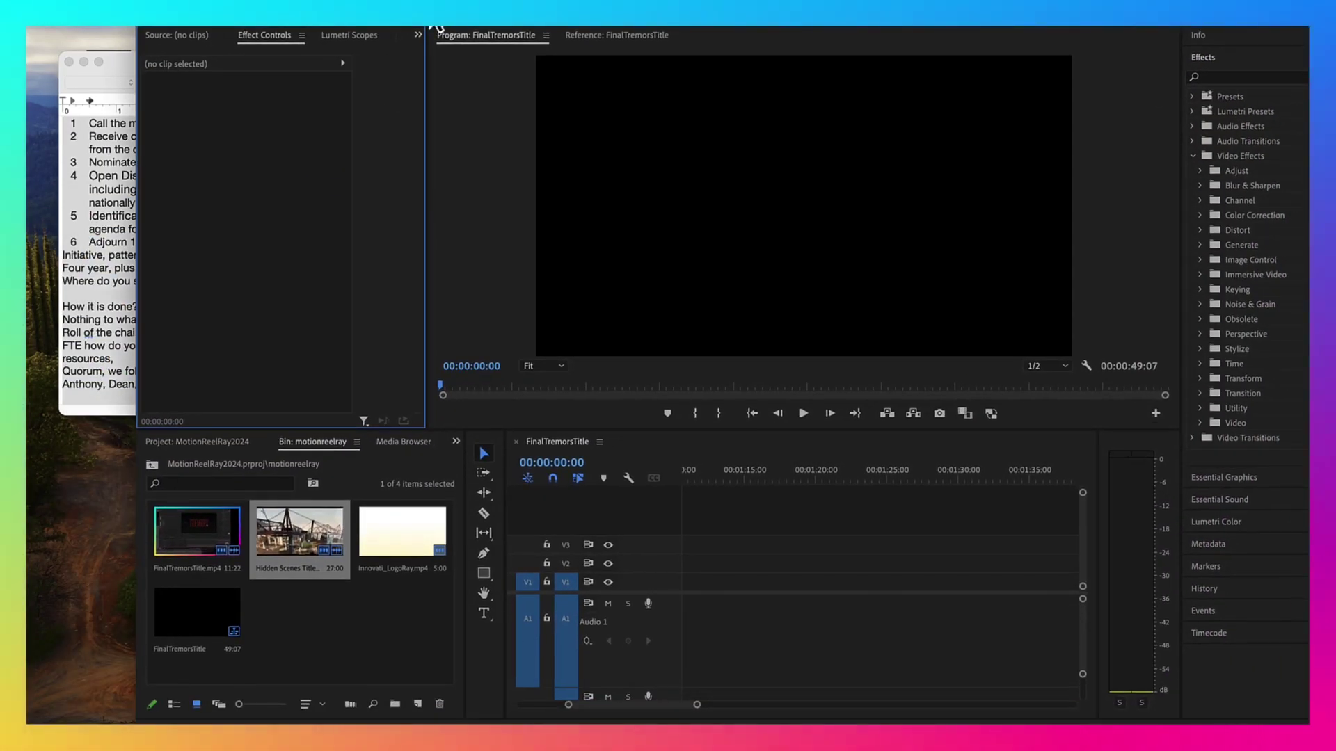